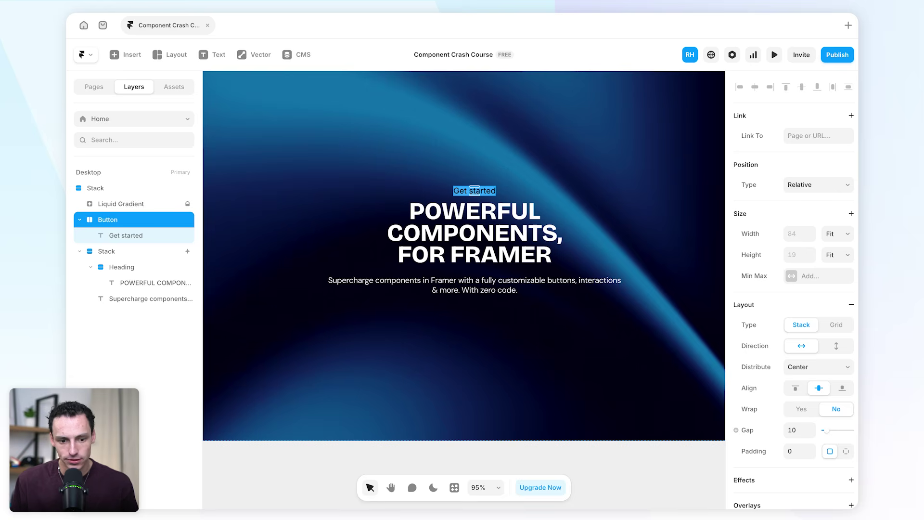
Set the Button frame's padding to 15 and its corner radius to 999.
scroll(790, 380, "down", 3)
left_click(796, 374)
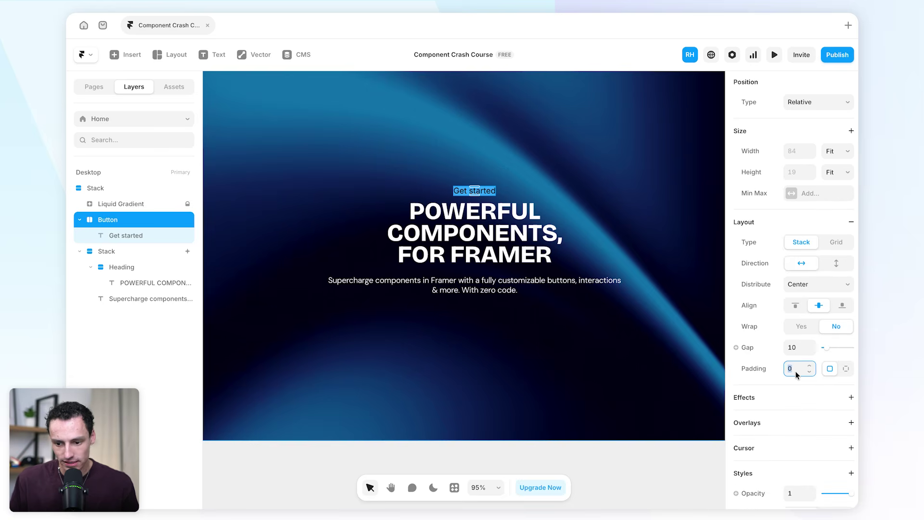
type("15")
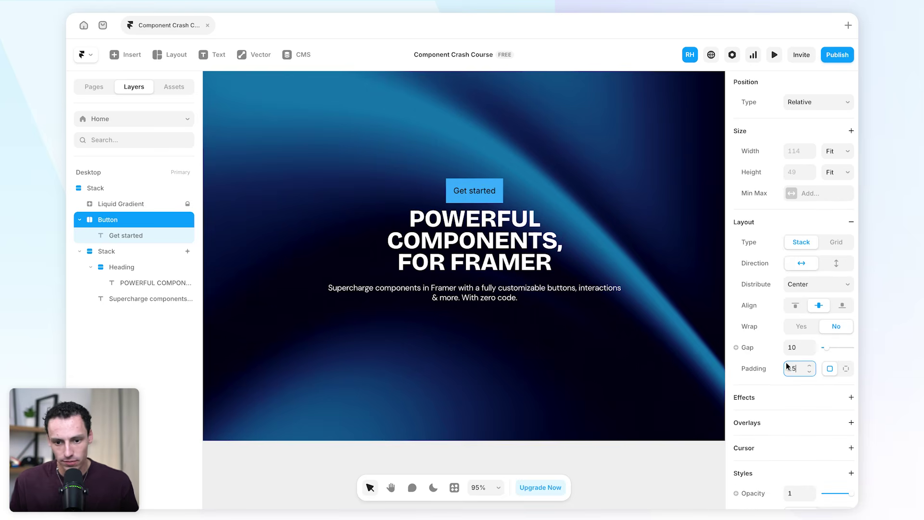
scroll(799, 358, "down", 4)
left_click(796, 391)
type("999")
left_click(496, 192)
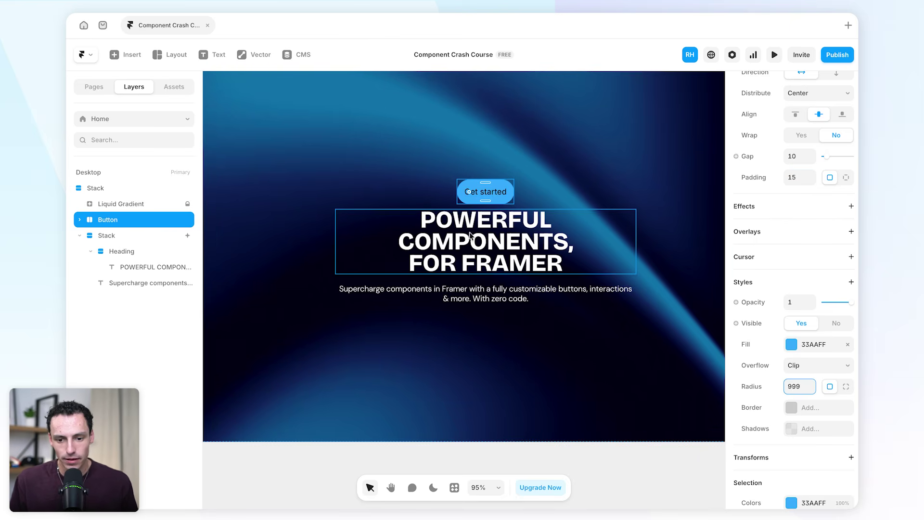
scroll(436, 182, "up", 5)
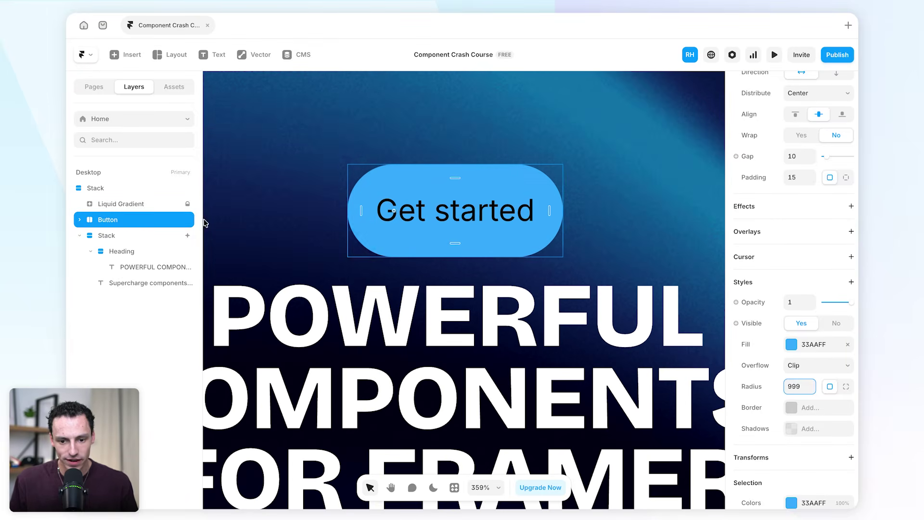
key("shift+1")
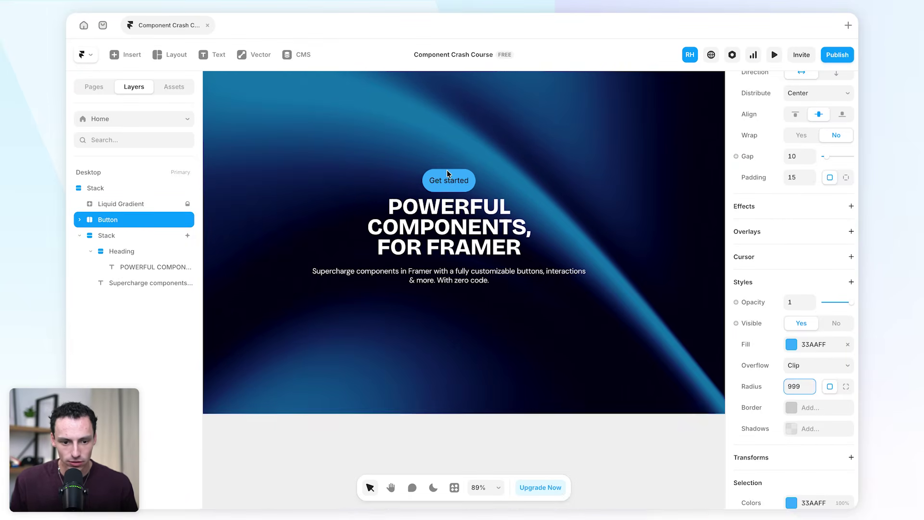
Move the Button layer into the inner Stack, directly below the "Supercharge components" text.
left_click(80, 235)
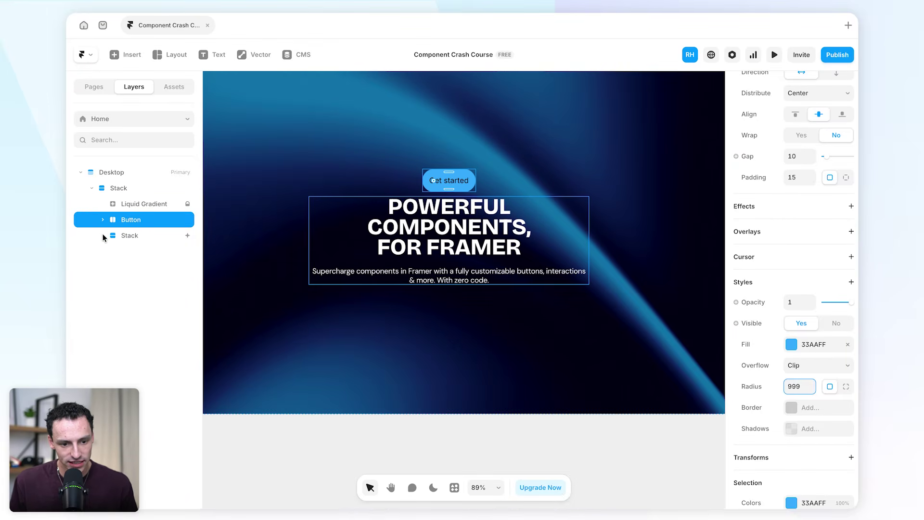
left_click(102, 235)
left_click(114, 250)
left_click_drag(124, 221, 139, 272)
left_click(520, 292)
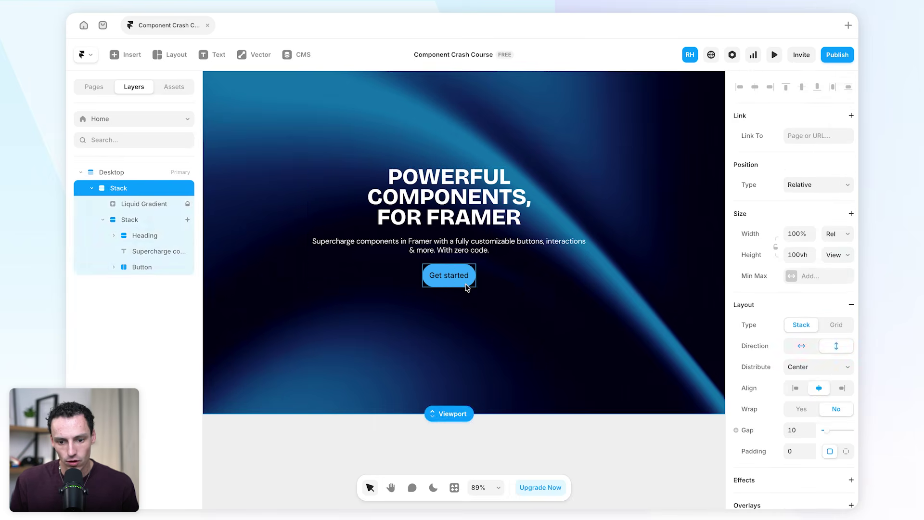
Turn the "Get started" button into a component named Button.
left_click(466, 287)
right_click(470, 285)
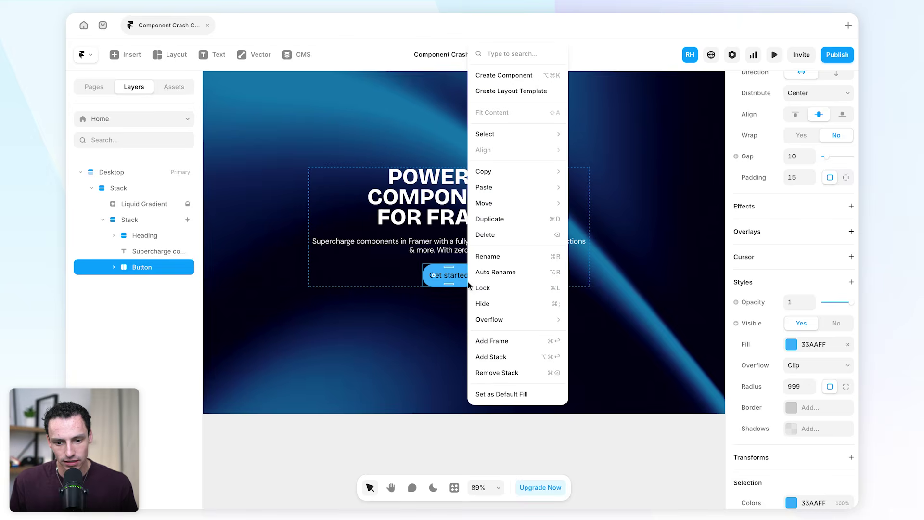
left_click(540, 75)
left_click(604, 309)
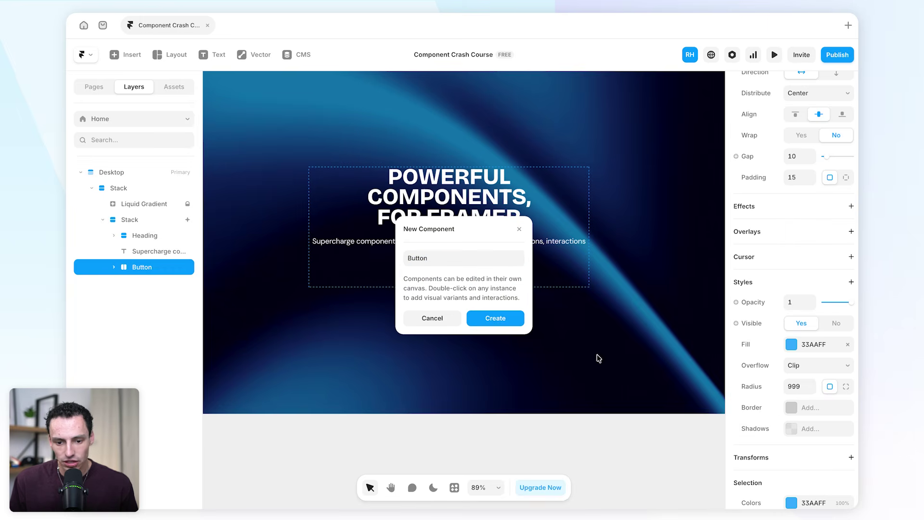
left_click(510, 319)
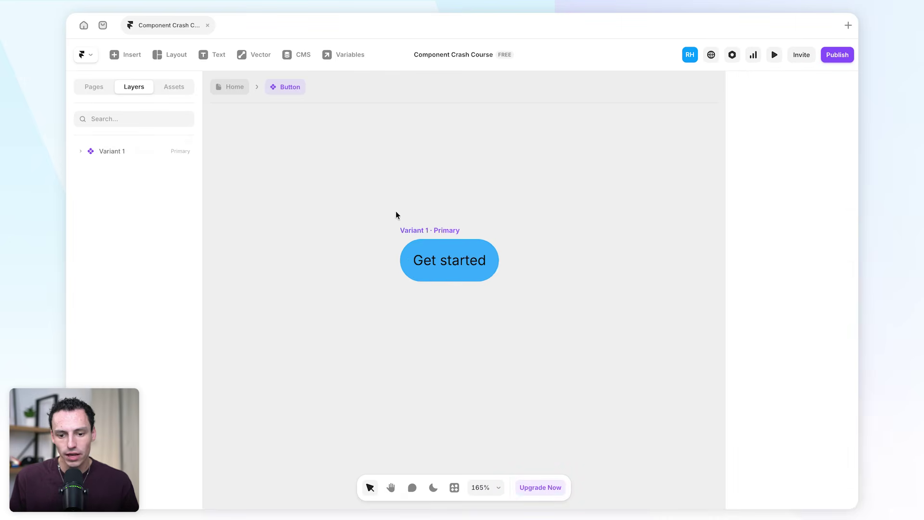
Change the fill of the primary variant to purple 6B21FF.
scroll(458, 223, "down", 5)
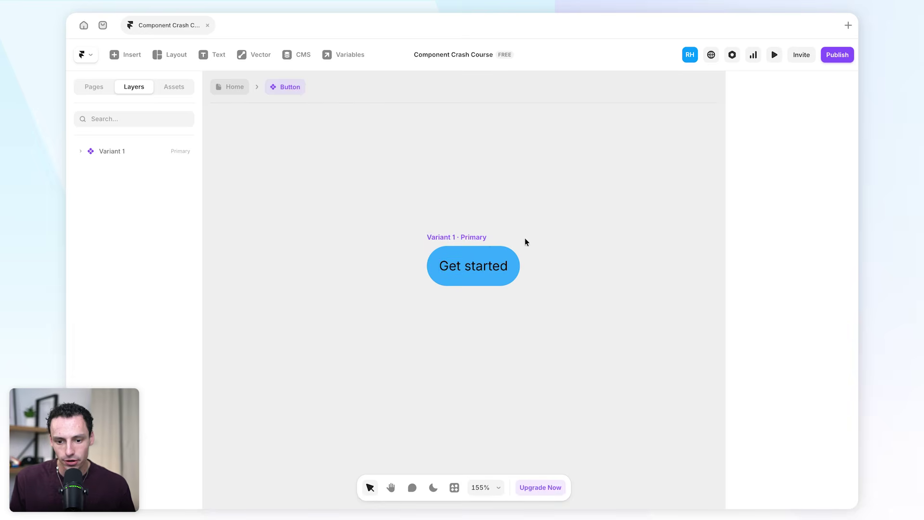
left_click(514, 260)
scroll(773, 337, "down", 4)
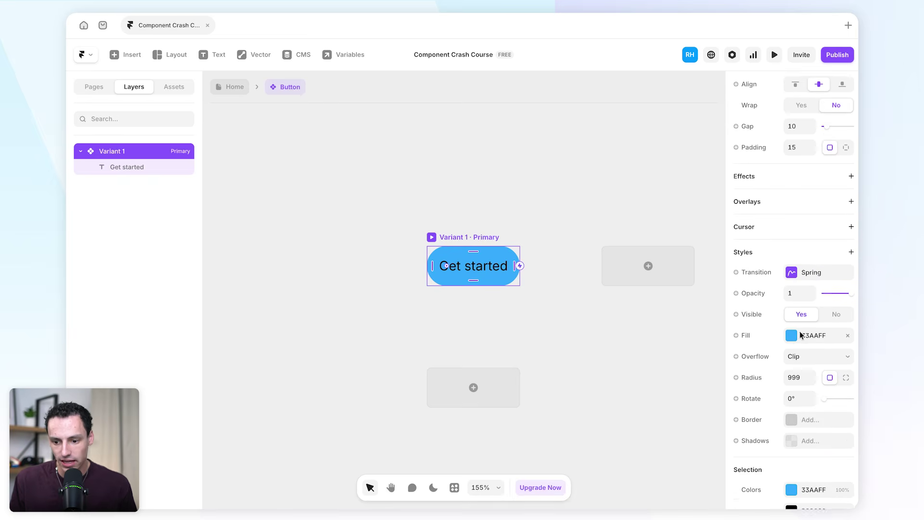
left_click(789, 330)
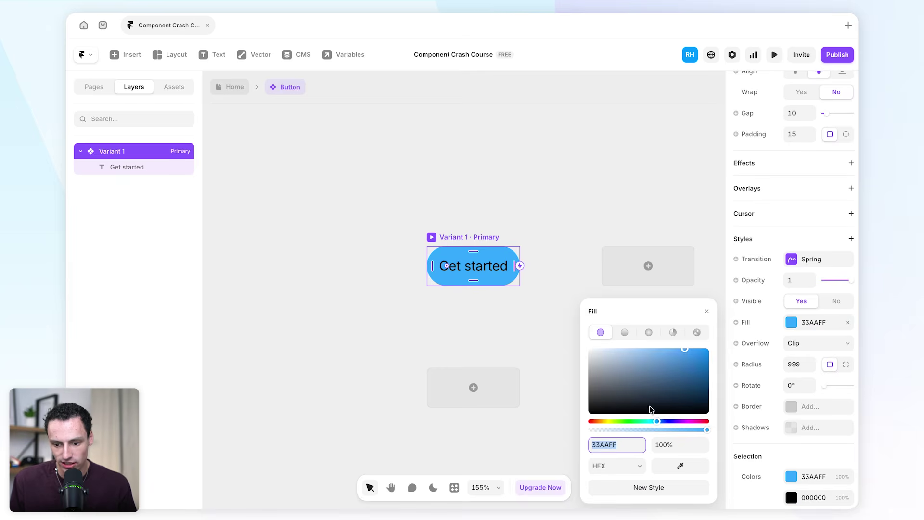
left_click_drag(665, 424, 675, 421)
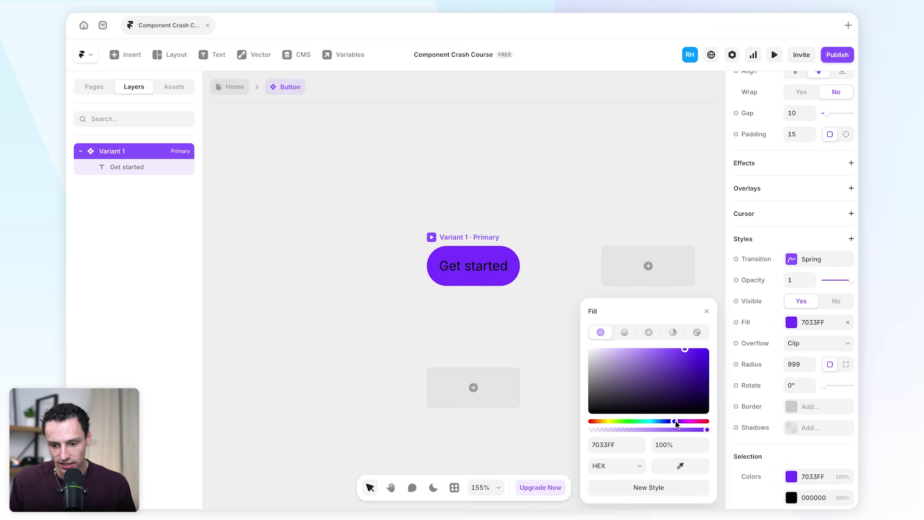
left_click(690, 352)
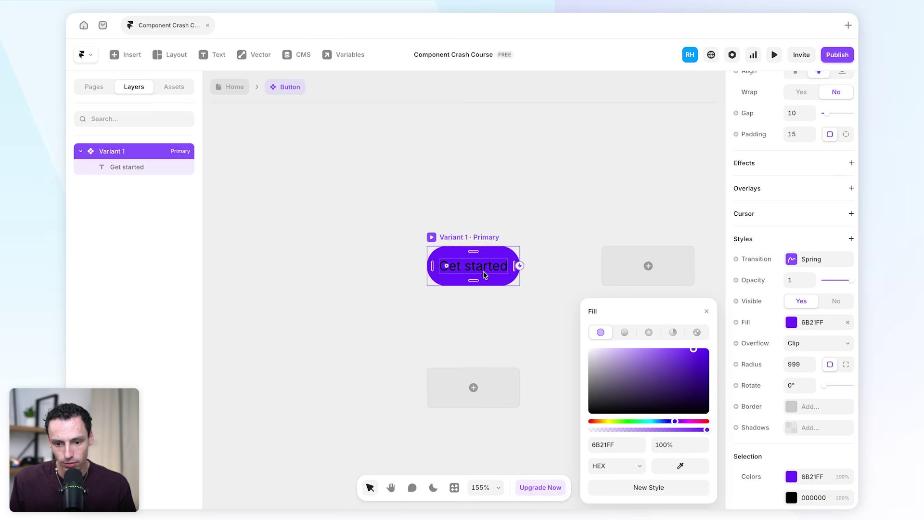
Style the button's "Get started" label as Bold with -0.02 em letter spacing and white FFFFFF color.
left_click(501, 267)
scroll(802, 411, "down", 6)
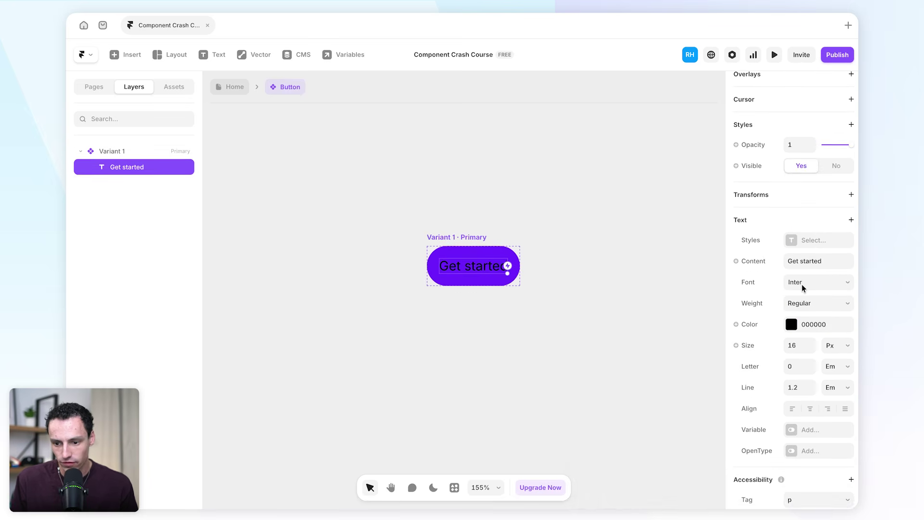
left_click(810, 302)
left_click(809, 378)
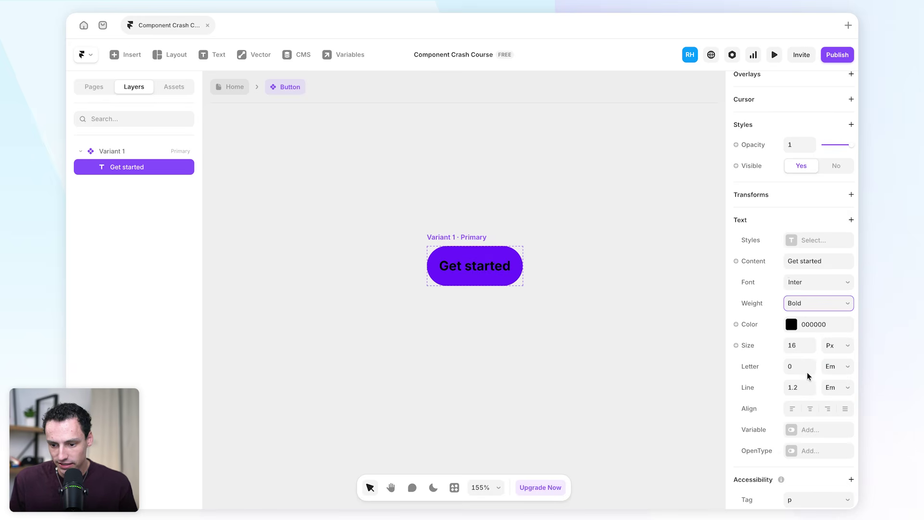
left_click(810, 370)
left_click(810, 370)
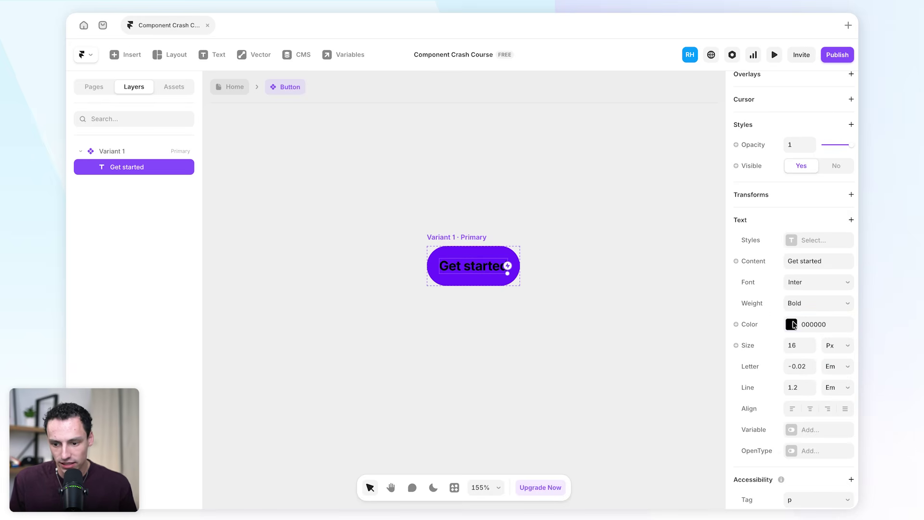
left_click(791, 324)
left_click_drag(635, 370, 261, 172)
left_click(261, 172)
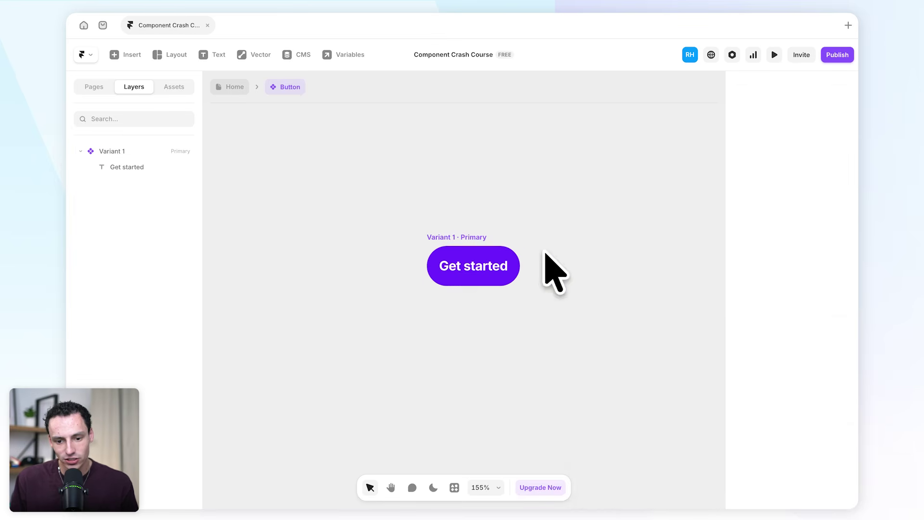
Return to the Home page to inspect the Button instance among the hero layers, and preview the page.
left_click(453, 237)
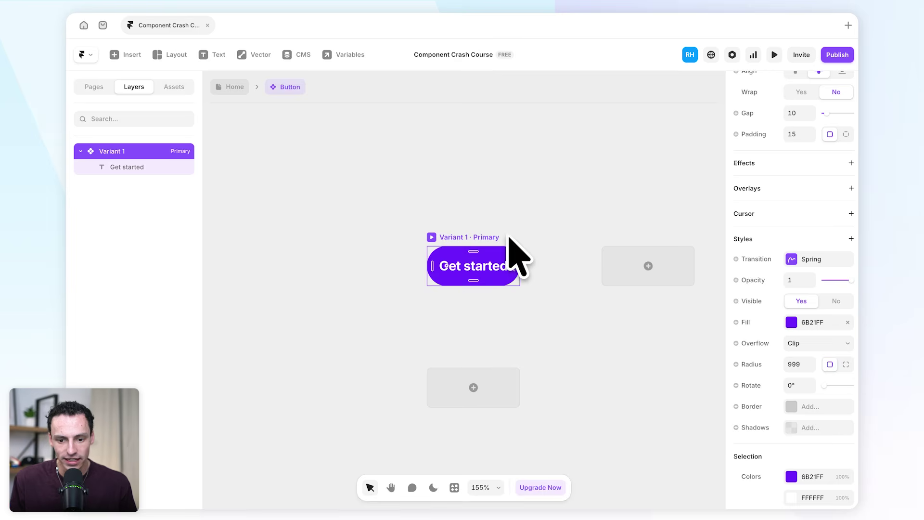
left_click(227, 88)
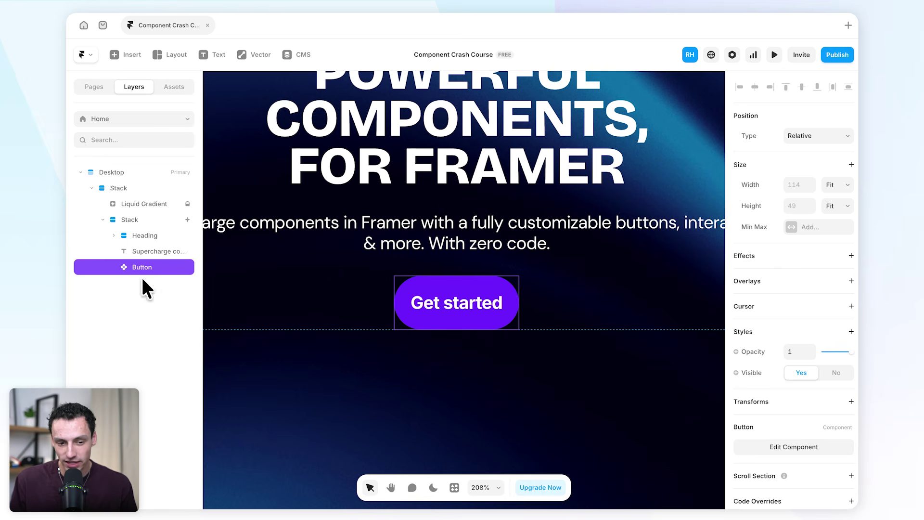
left_click(148, 221)
left_click(159, 236)
left_click(142, 222)
left_click(155, 284)
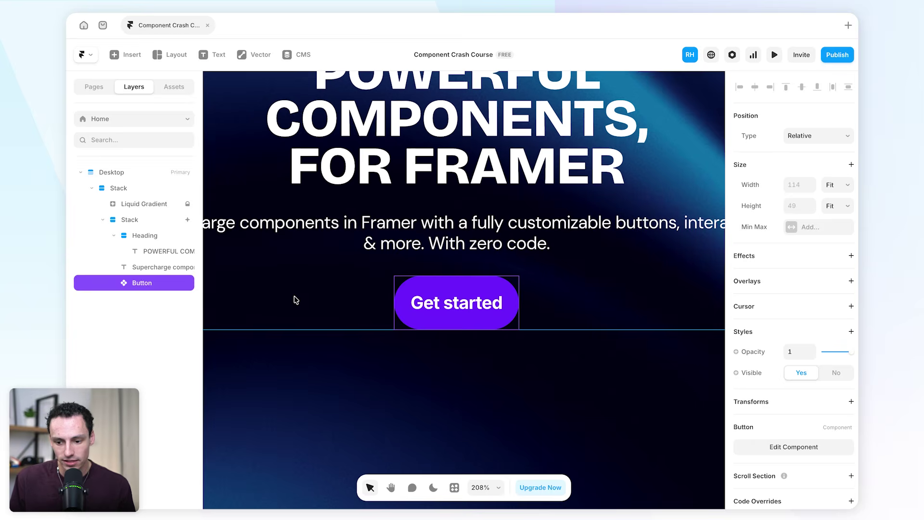
left_click(774, 54)
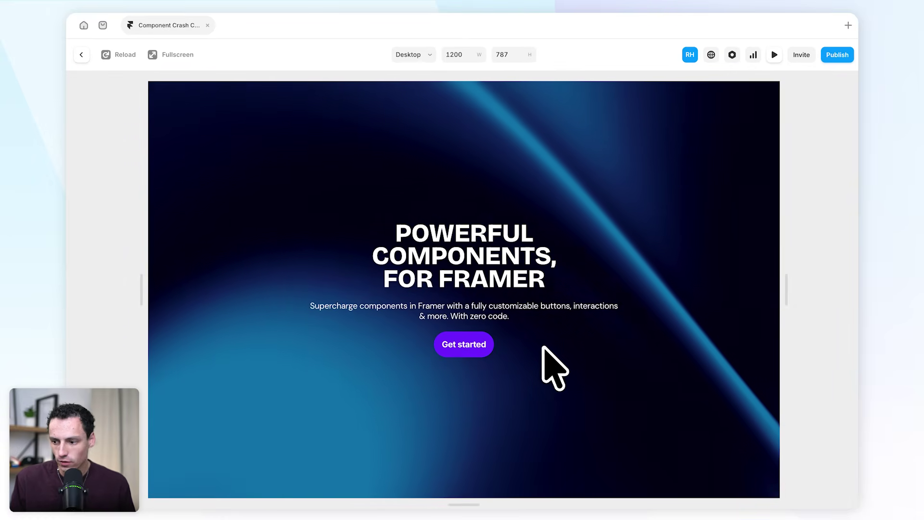
left_click(83, 55)
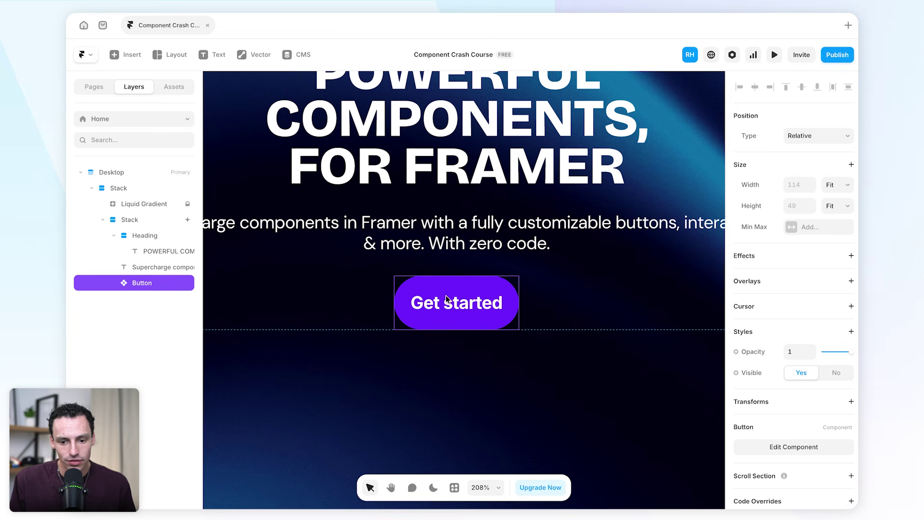
Open the Button component for editing and add a Hover state to Variant 1.
double_click(456, 307)
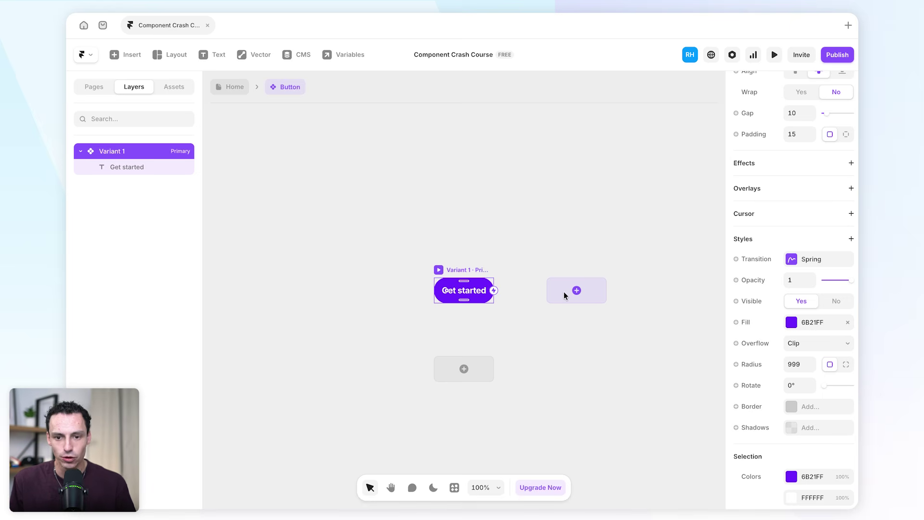
left_click(464, 371)
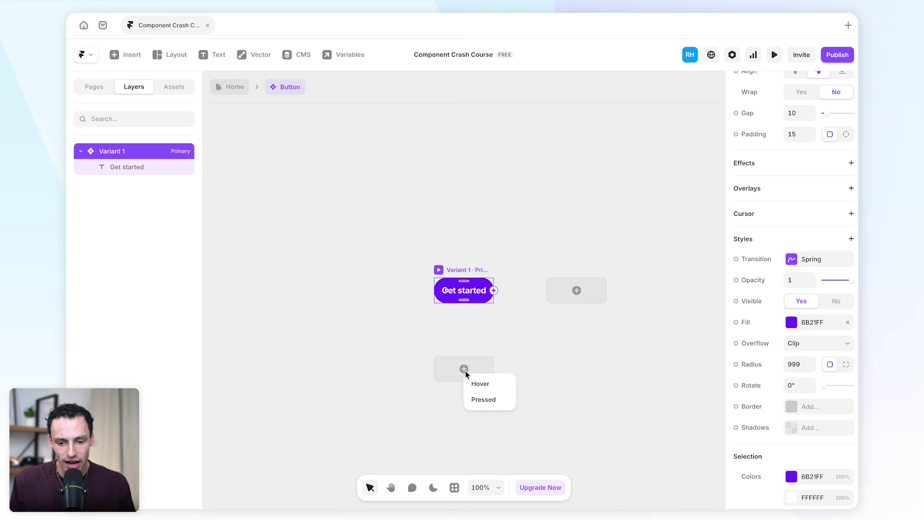
left_click(495, 385)
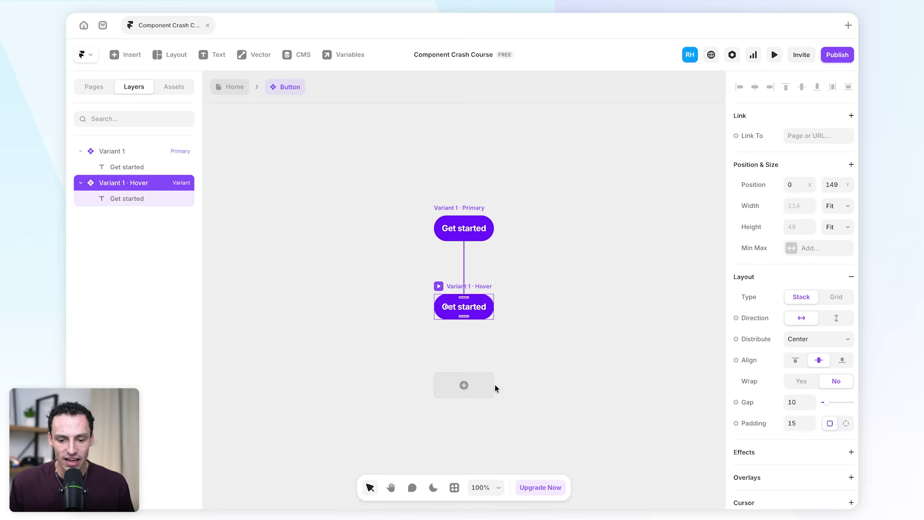
Set the hover variant's fill to the darker purple 5411D9.
scroll(462, 303, "up", 5)
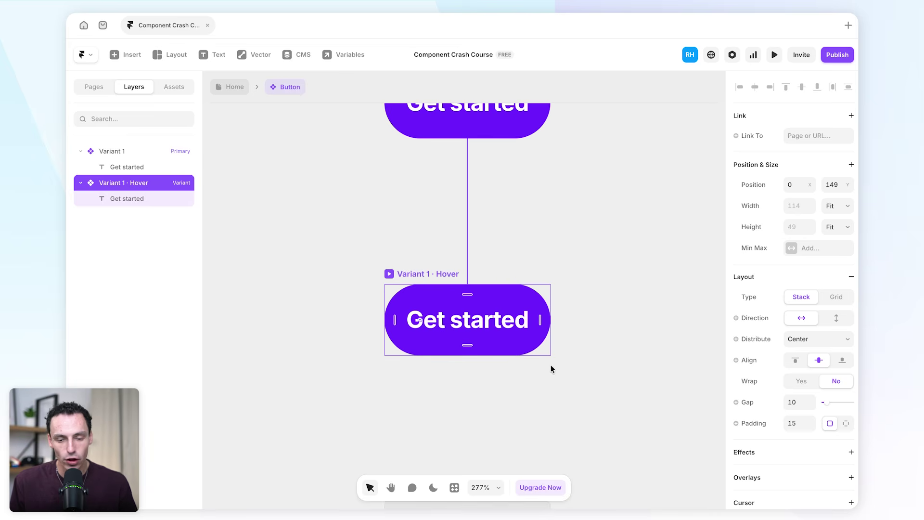
scroll(811, 338, "down", 7)
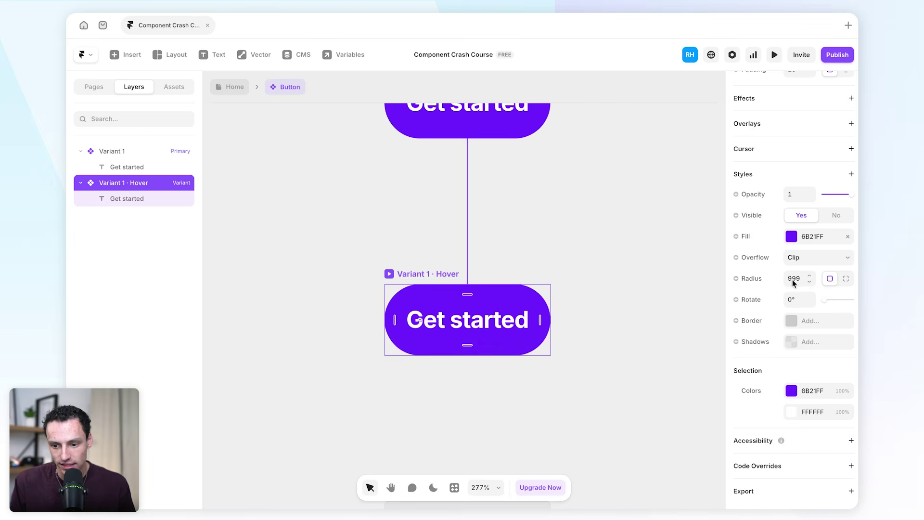
left_click(791, 236)
left_click(699, 284)
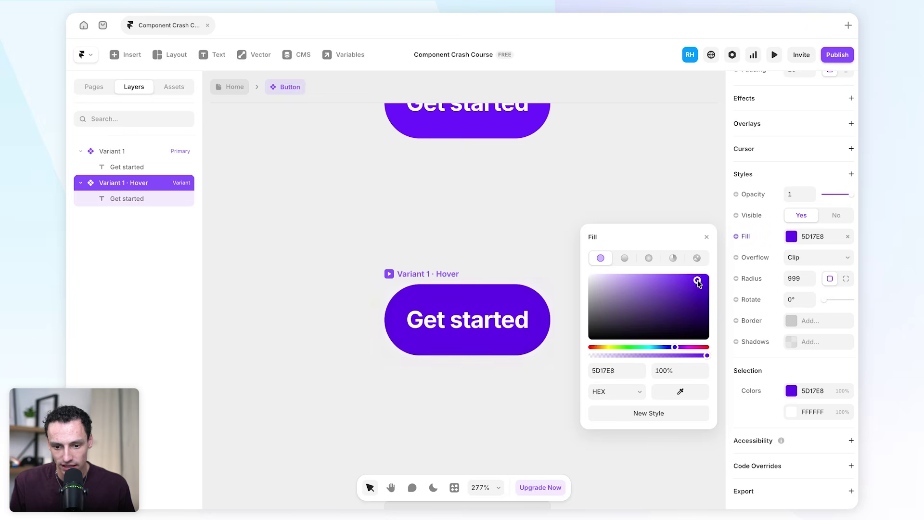
left_click_drag(698, 284, 699, 284)
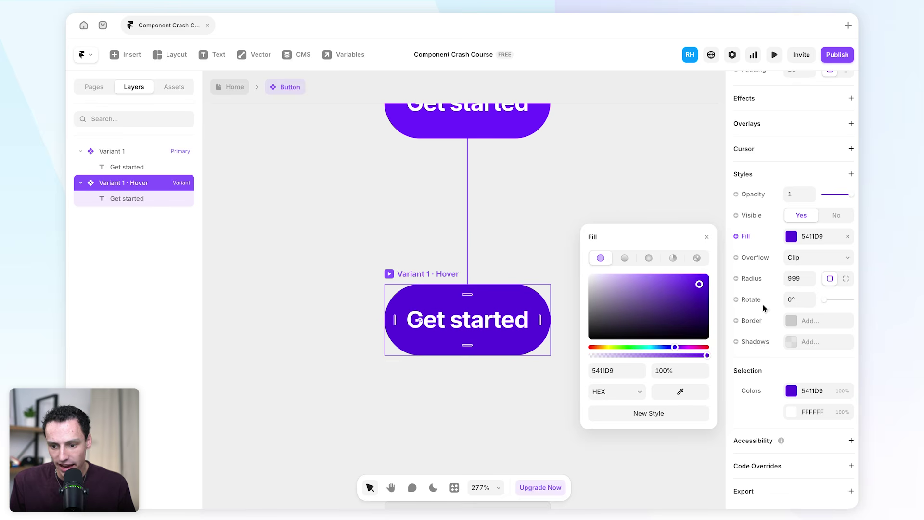
Give the hover variant individual side paddings, with 25 on both the right and left.
scroll(825, 287, "up", 1)
scroll(826, 288, "up", 2)
left_click(846, 174)
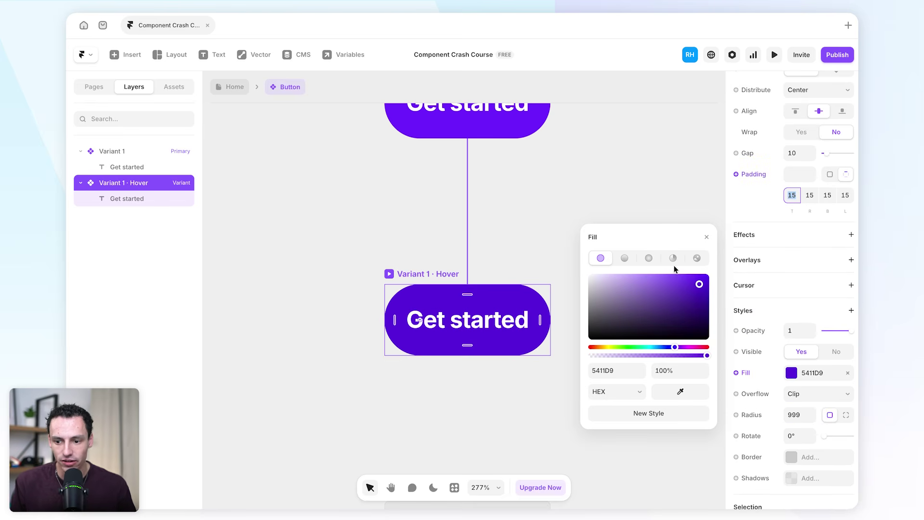
left_click(811, 196)
type("25")
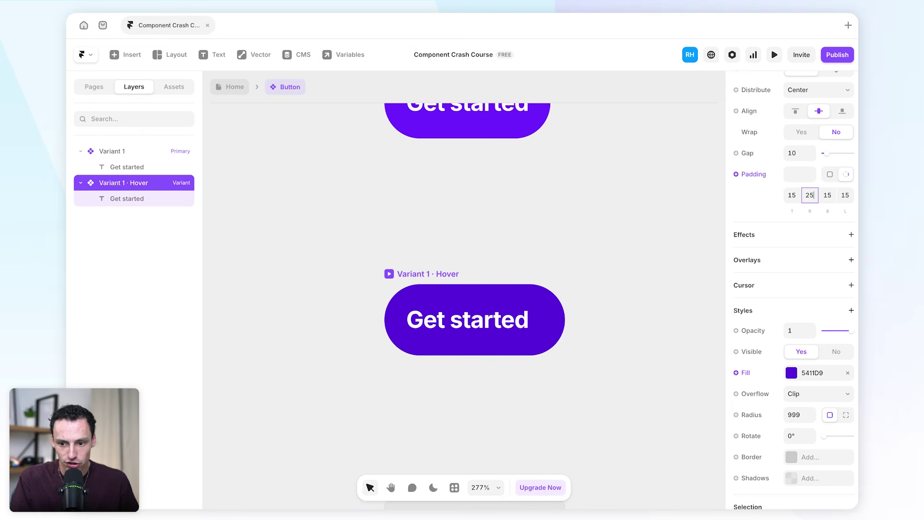
left_click(845, 195)
type("25")
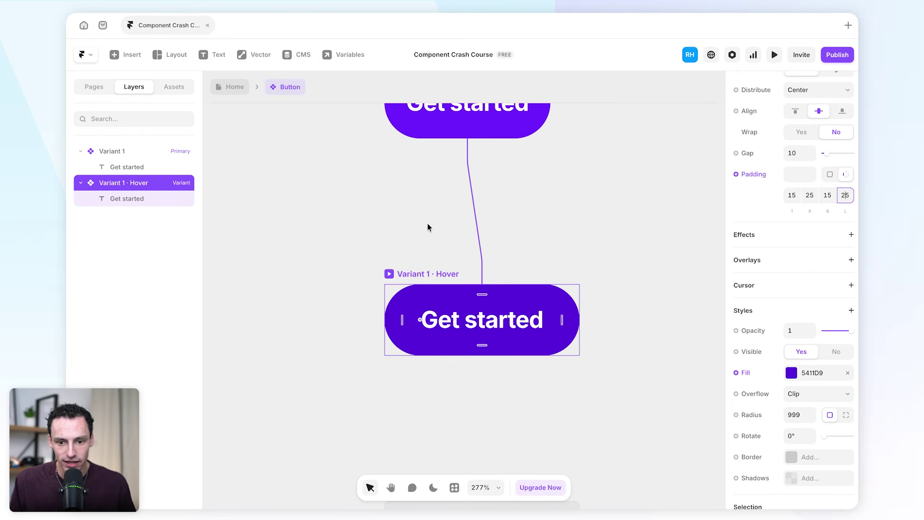
scroll(428, 227, "down", 5)
left_click(432, 143)
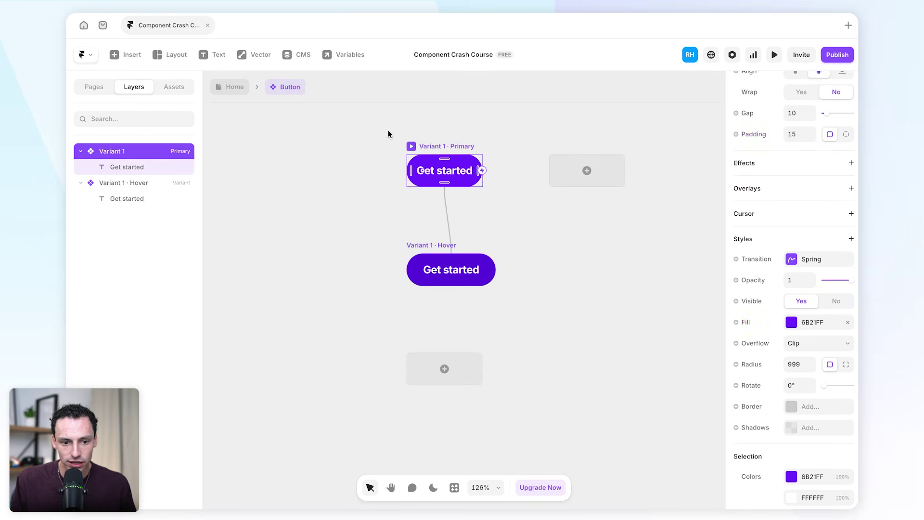
Preview Variant 1 of the button and make its spring transition physics-based with a stiffness of 200.
left_click(412, 147)
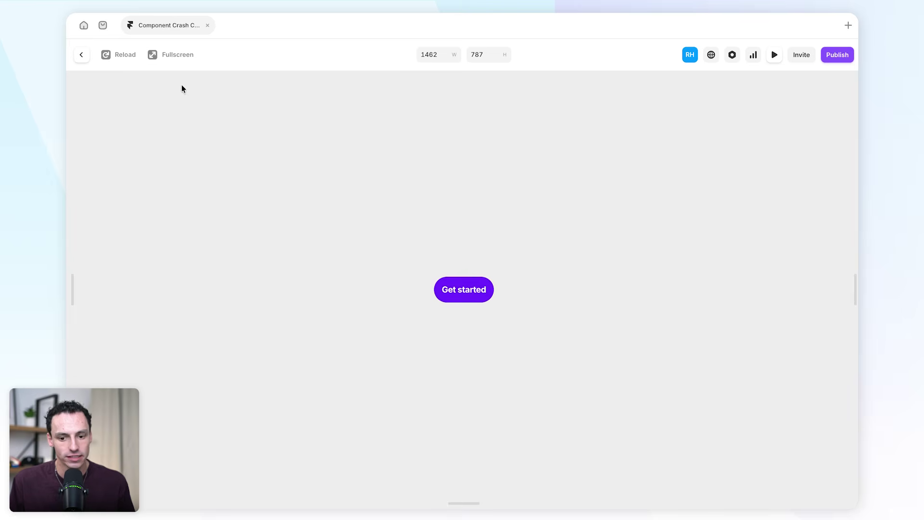
left_click(81, 55)
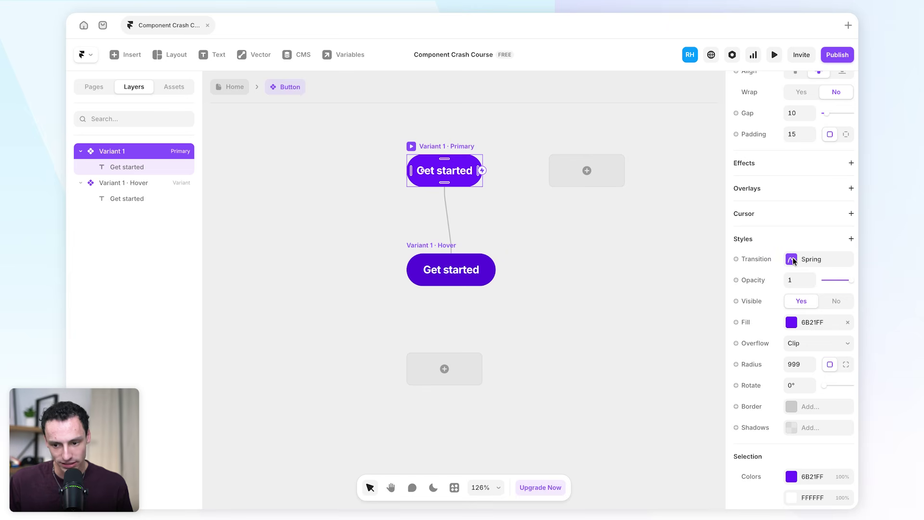
left_click(766, 260)
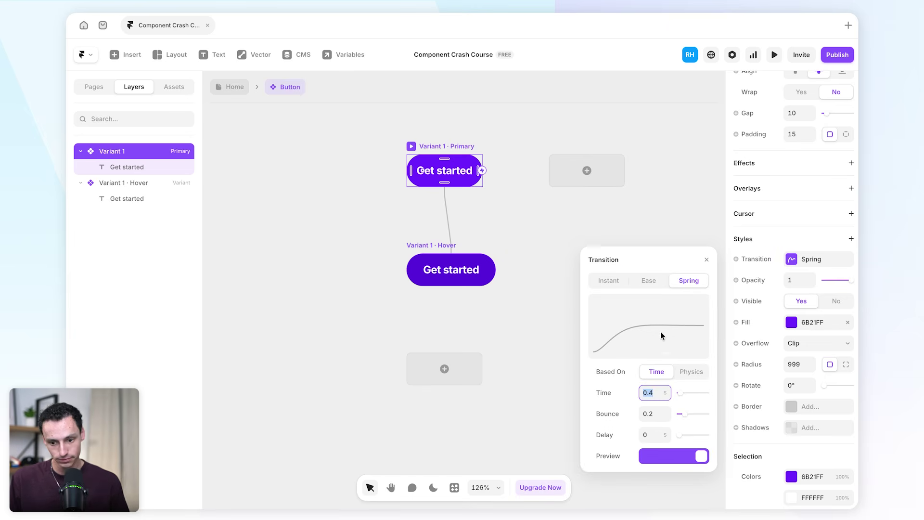
left_click(688, 374)
left_click(654, 396)
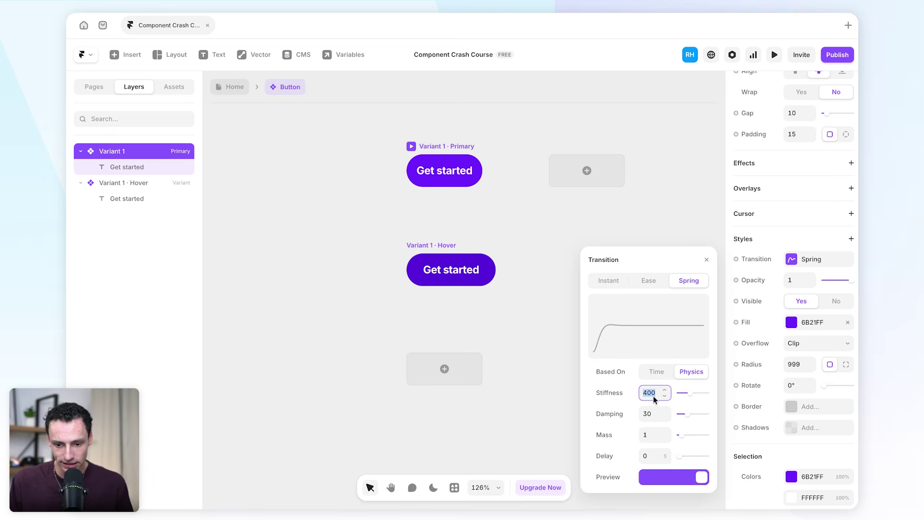
type("200")
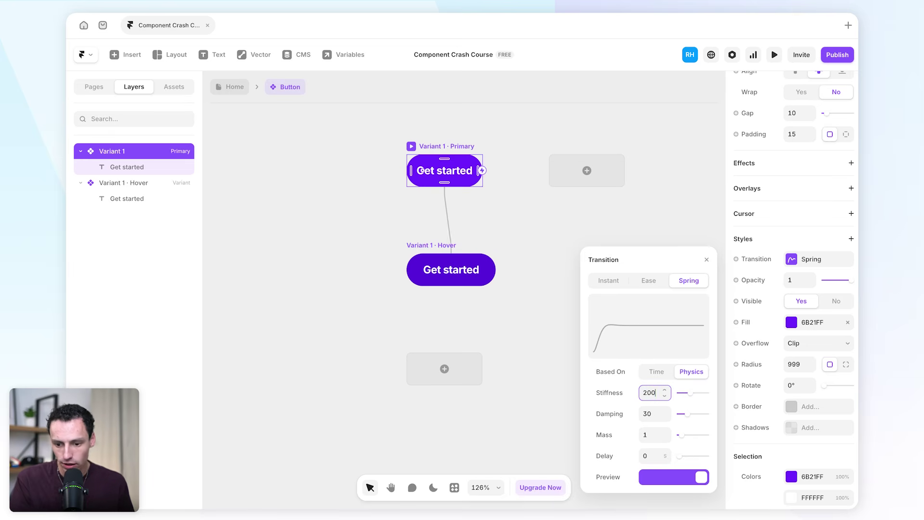
key("Return")
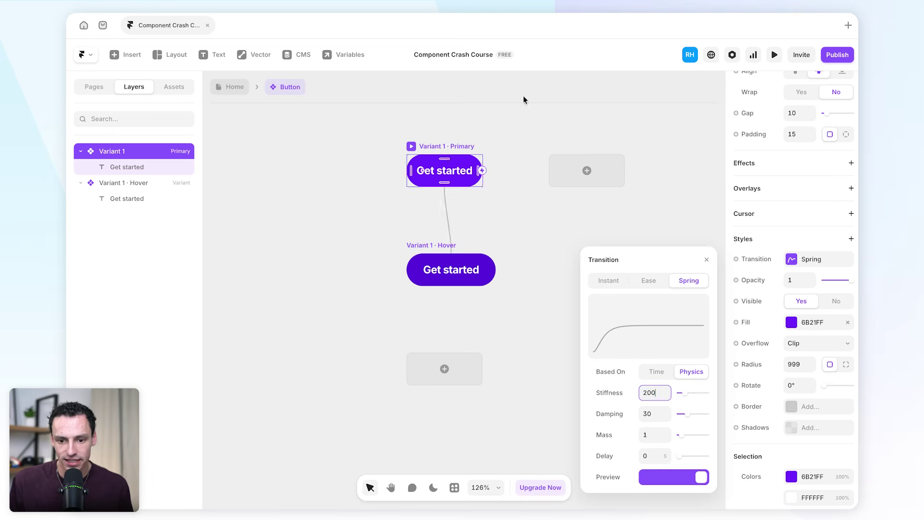
Preview the button's hover transition in the component, and preview the Home page as well.
left_click(774, 55)
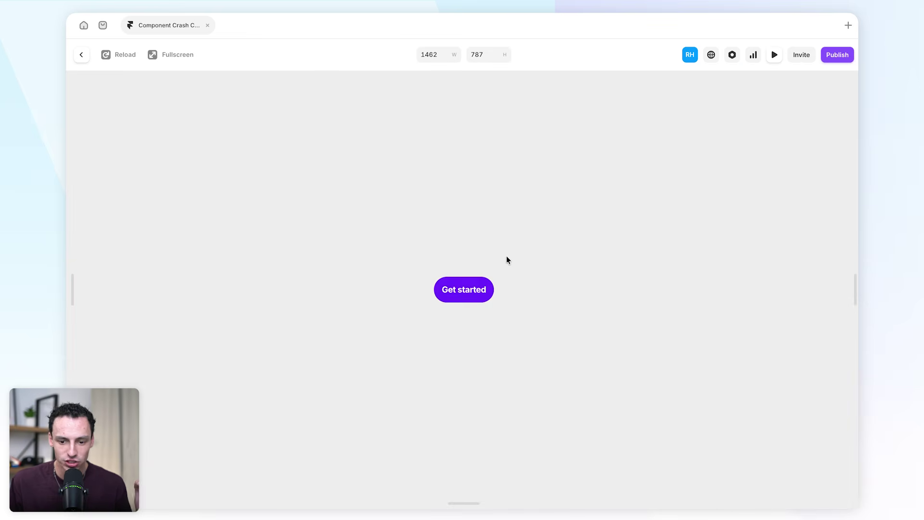
left_click(82, 55)
left_click(223, 86)
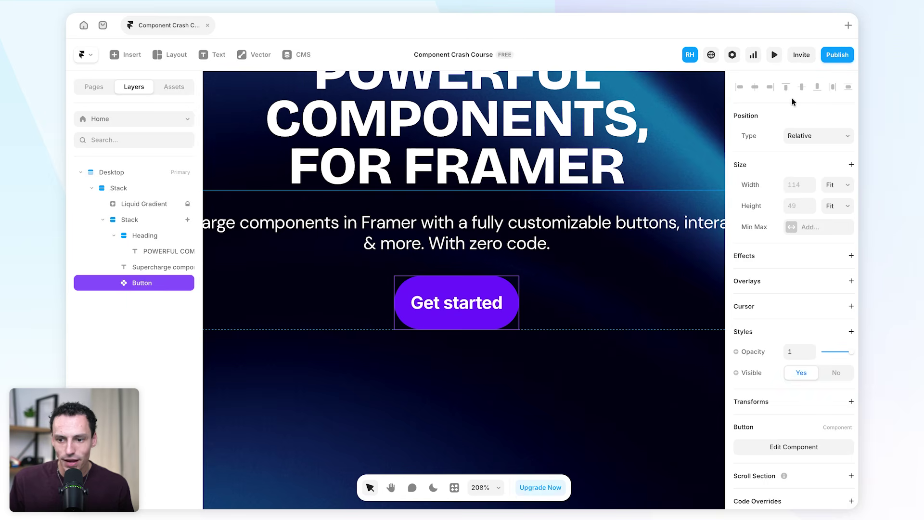
left_click(775, 55)
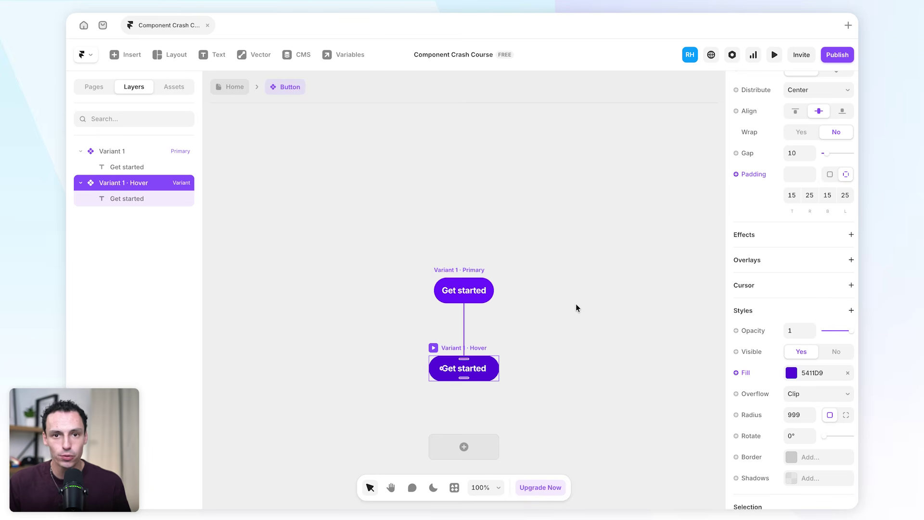
Add a second variant to the Button component beside the primary Variant 1.
left_click(565, 317)
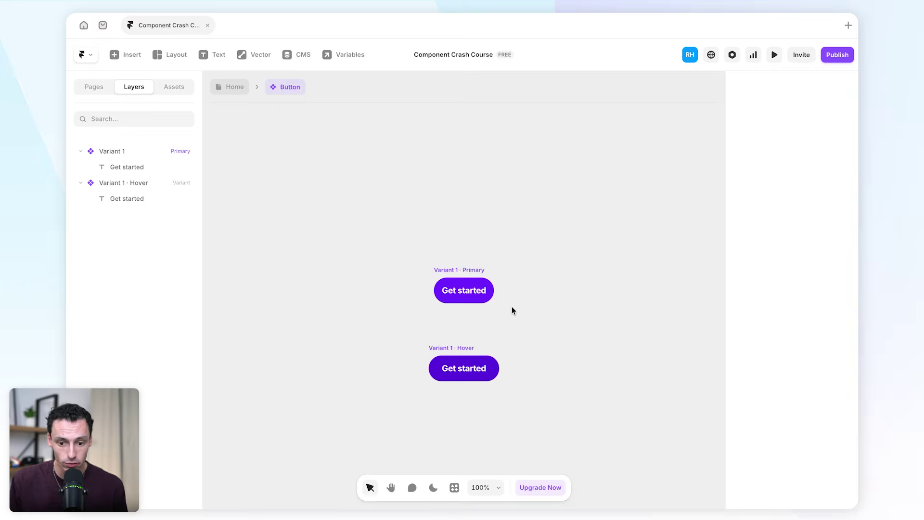
left_click(468, 270)
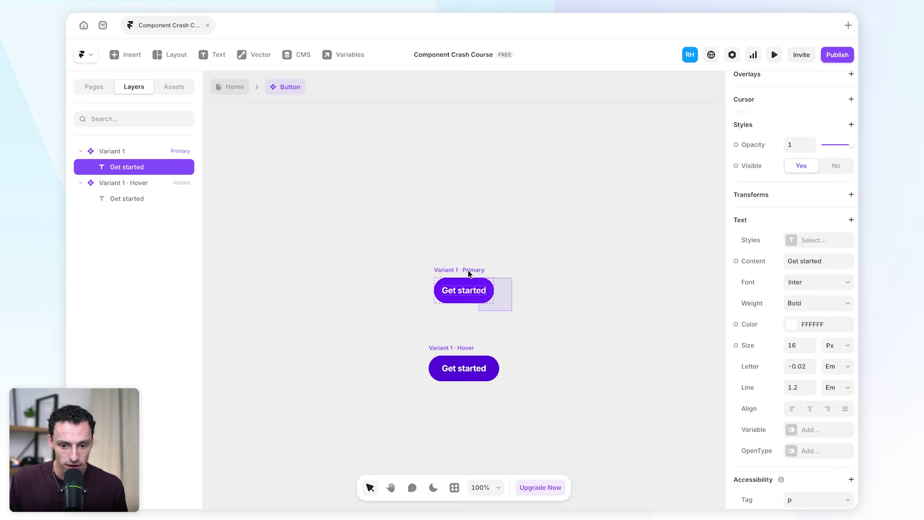
left_click(530, 261)
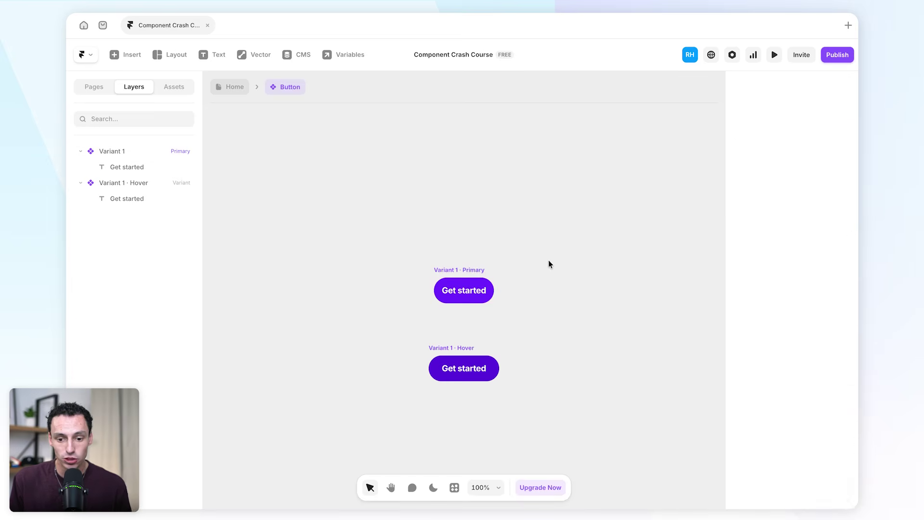
left_click(468, 270)
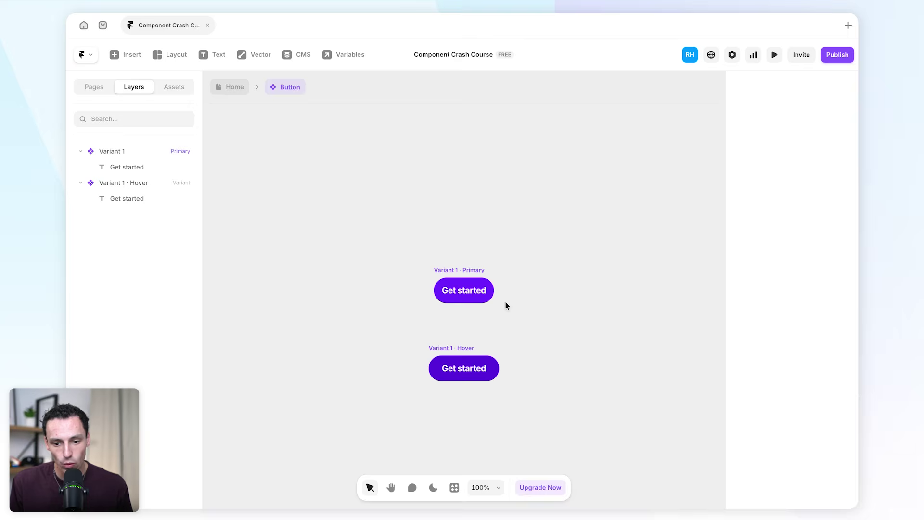
left_click(472, 268)
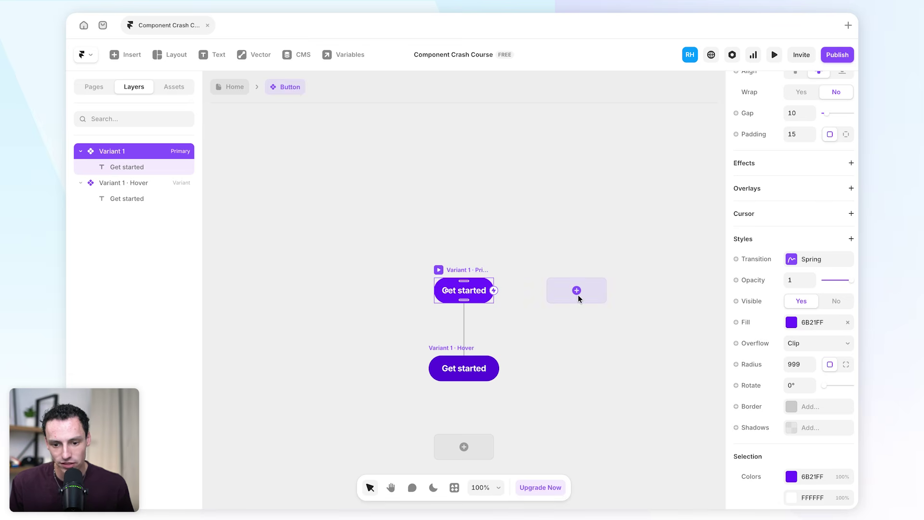
left_click(577, 291)
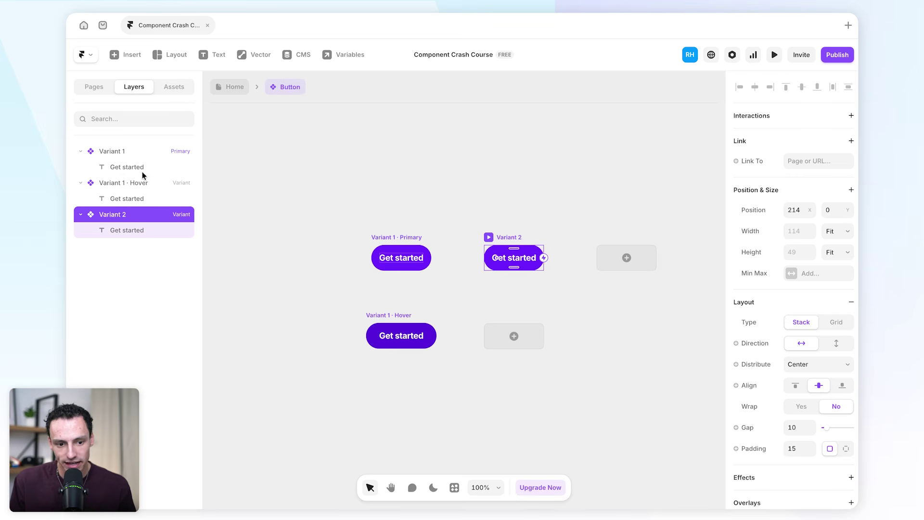
Rename Variant 1 as Primary and Variant 2 as Secondary.
left_click(124, 153)
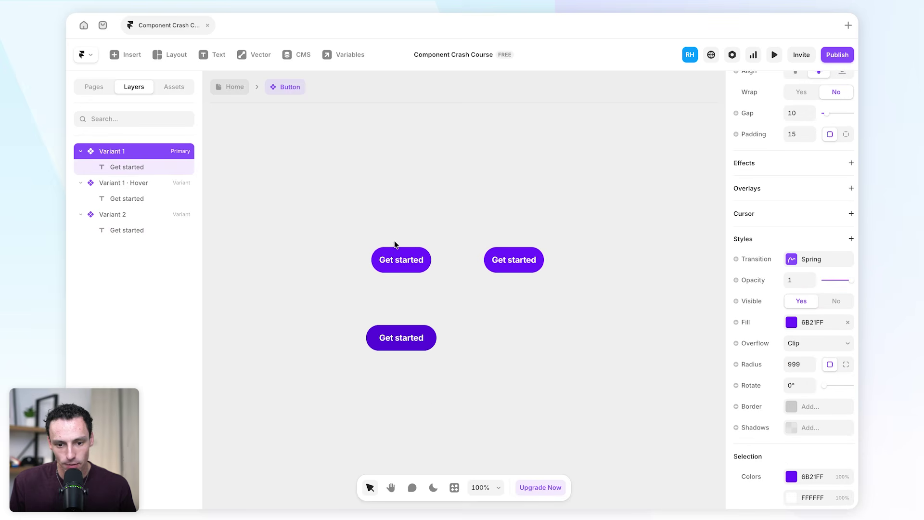
scroll(395, 242, "up", 5)
type("Primary")
key("Return")
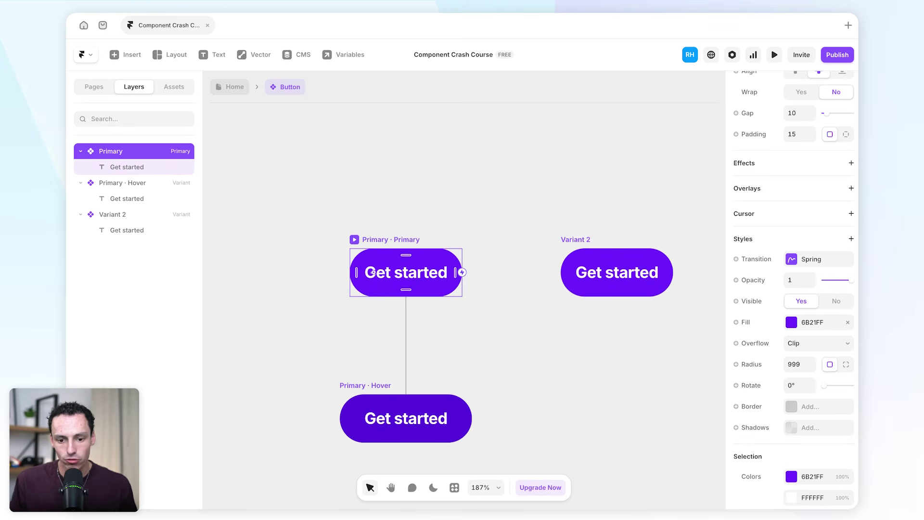
double_click(588, 239)
type("Secondary")
key("Return")
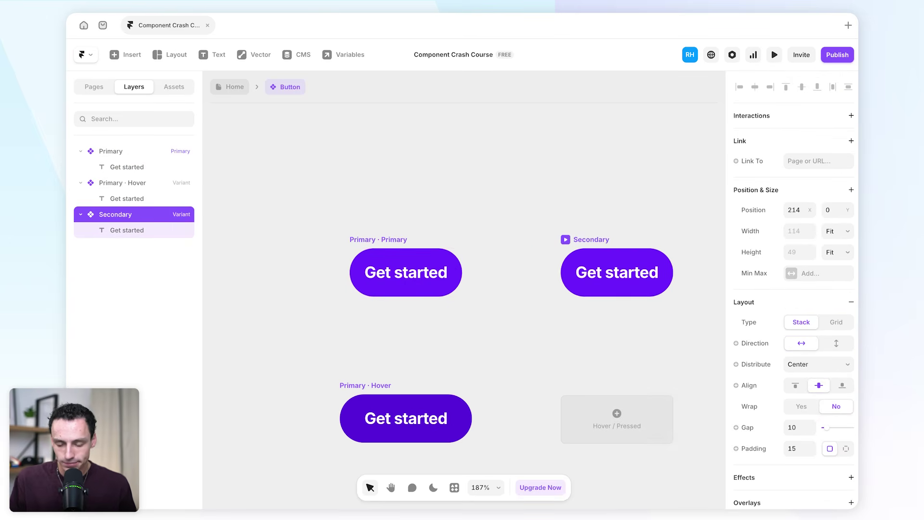
Save the Secondary variant's 6B21FF fill as a new color style named Purple.
scroll(547, 293, "right", 2)
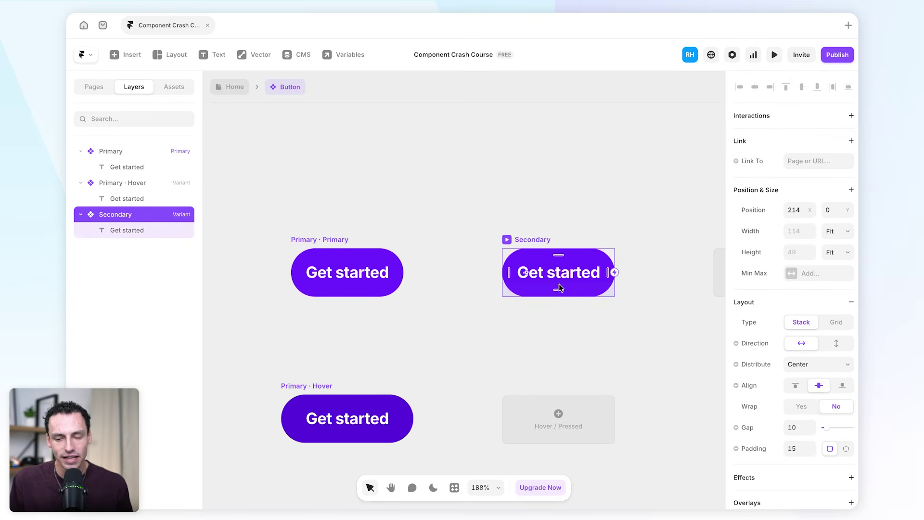
scroll(816, 290, "down", 4)
scroll(815, 291, "down", 2)
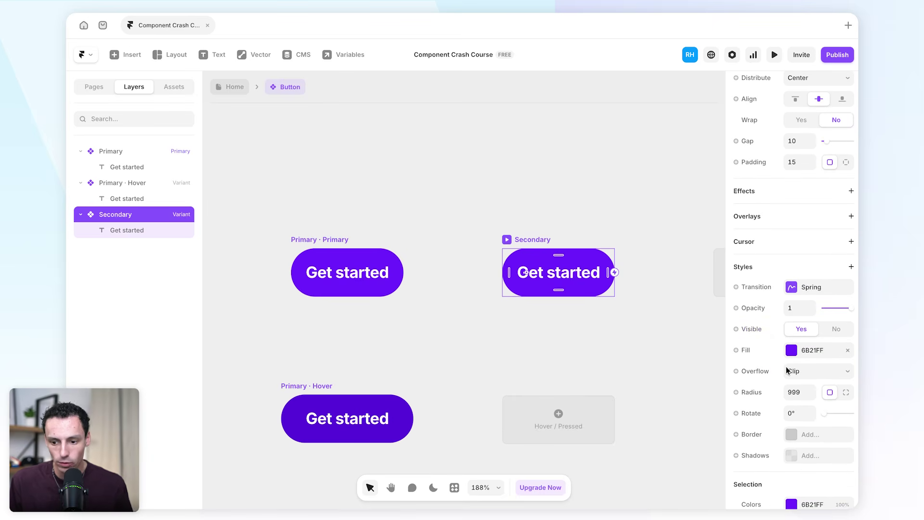
left_click(825, 351)
left_click(675, 486)
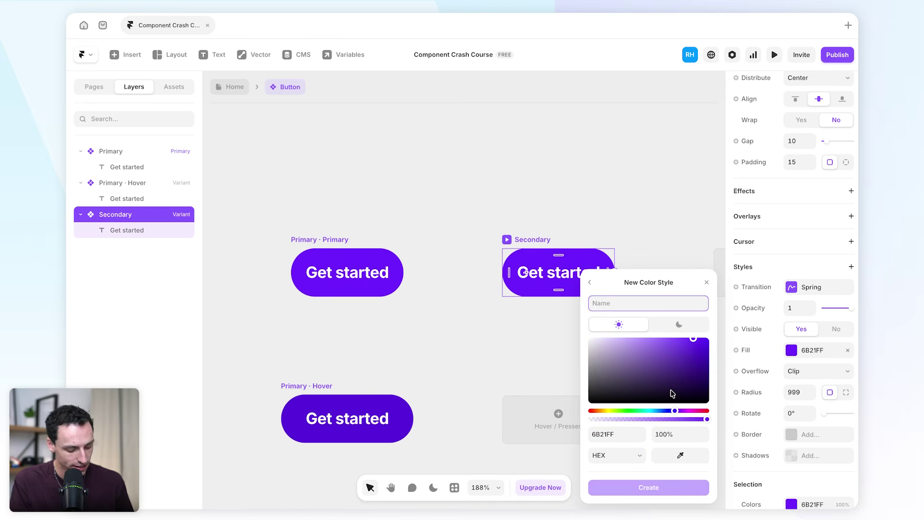
type("Purple")
key("Return")
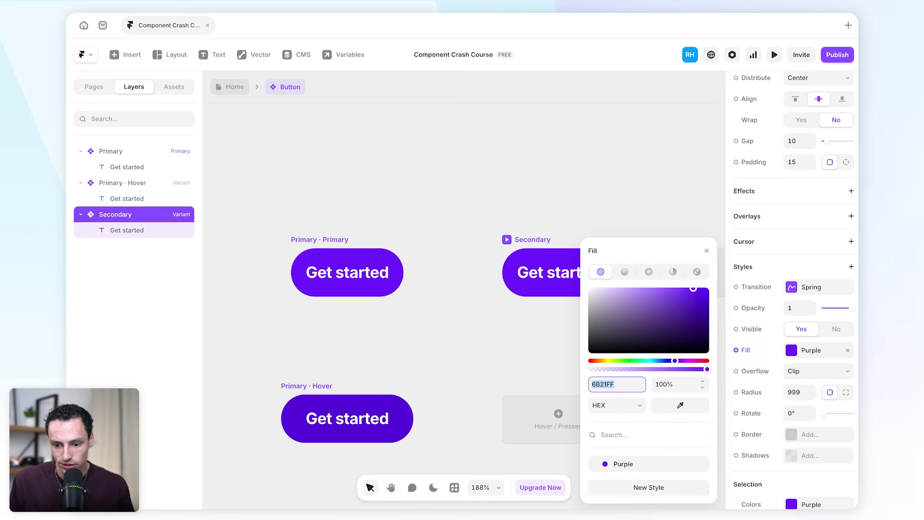
Remove the Secondary variant's fill and give it a solid border in the Purple color style.
left_click(848, 351)
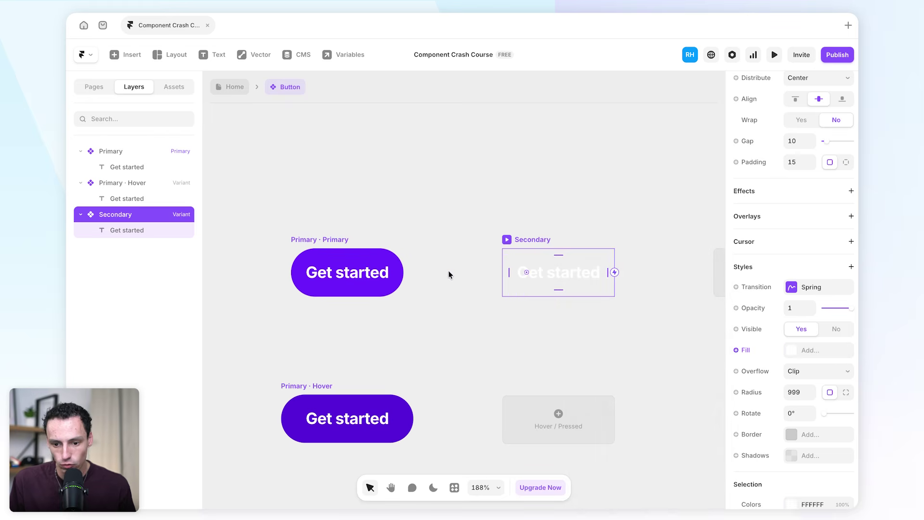
left_click(792, 439)
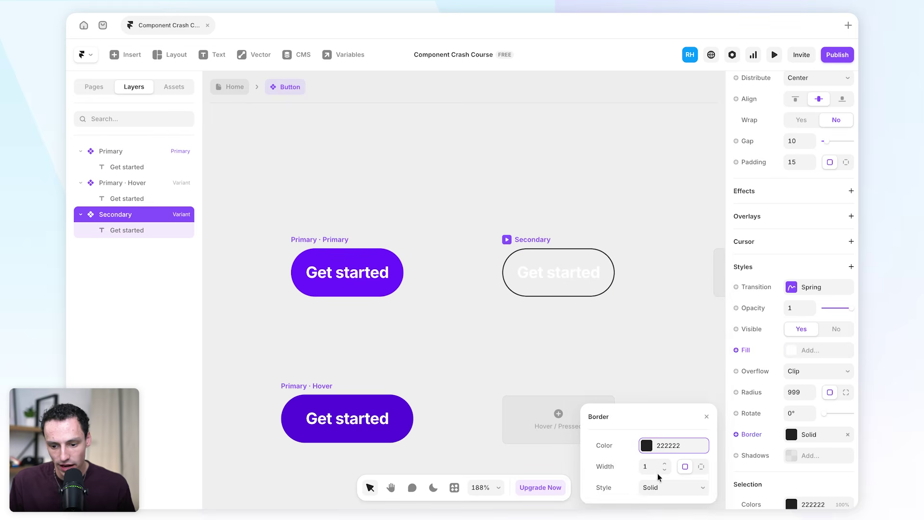
left_click(648, 445)
left_click(621, 463)
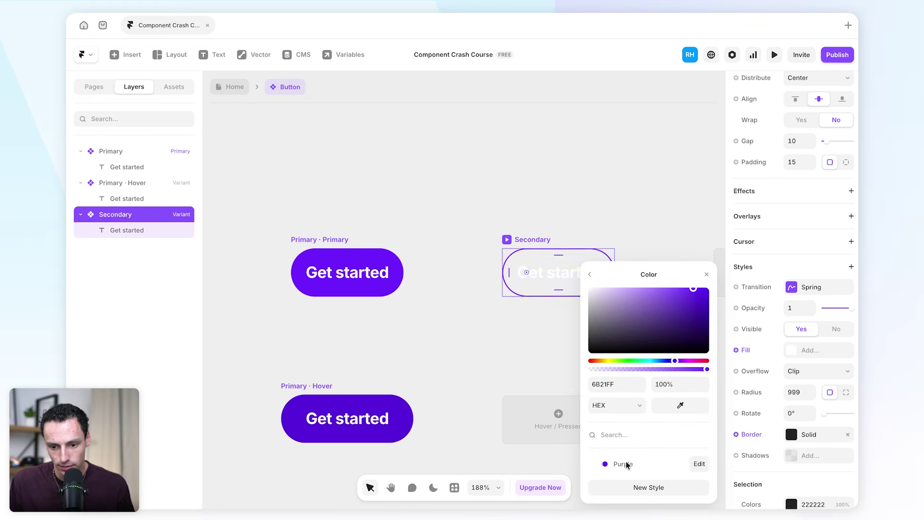
left_click(589, 274)
Apply the Purple color style to the Secondary variant's "Get started" text.
double_click(588, 274)
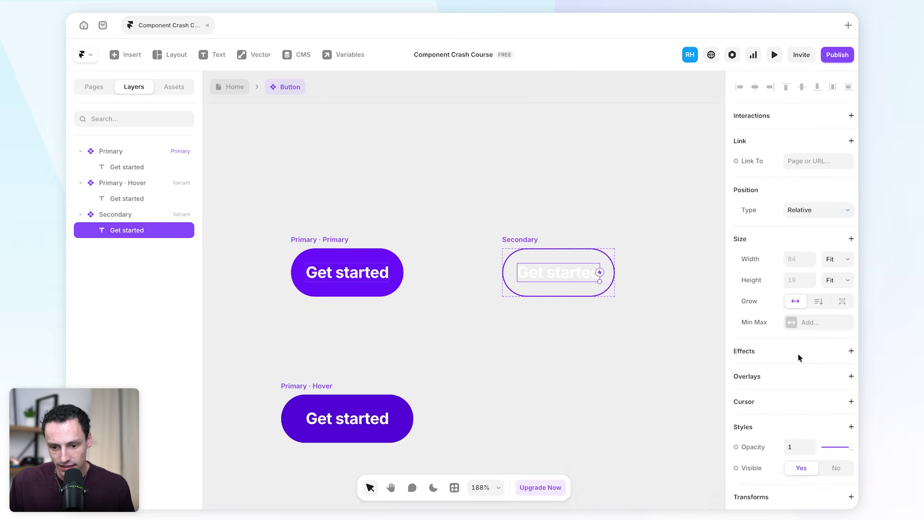
scroll(804, 375, "down", 8)
left_click(790, 262)
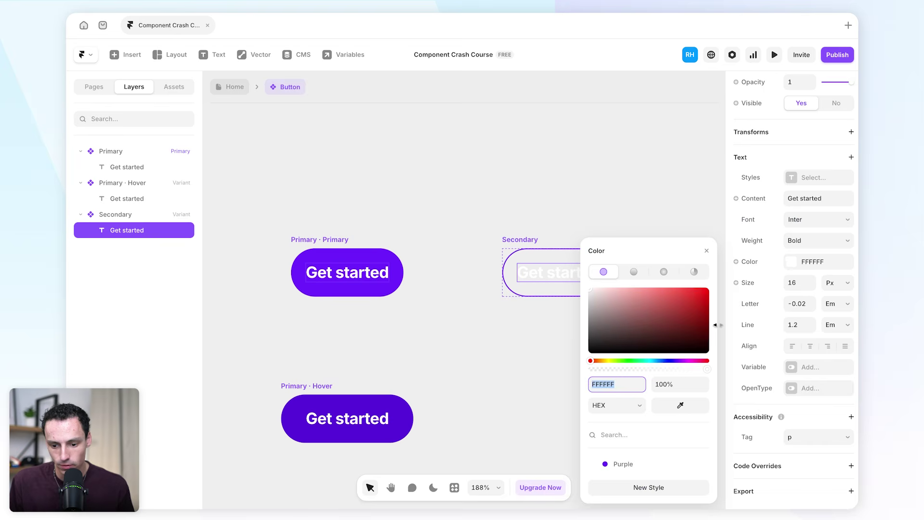
left_click(631, 465)
left_click(491, 355)
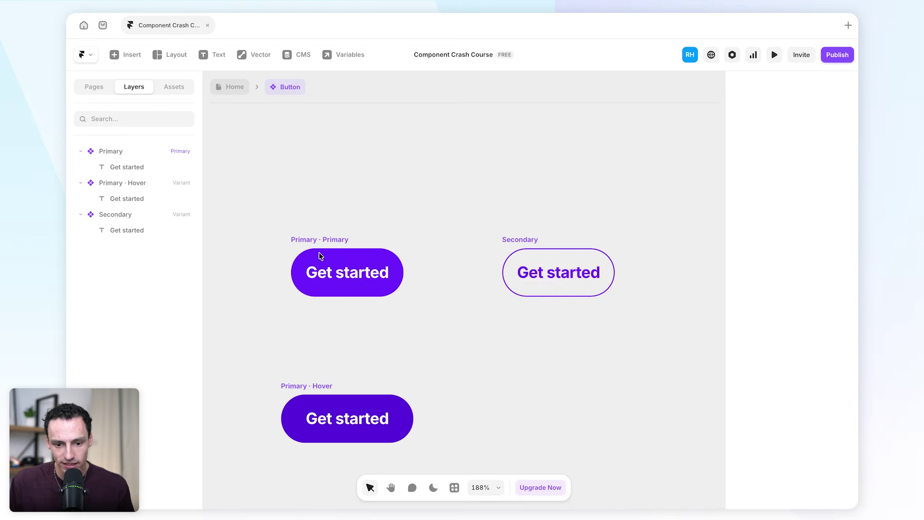
left_click(312, 241)
left_click(516, 239)
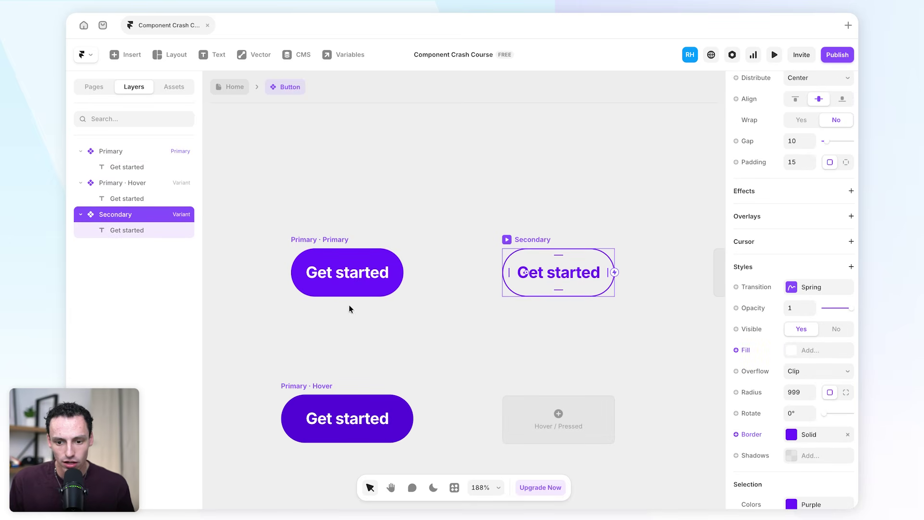
left_click(453, 279)
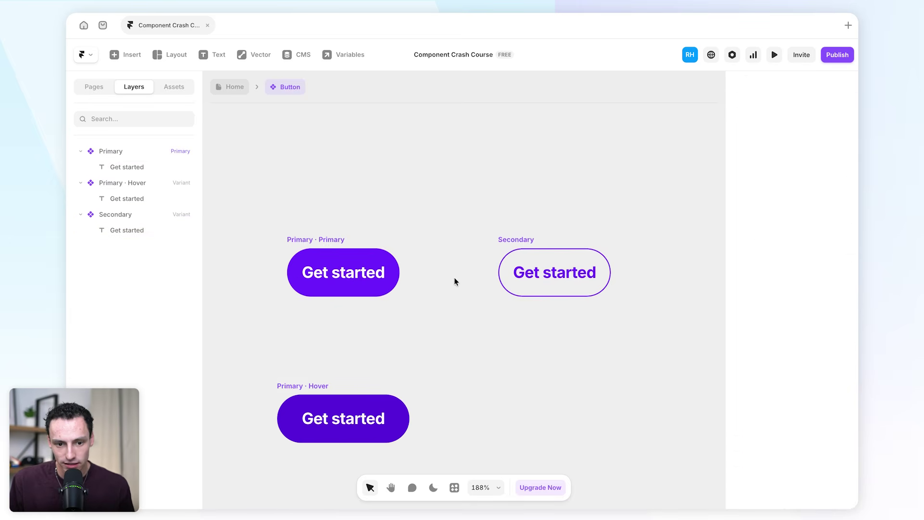
Return to the Home page and switch the hero's Button instance to the Secondary variant.
left_click(235, 87)
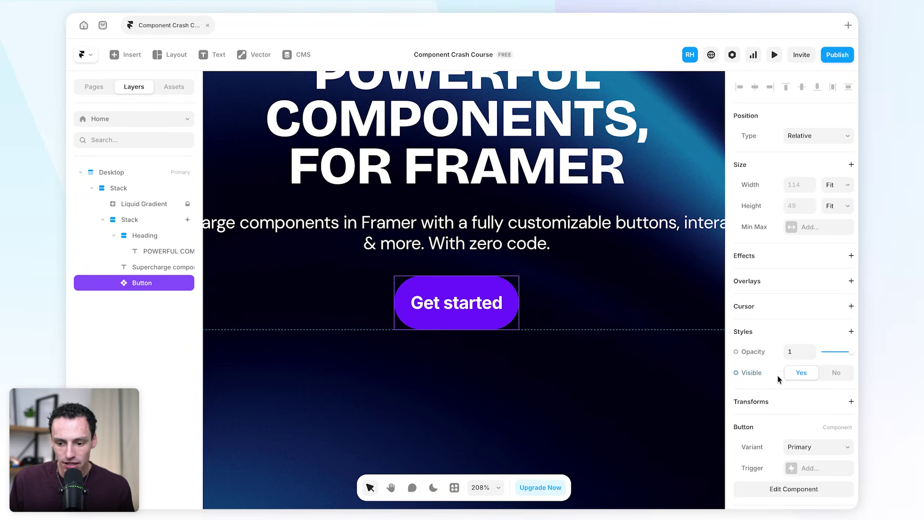
scroll(790, 376, "down", 2)
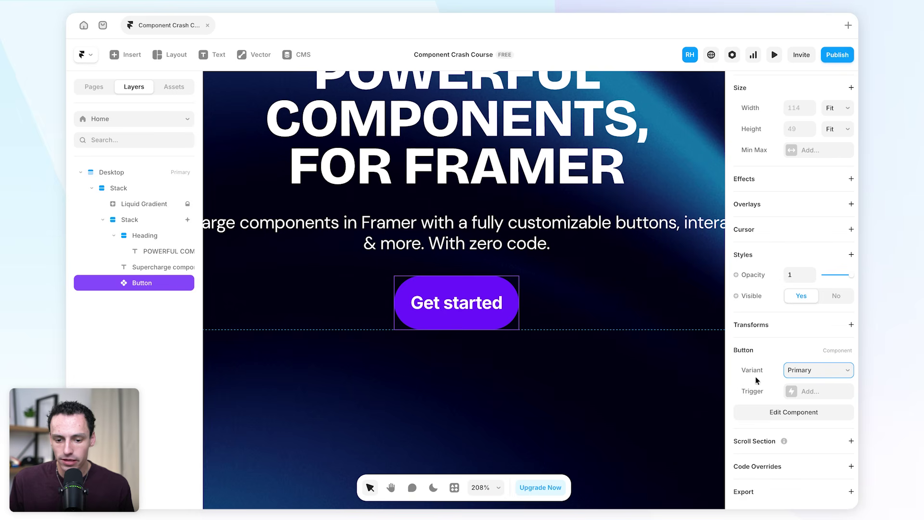
left_click(818, 370)
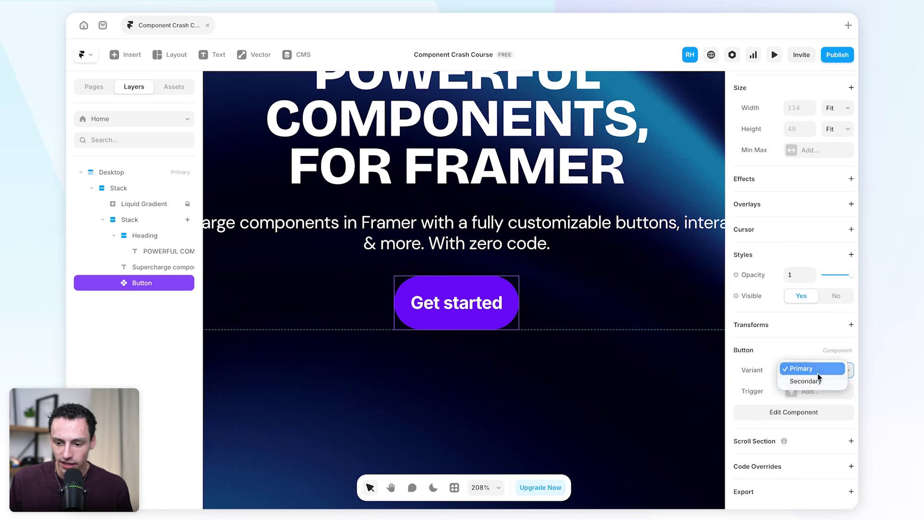
left_click(816, 378)
left_click(556, 275)
scroll(562, 276, "up", 2)
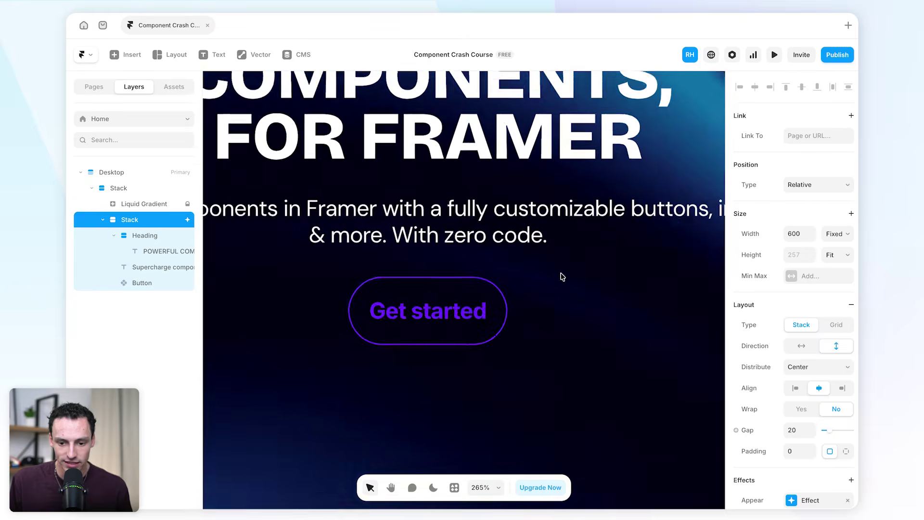
scroll(561, 277, "down", 6)
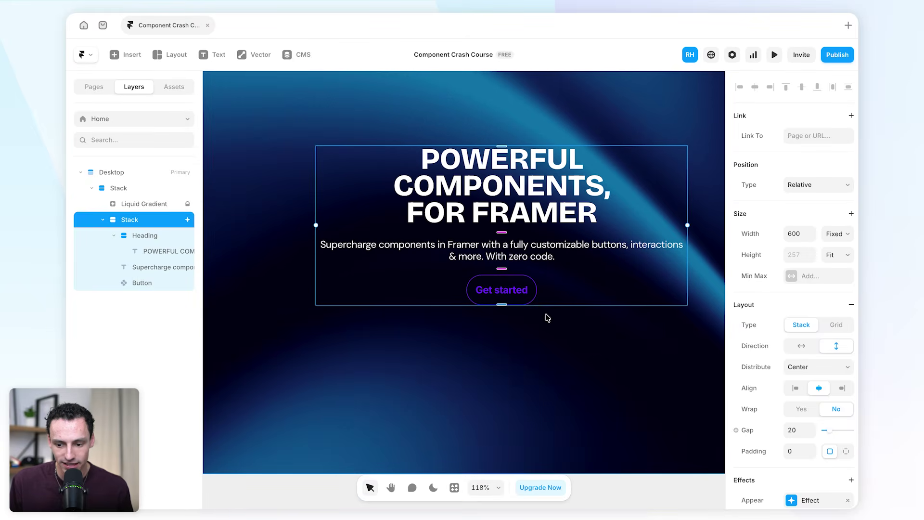
Switch the hero's Button instance back to the Primary variant and duplicate it.
left_click(511, 296)
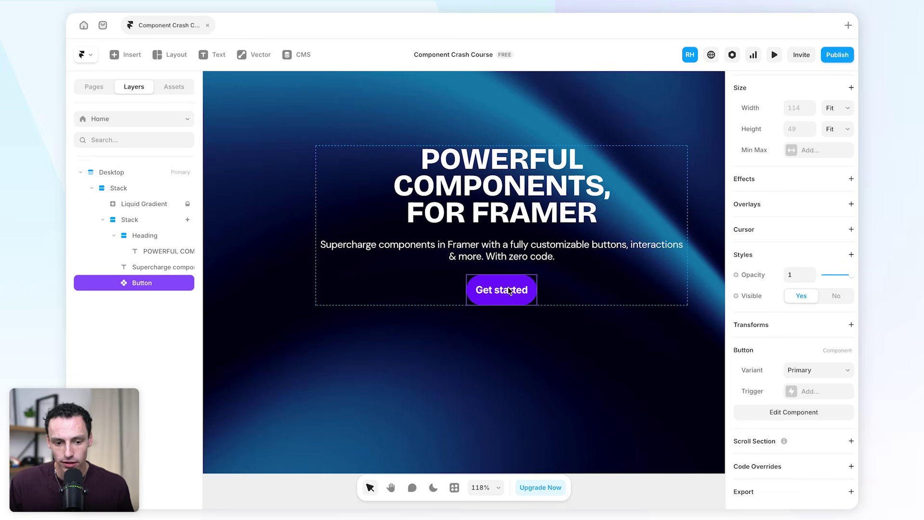
right_click(507, 291)
left_click(557, 289)
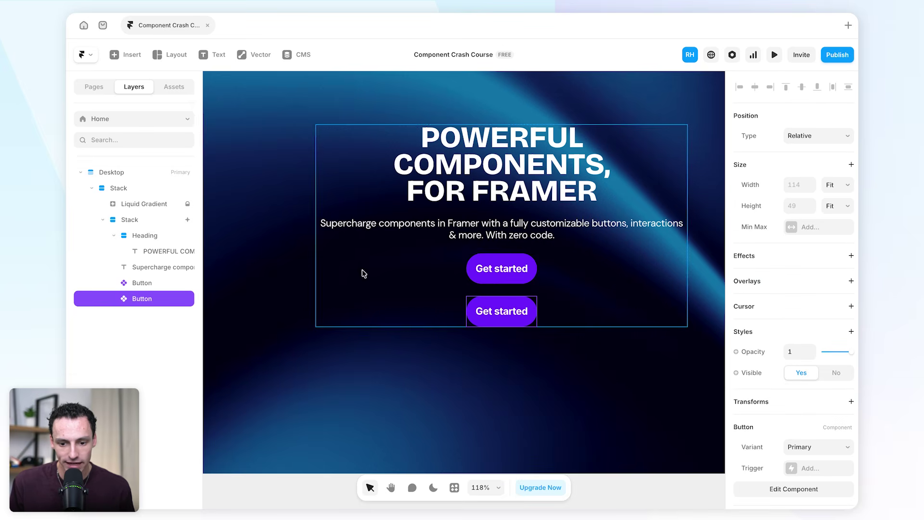
Wrap the hero's two Button instances in a new stack and set its direction to horizontal.
left_click(522, 277, "shift")
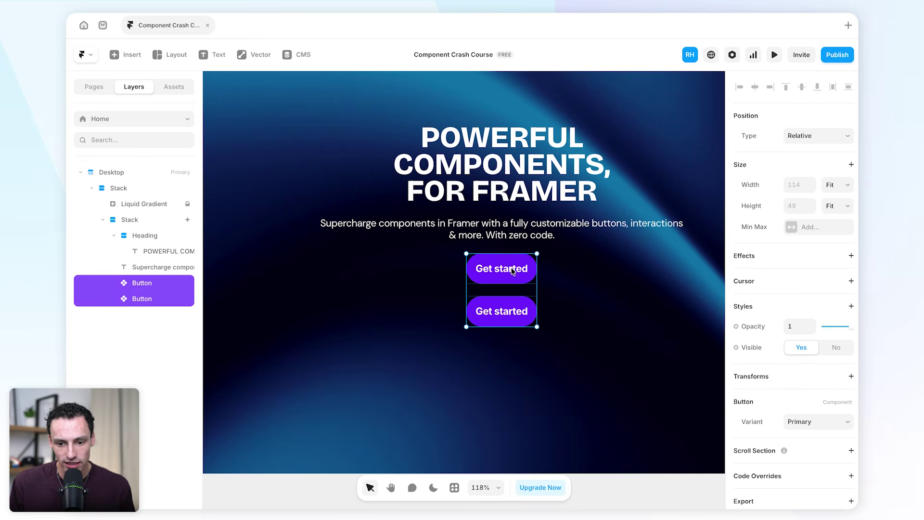
right_click(505, 283)
left_click(562, 480)
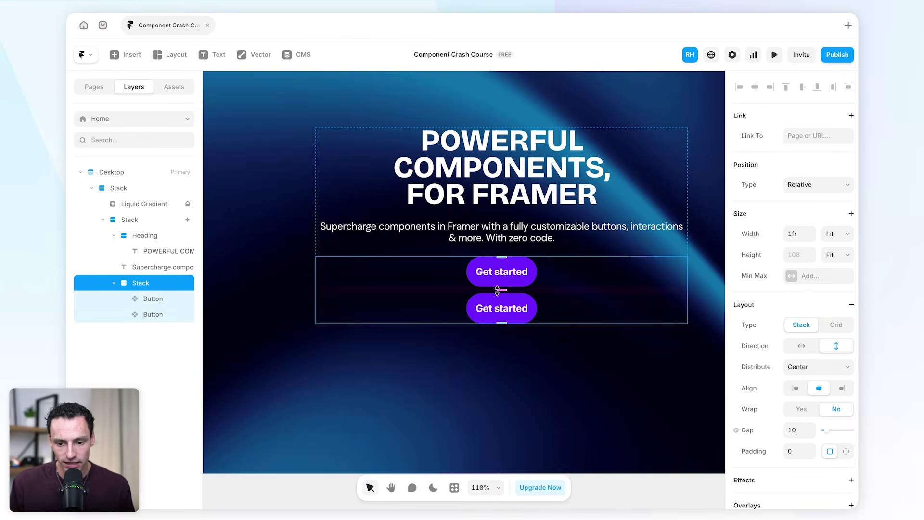
left_click(805, 345)
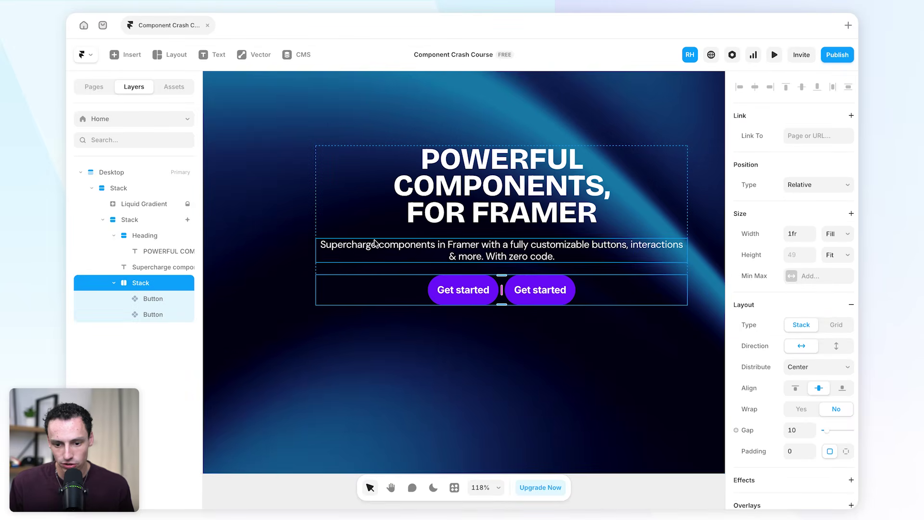
Switch the second Button instance in the hero's button row to the Secondary variant.
left_click(554, 299)
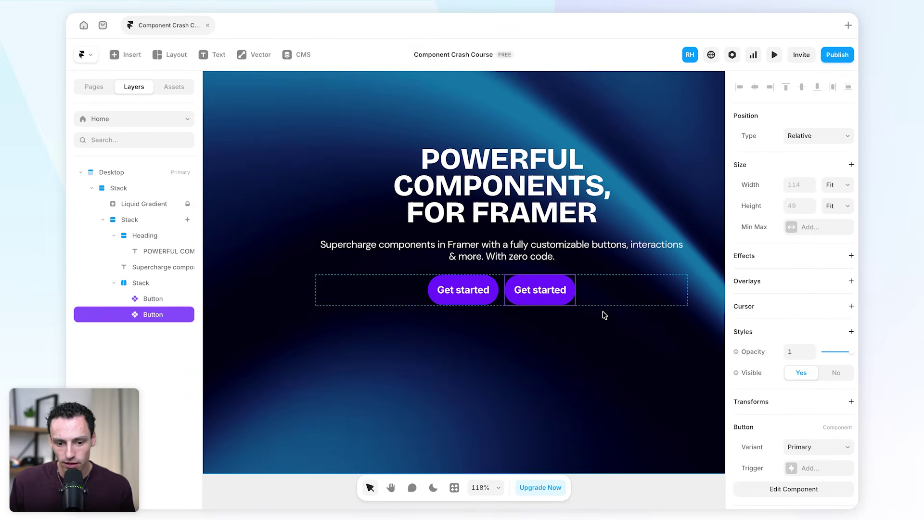
left_click(810, 448)
left_click(805, 458)
left_click(589, 379)
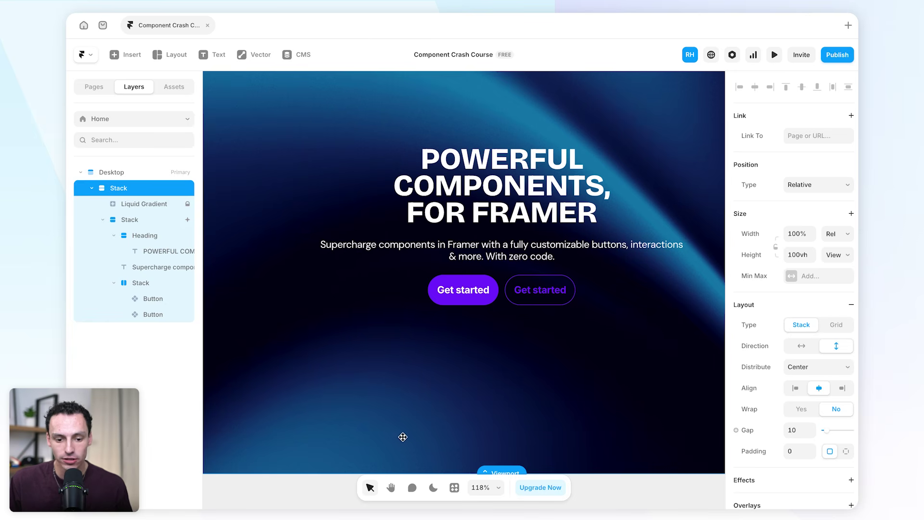
scroll(534, 359, "up", 2)
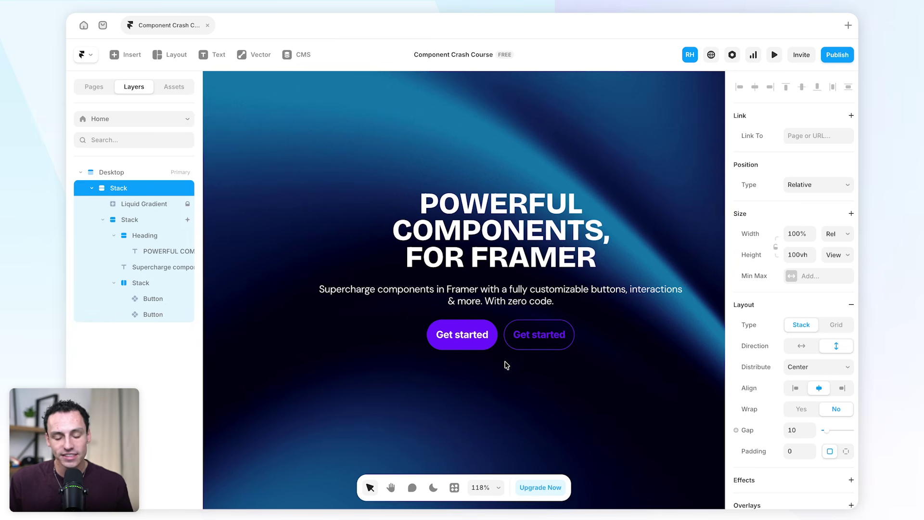
Open the Button component for editing and change the Primary variant's text to "Get in touch".
double_click(483, 341)
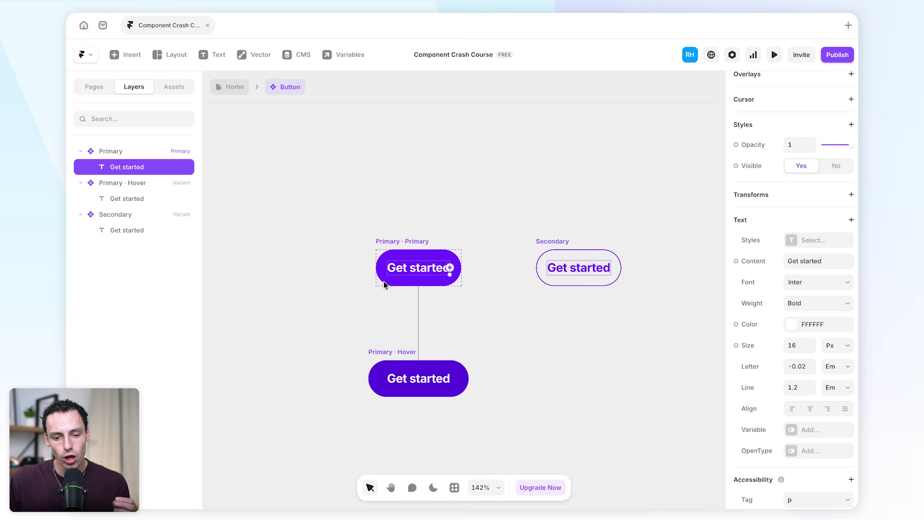
left_click(572, 255)
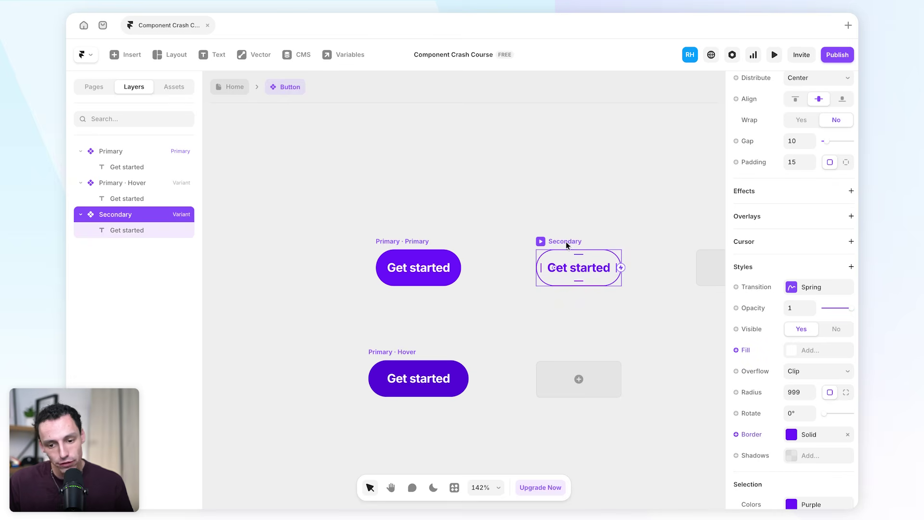
left_click(496, 270)
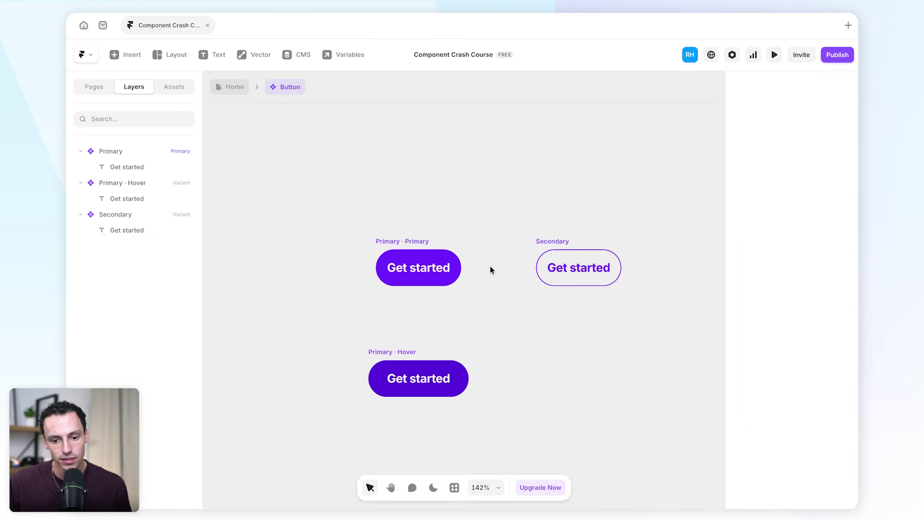
double_click(420, 268)
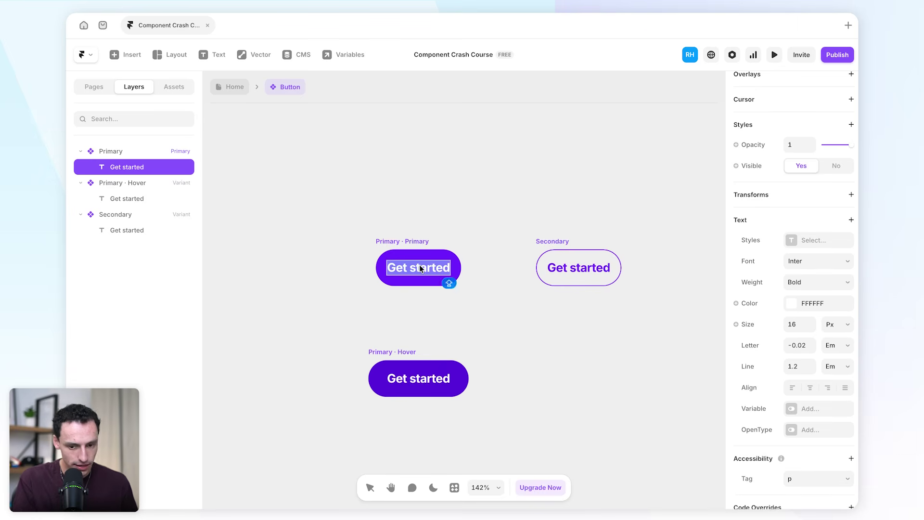
type("Get in touch")
key("Escape")
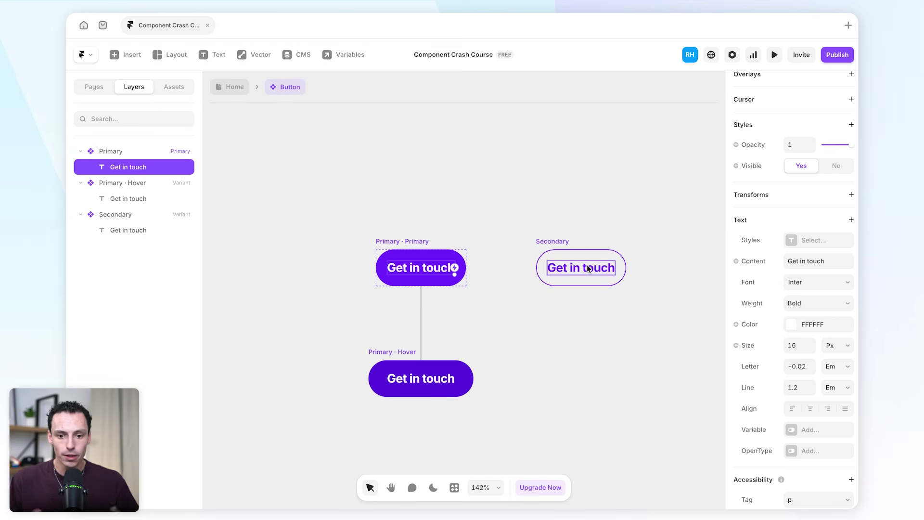
key("Escape")
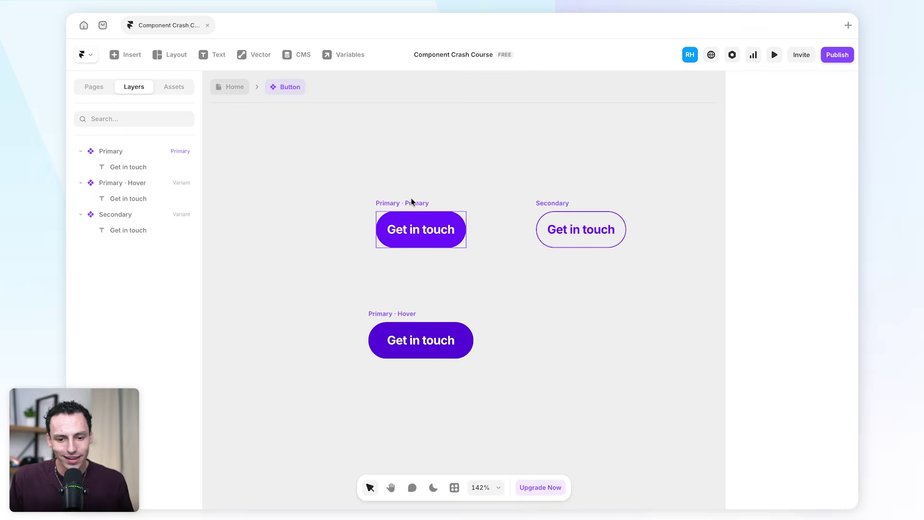
Create a variable named Title from the text content of the Primary variant's "Get in touch" label.
left_click(412, 201)
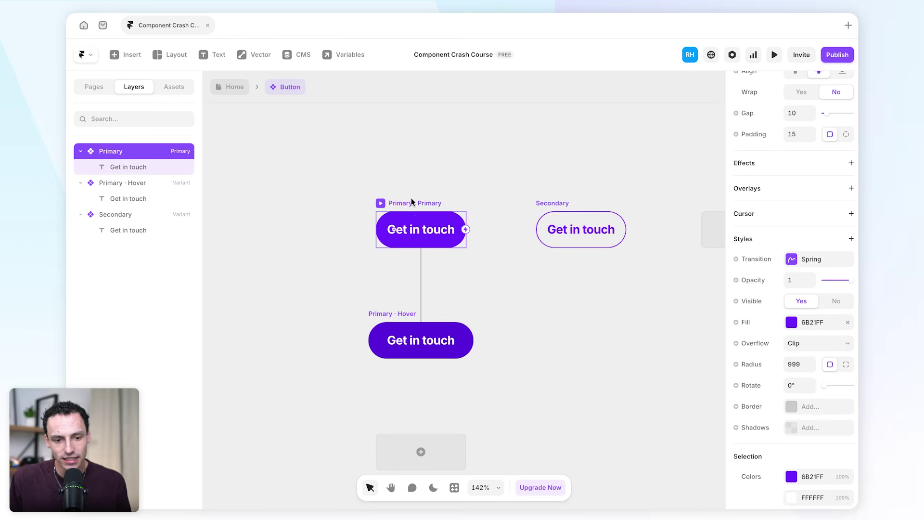
left_click(424, 232)
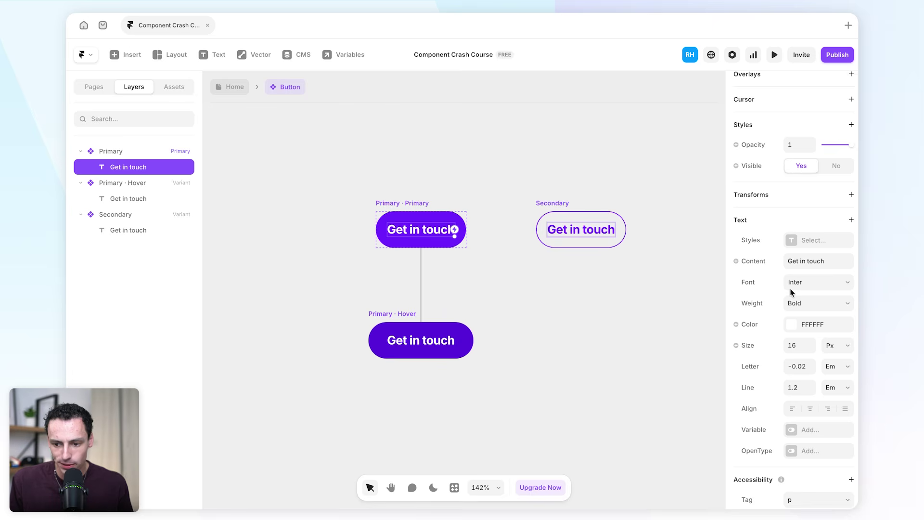
scroll(780, 286, "down", 1)
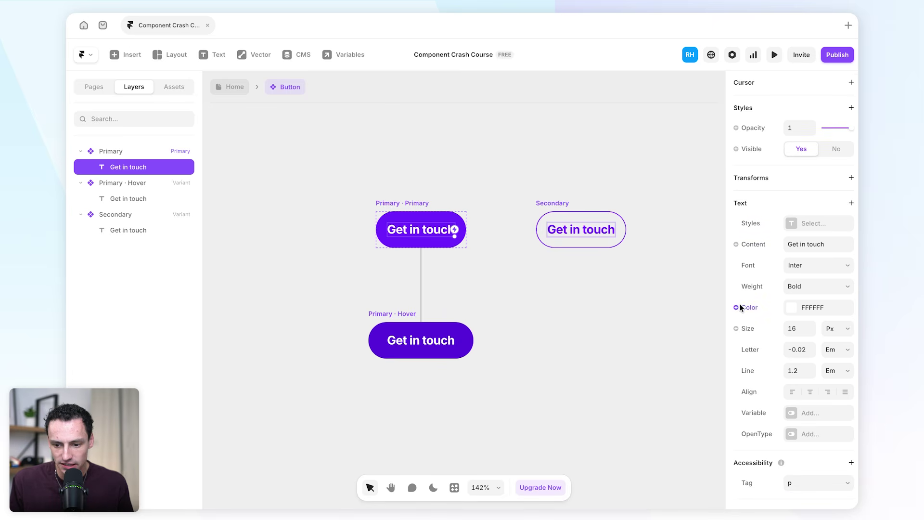
scroll(737, 328, "down", 2)
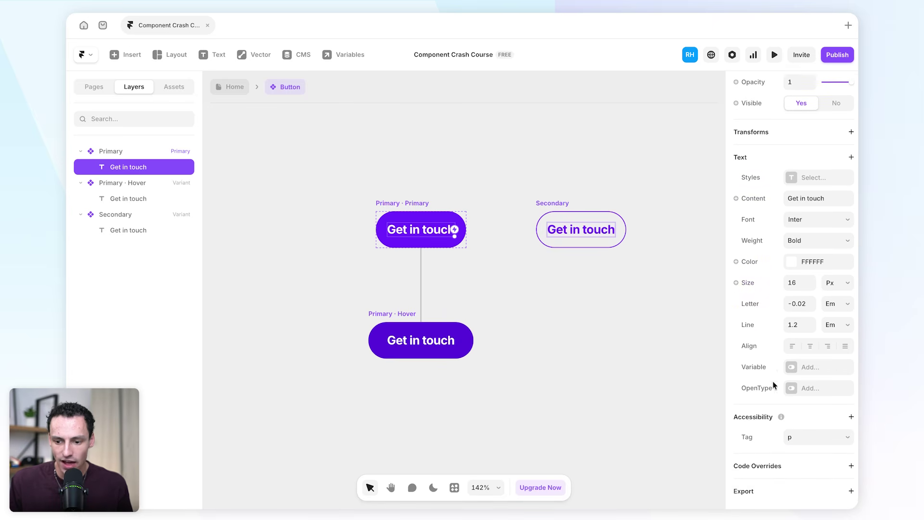
scroll(778, 289, "up", 4)
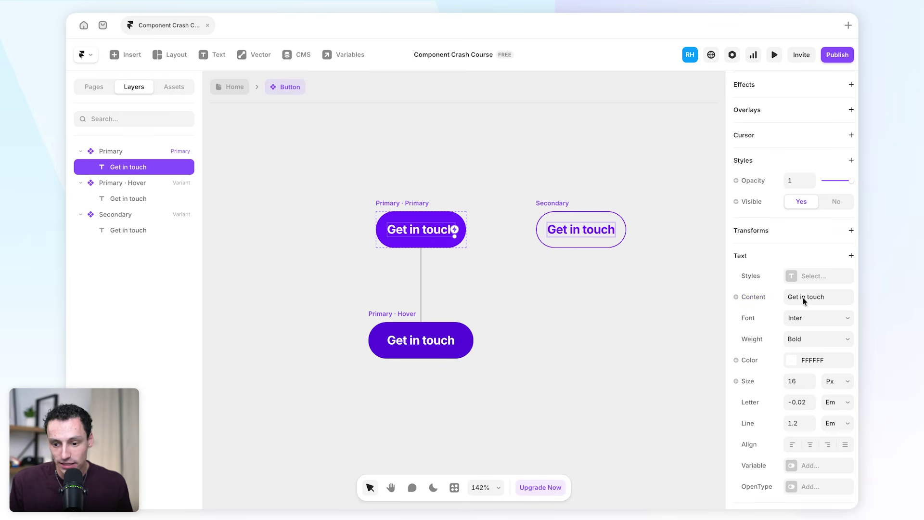
left_click(736, 297)
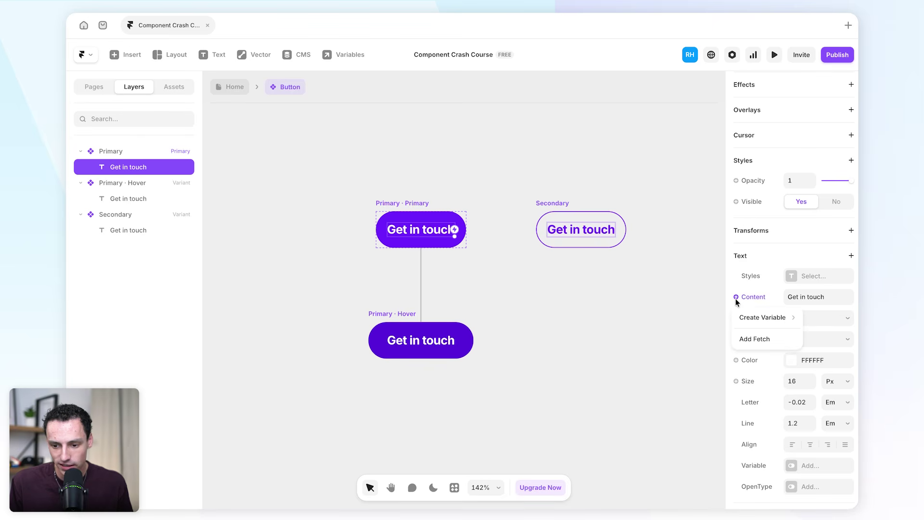
mouse_move(748, 318)
left_click(709, 317)
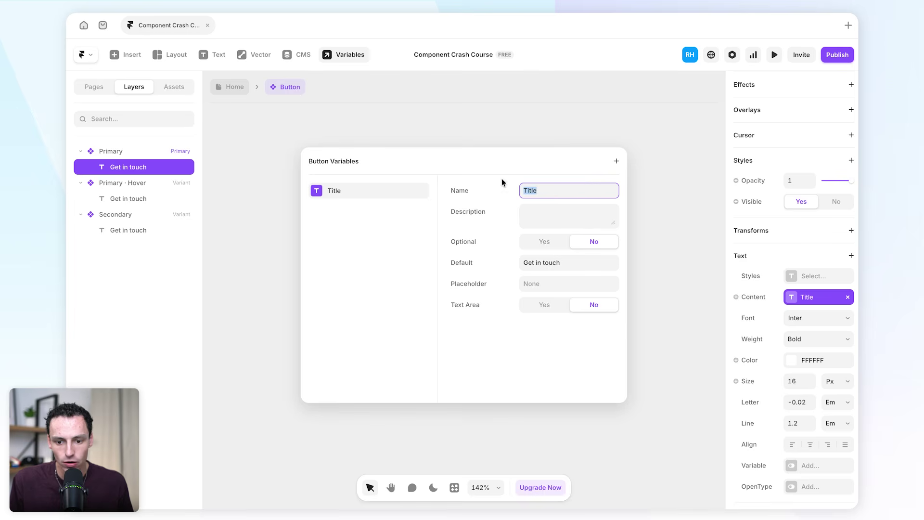
left_click(689, 209)
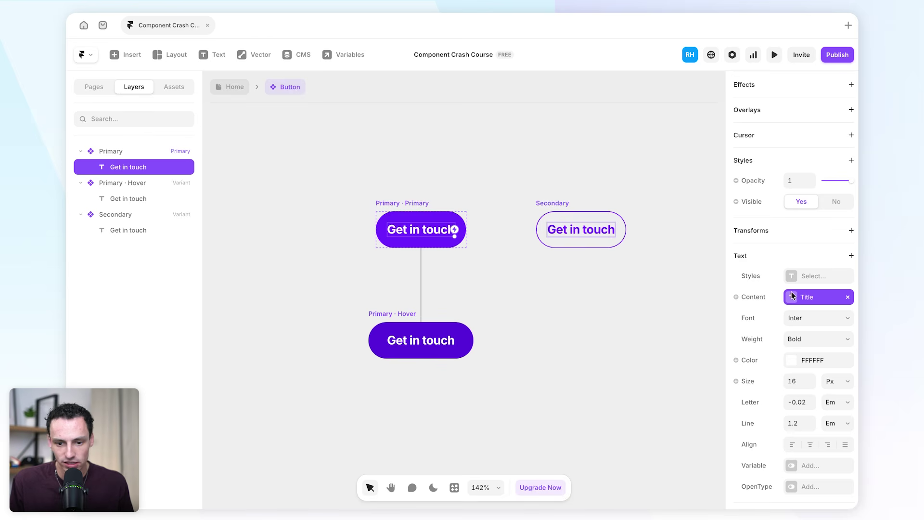
Return to the Home page and set the Primary Button instance's Title to "Get started".
left_click(233, 87)
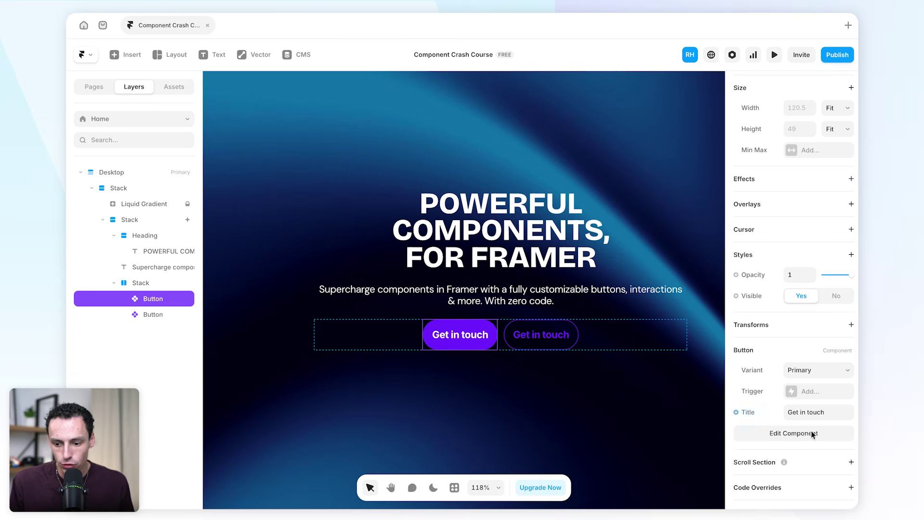
left_click(809, 413)
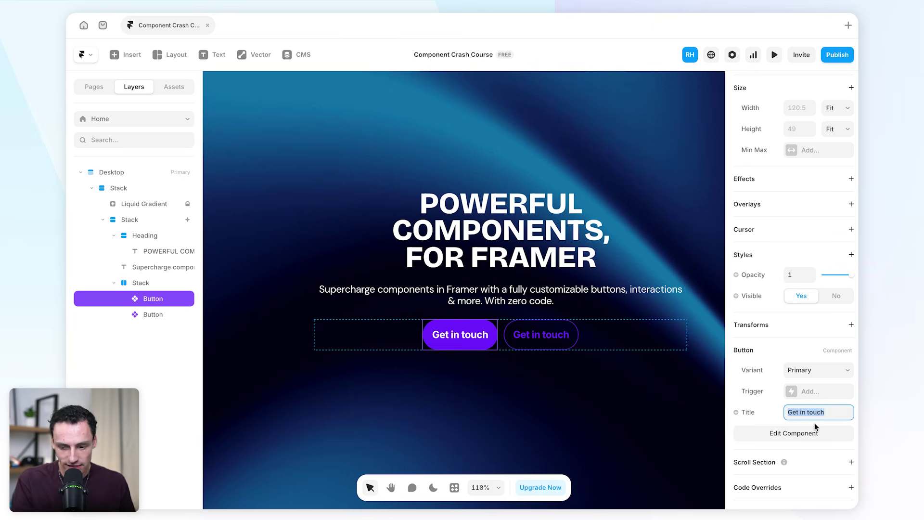
type("Get started")
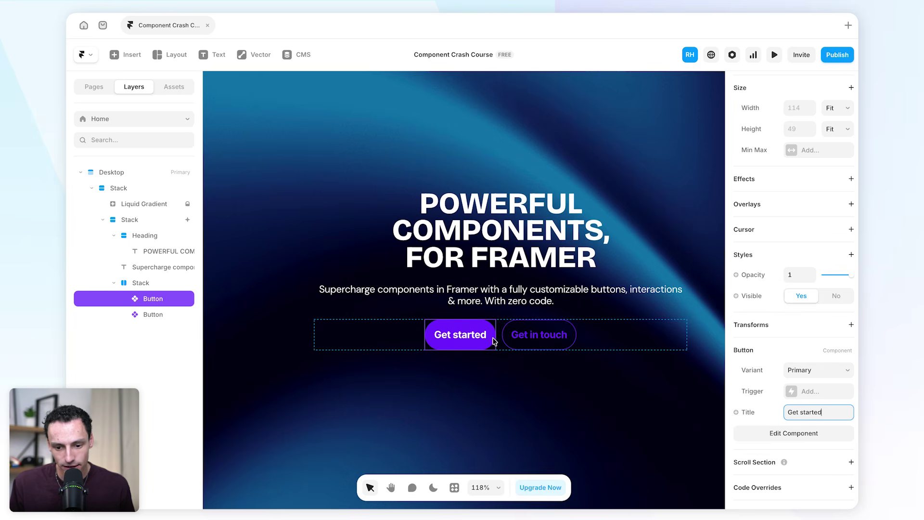
Set the Secondary Button instance's Title to "View work".
left_click(546, 337)
scroll(821, 375, "down", 3)
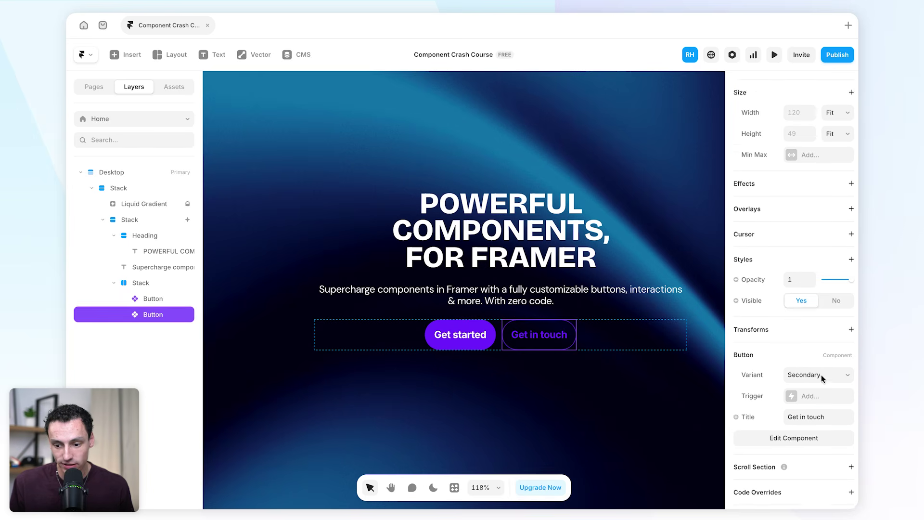
left_click(832, 395)
type("View work")
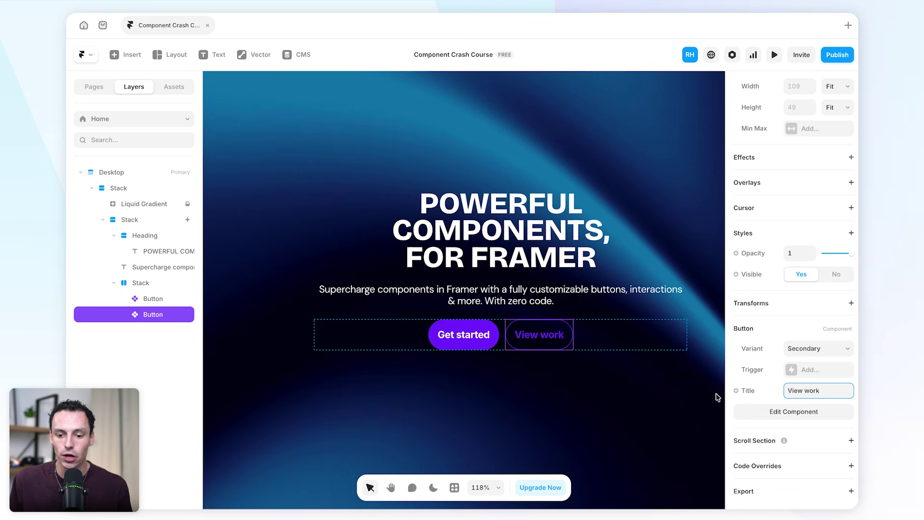
Reopen the Button component and create a color variable named "BG Fill" from the Primary variant's fill.
double_click(563, 346)
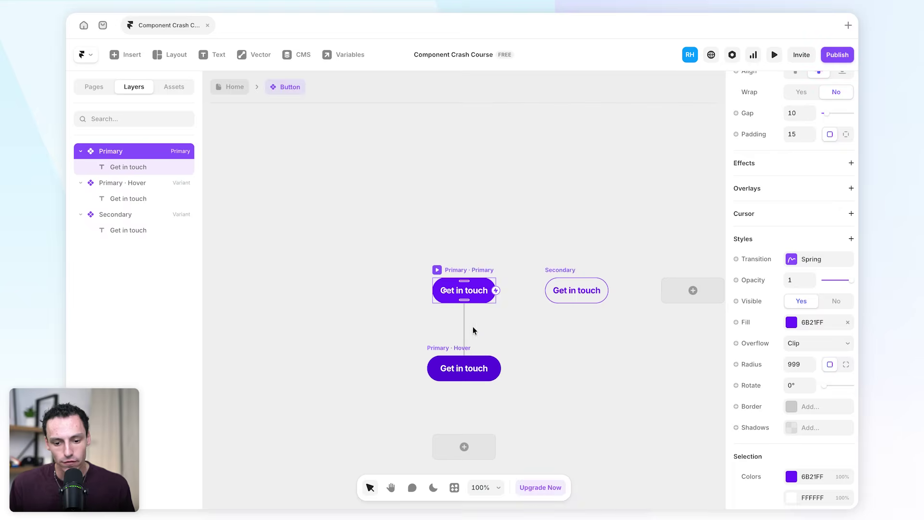
scroll(492, 297, "up", 3)
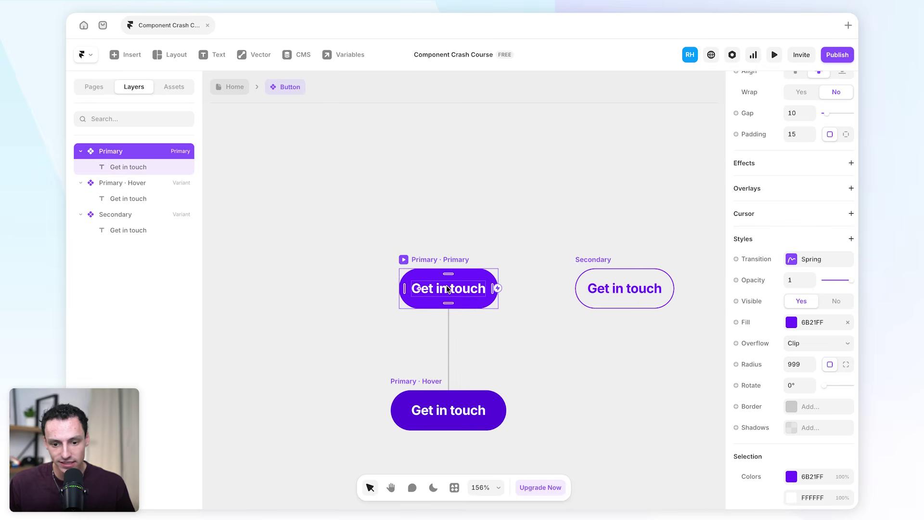
left_click(445, 288)
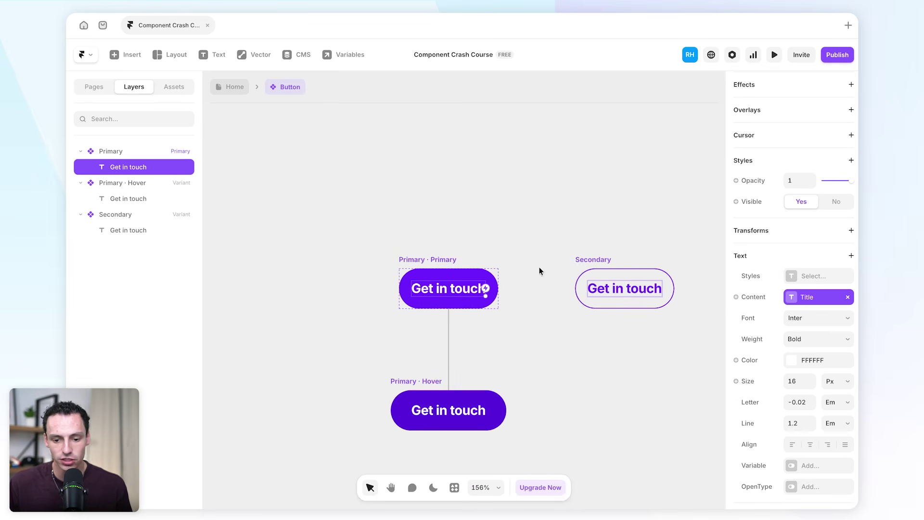
left_click(433, 258)
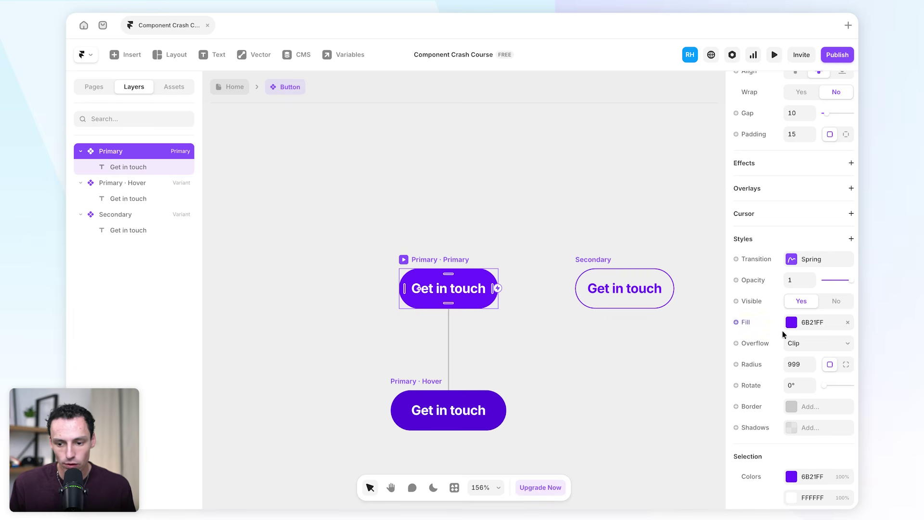
left_click(744, 323)
mouse_move(761, 364)
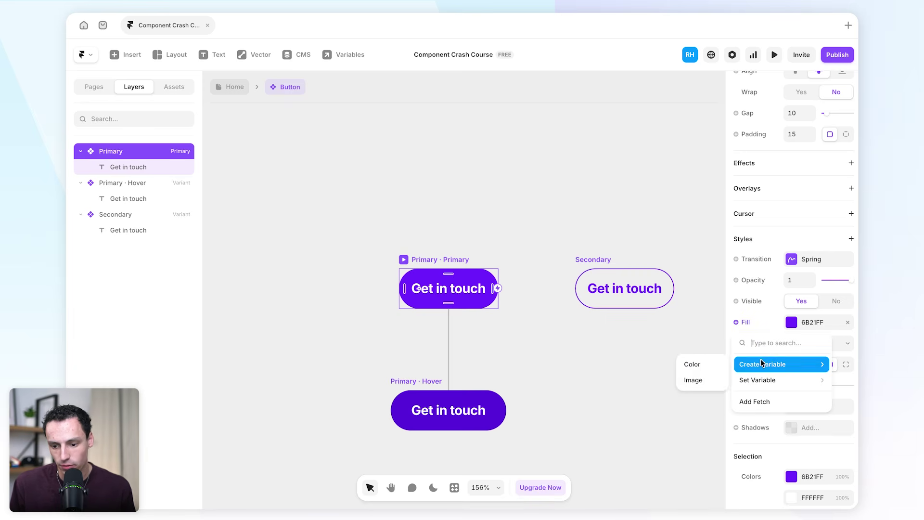
left_click(712, 365)
type("BG ")
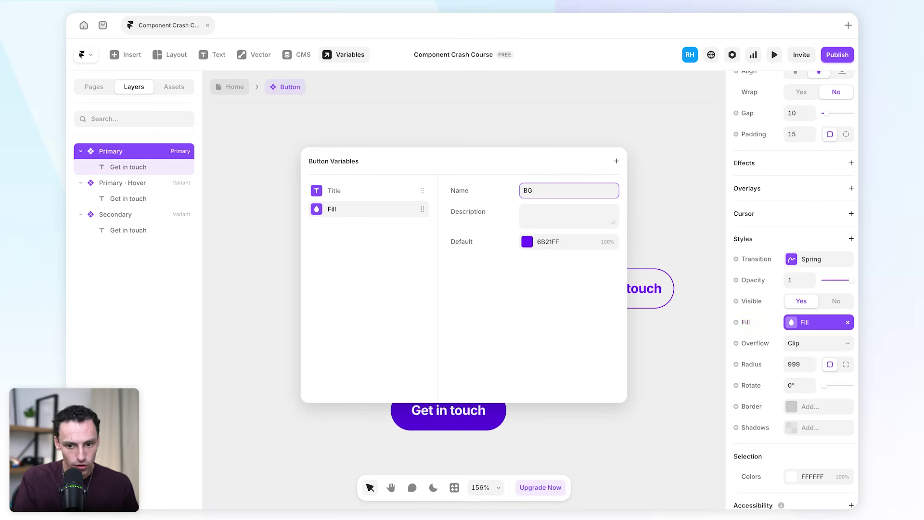
type("Fill")
left_click(639, 226)
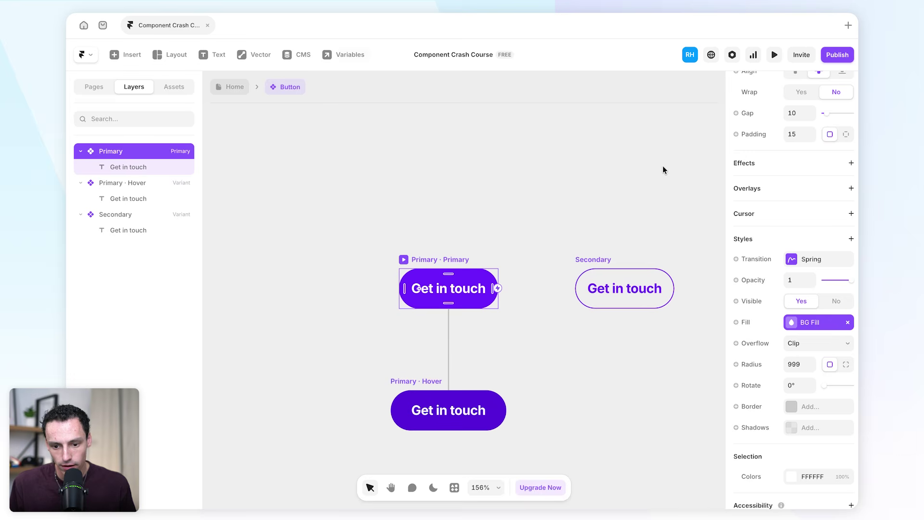
Create a border variable named "Border Fill" from the Secondary variant's border.
left_click(587, 263)
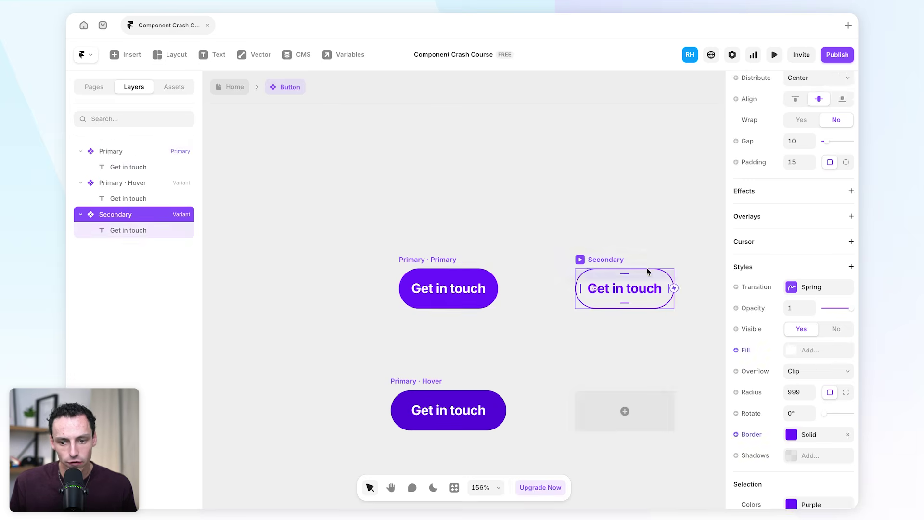
scroll(573, 297, "right", 4)
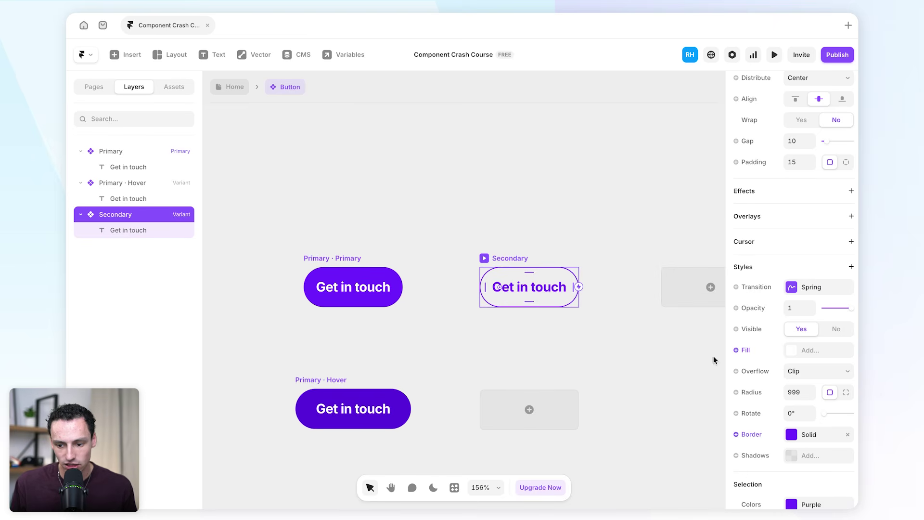
left_click(751, 435)
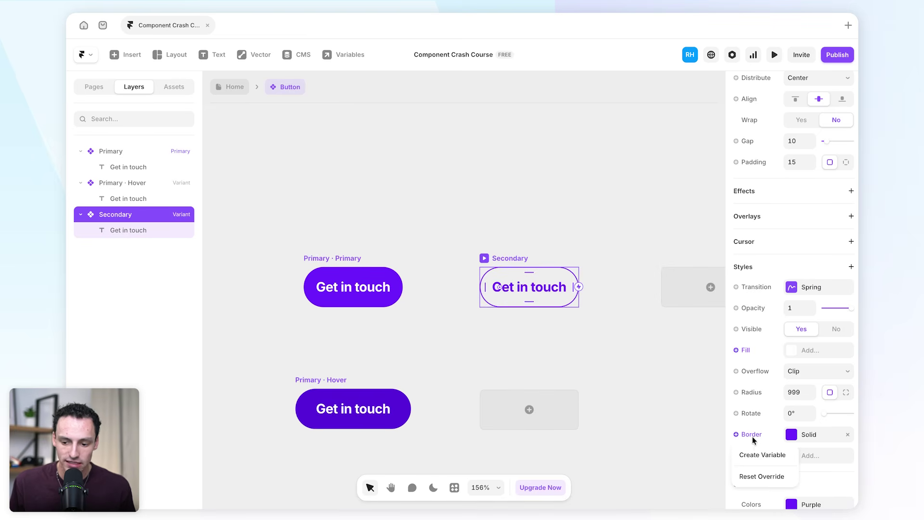
left_click(756, 453)
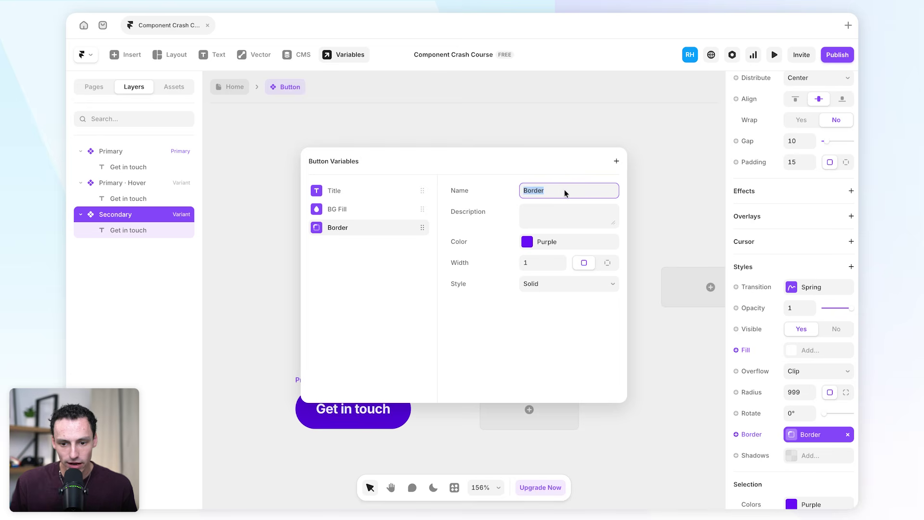
type("Border")
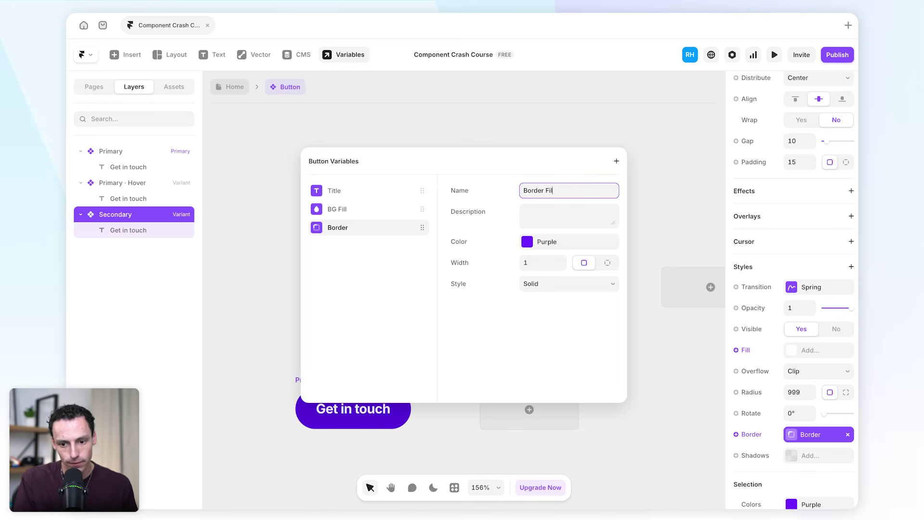
left_click(696, 164)
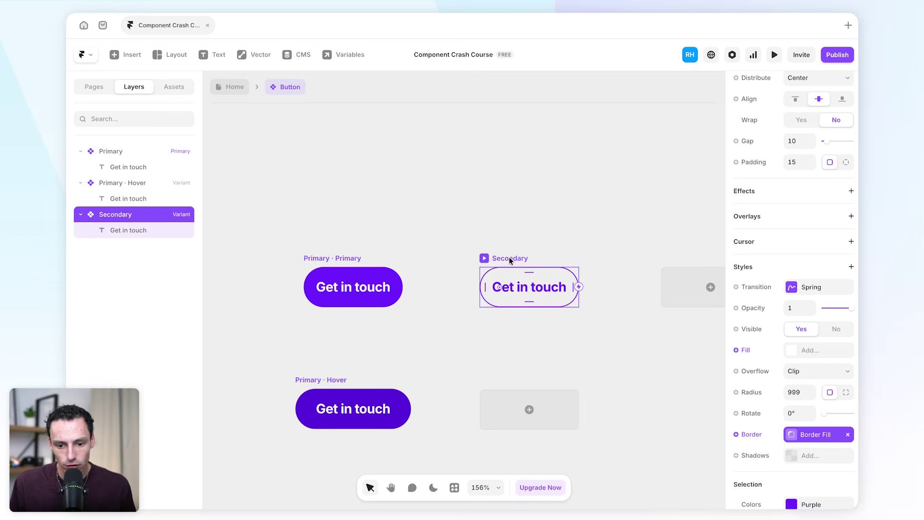
Create a color variable named "Text Color" from the text color of the Primary variant's "Get in touch" label.
scroll(510, 256, "left", 5)
left_click(485, 291)
scroll(541, 283, "right", 2)
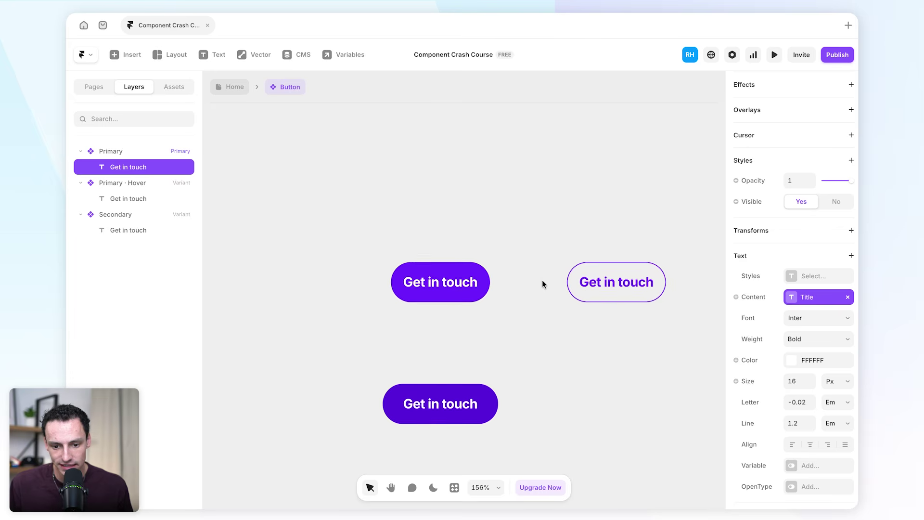
left_click(751, 362)
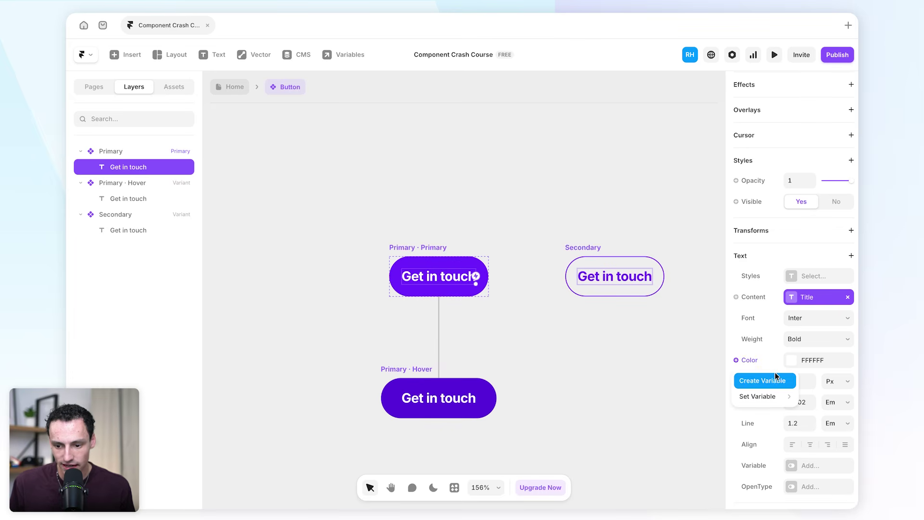
left_click(765, 380)
type("Text Color")
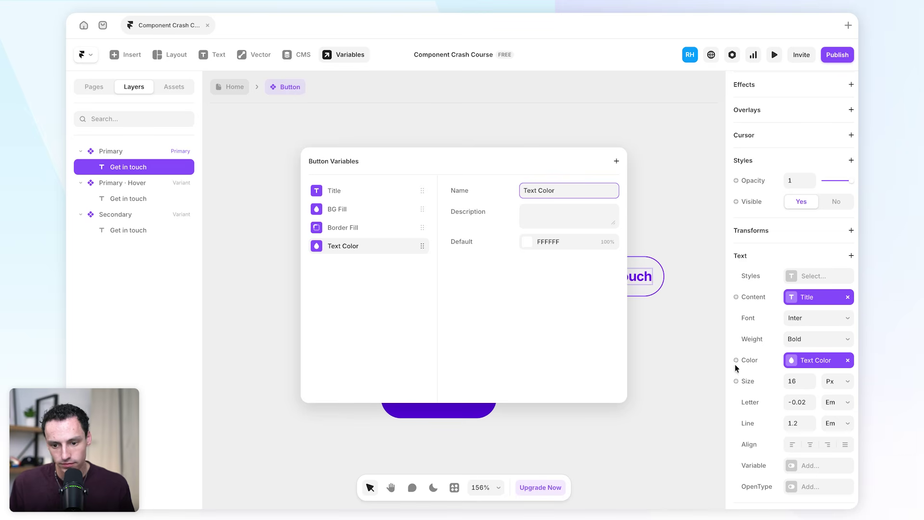
left_click(652, 364)
left_click(636, 360)
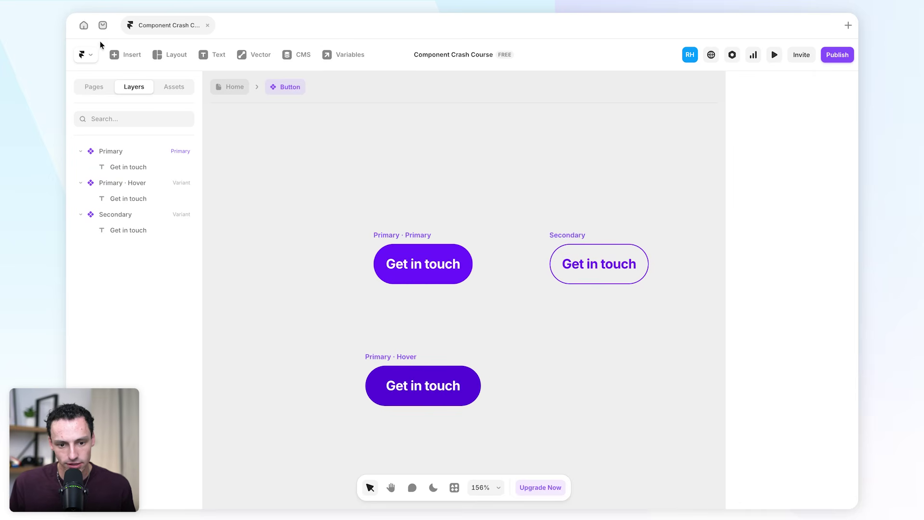
Return to the Home page and set the "Get started" button's BG Fill to the Blue color style.
left_click(215, 85)
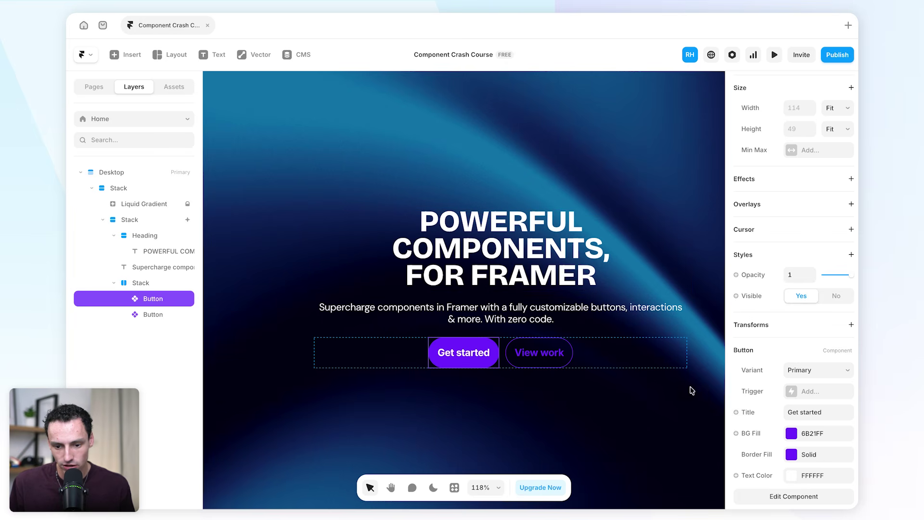
left_click(791, 435)
left_click_drag(675, 361, 655, 363)
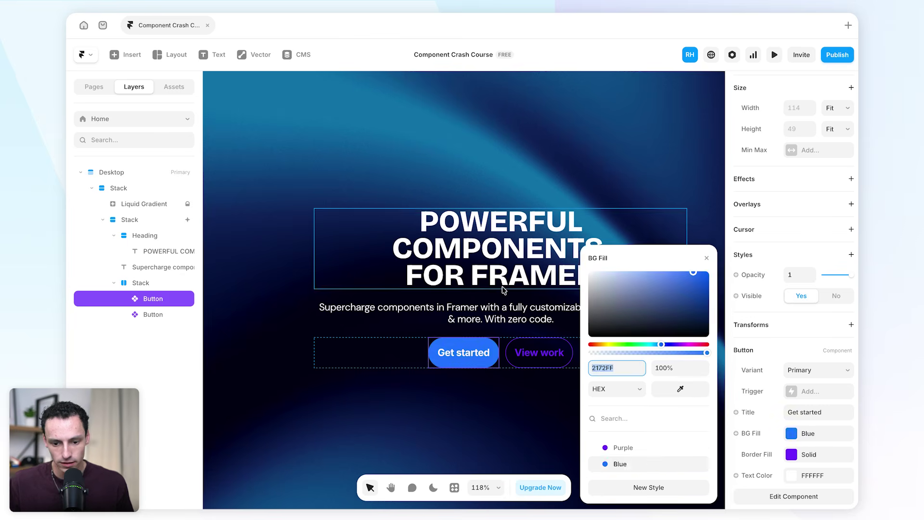
left_click(530, 270)
Set the "View work" button's BG Fill to FFFFFF and its Border Fill color to white.
left_click(542, 362)
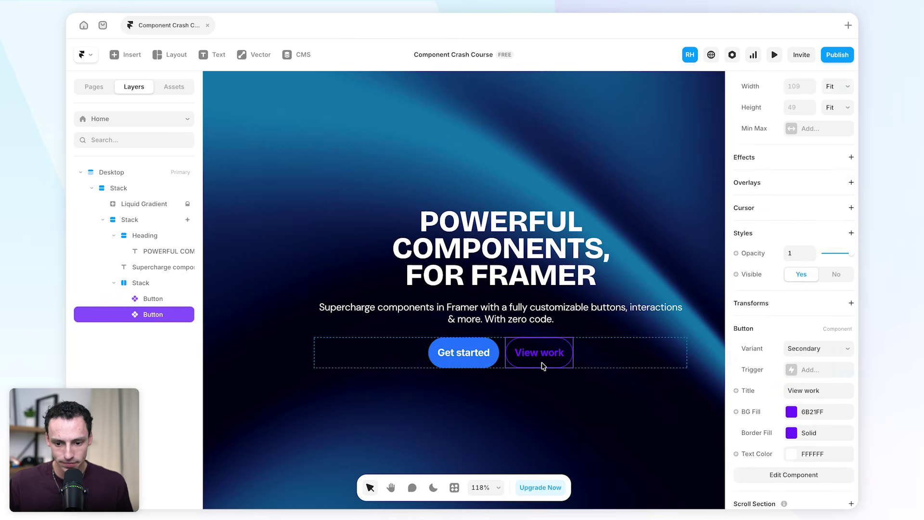
scroll(751, 411, "down", 2)
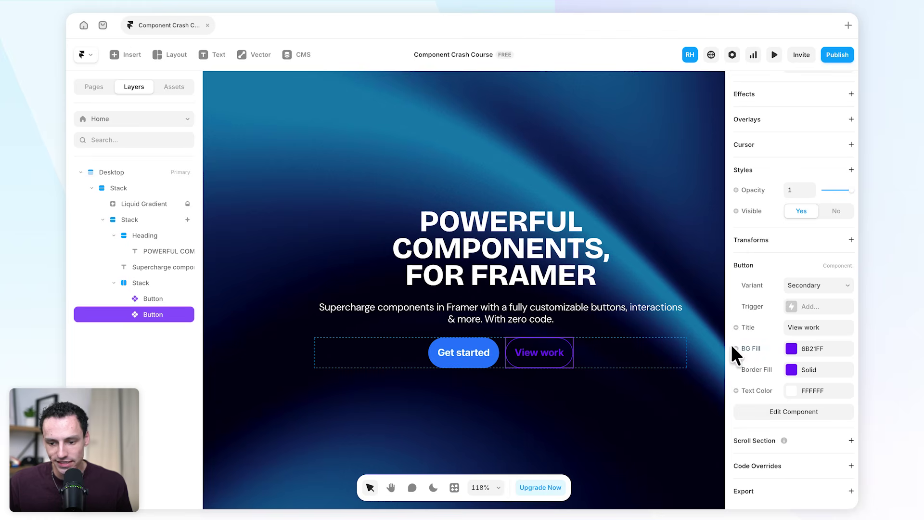
left_click(791, 348)
left_click_drag(650, 311, 531, 237)
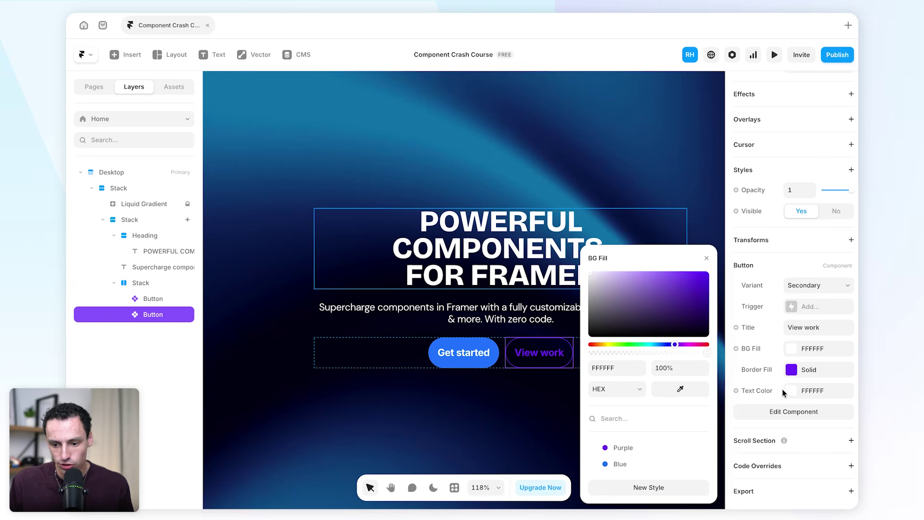
left_click(795, 370)
left_click(646, 399)
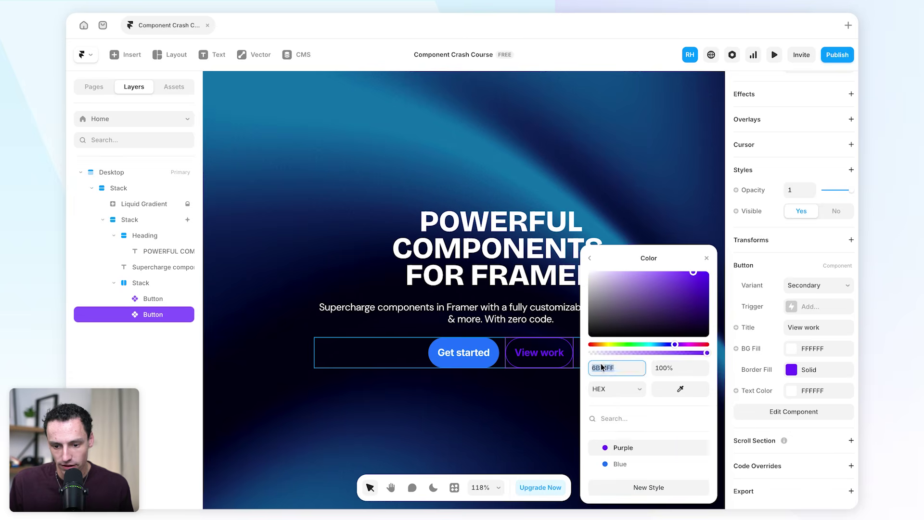
left_click(570, 448)
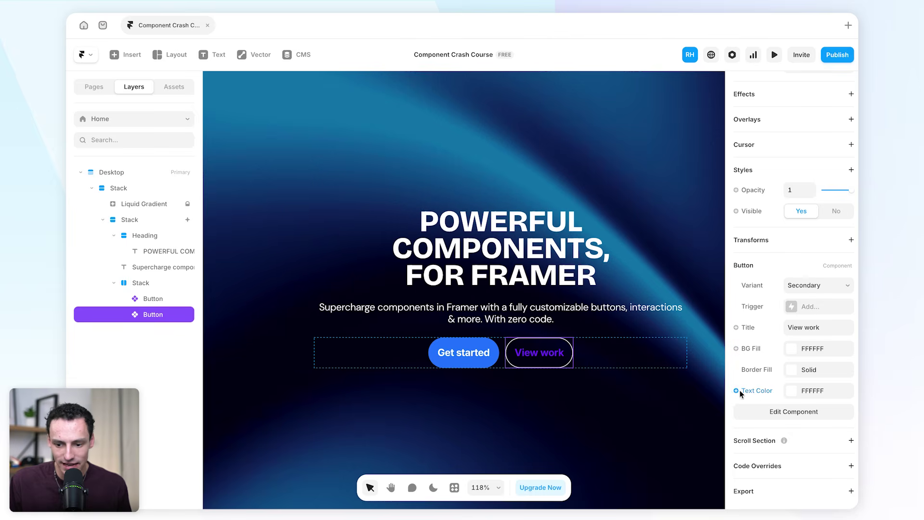
Reopen the Button component and assign the existing Text Color variable to the Secondary variant's label color.
double_click(551, 359)
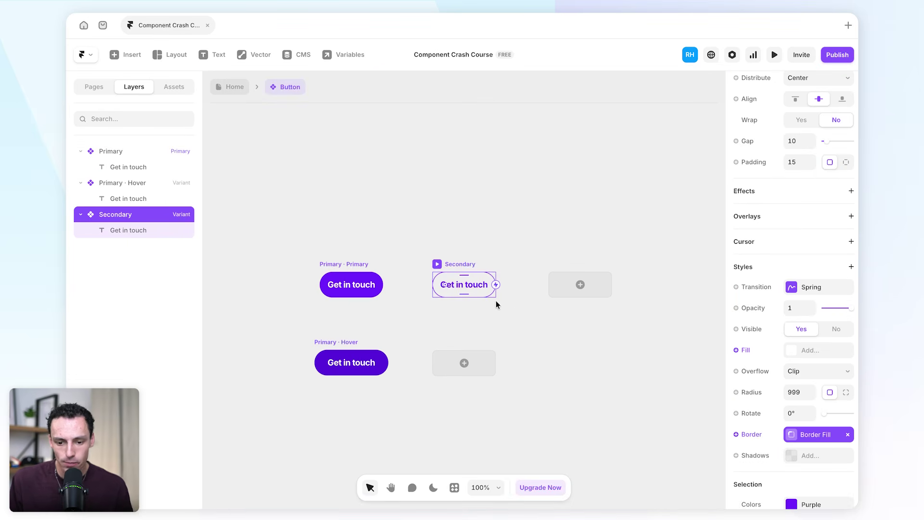
left_click(472, 287)
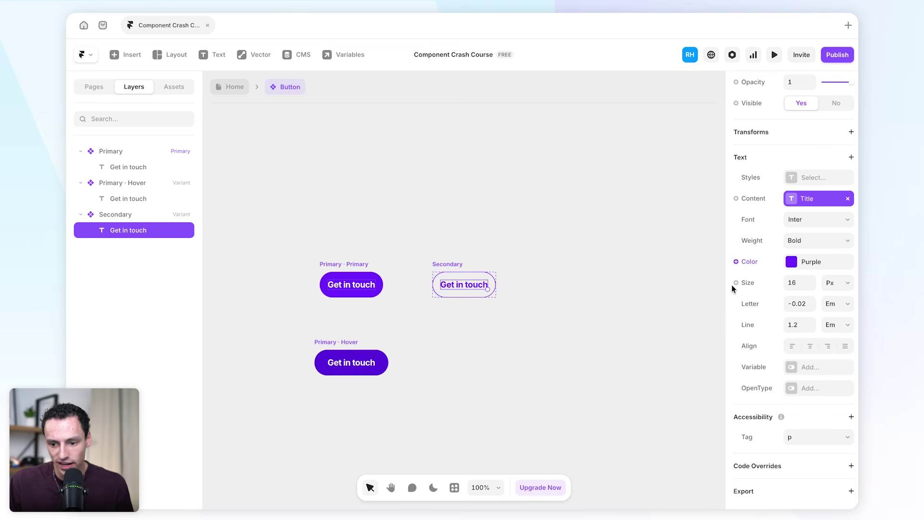
left_click(756, 261)
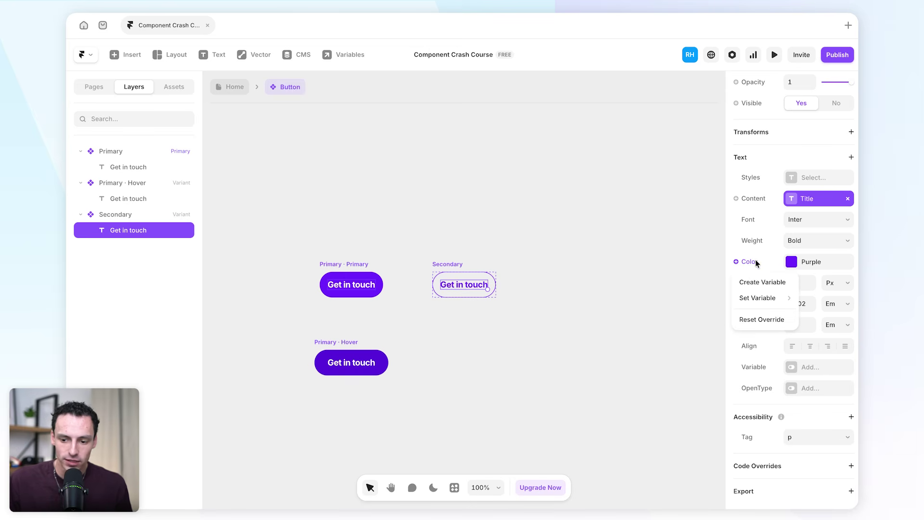
mouse_move(760, 300)
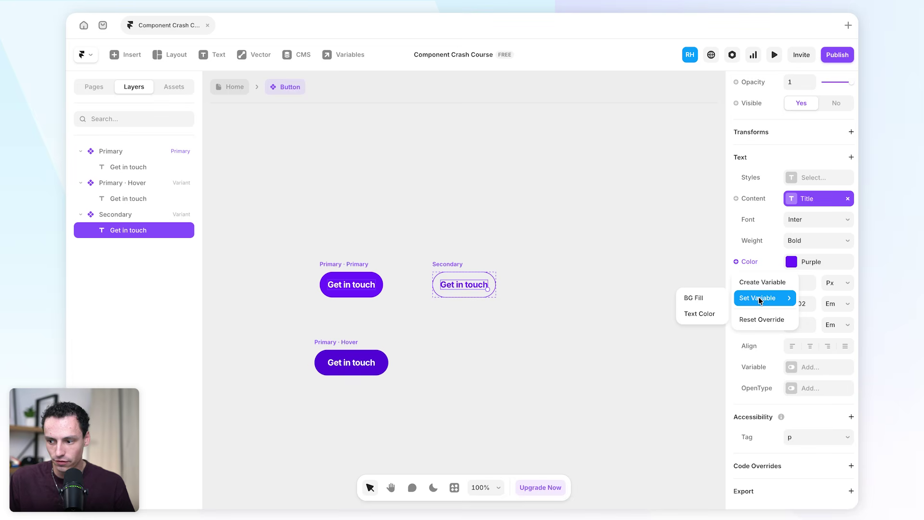
left_click(710, 312)
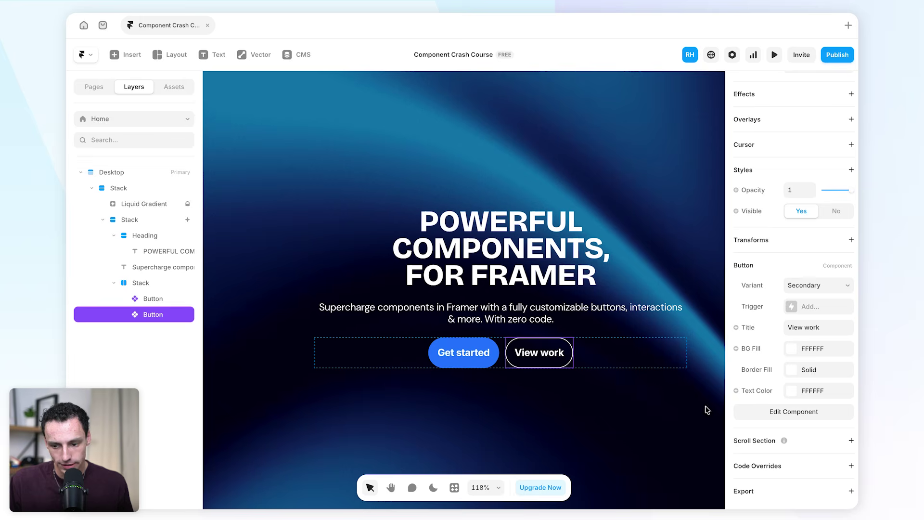
From the Home page, reopen the Button component and add a Hover variant to the Secondary variant.
left_click(567, 402)
scroll(564, 403, "down", 5)
scroll(561, 406, "down", 3)
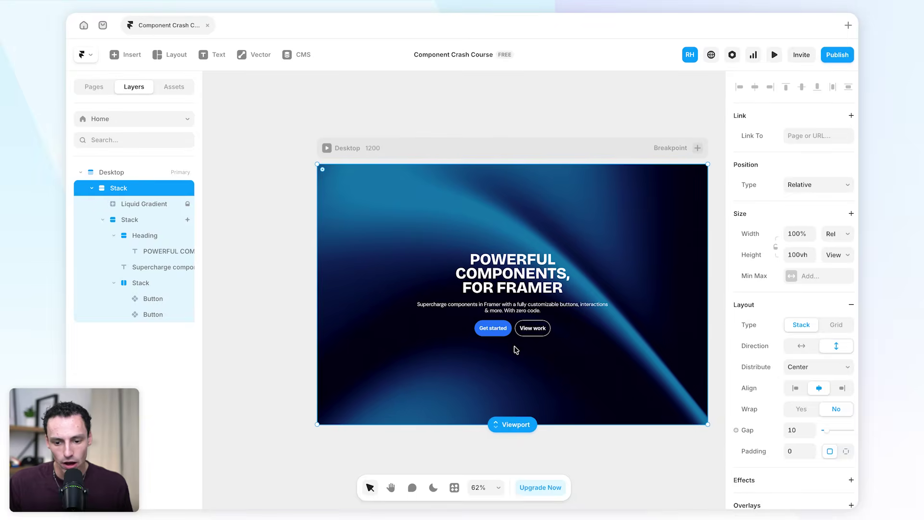
double_click(489, 331)
key("Tab")
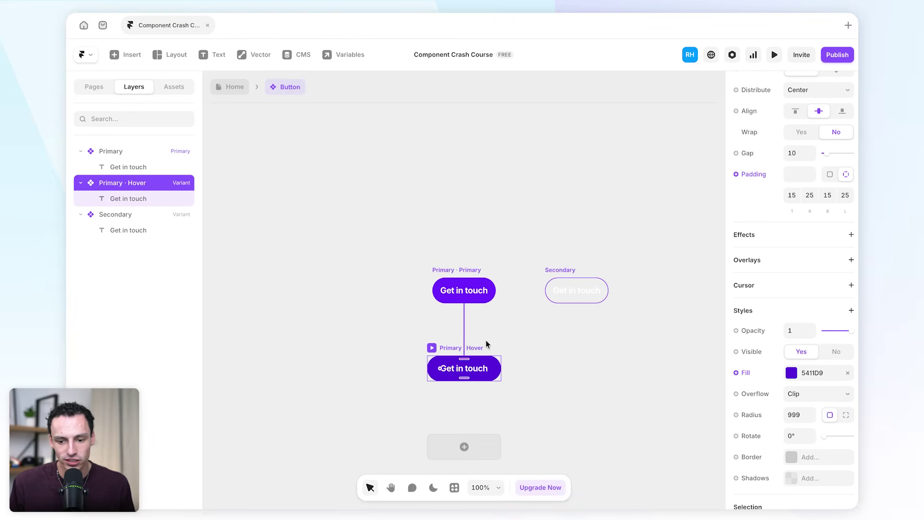
left_click(569, 270)
scroll(612, 387, "down", 2)
scroll(602, 337, "up", 5)
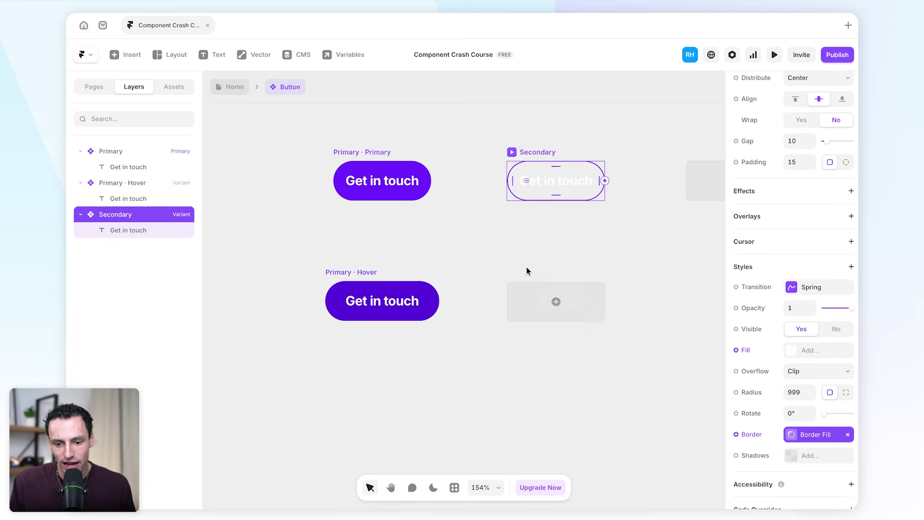
left_click(554, 301)
left_click(564, 308)
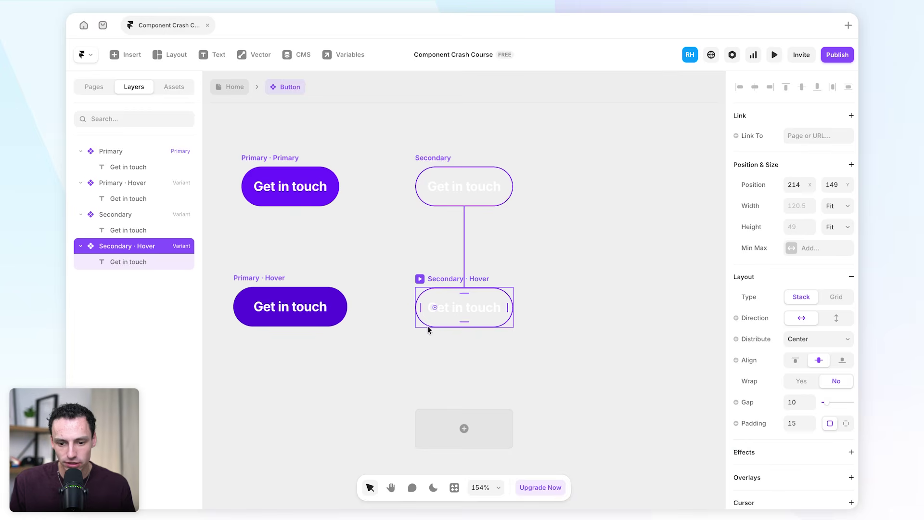
Set the Secondary Hover variant's left and right padding to 25 and preview the hover behavior of the hero buttons.
left_click(846, 423)
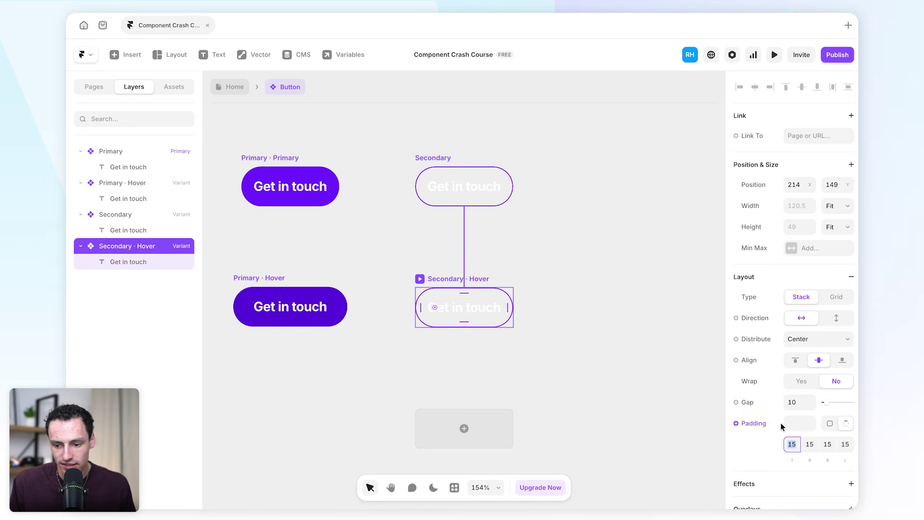
left_click(812, 445)
type("25")
left_click(844, 445)
type("25")
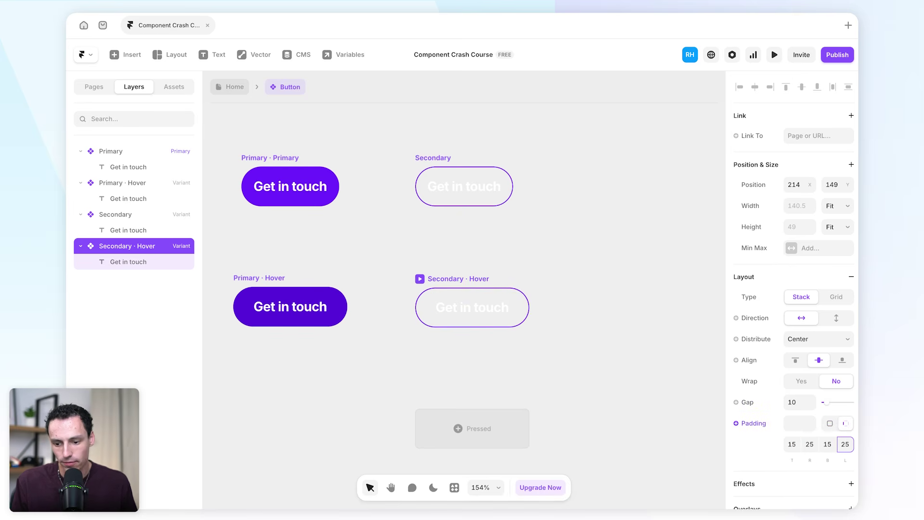
key("super+p")
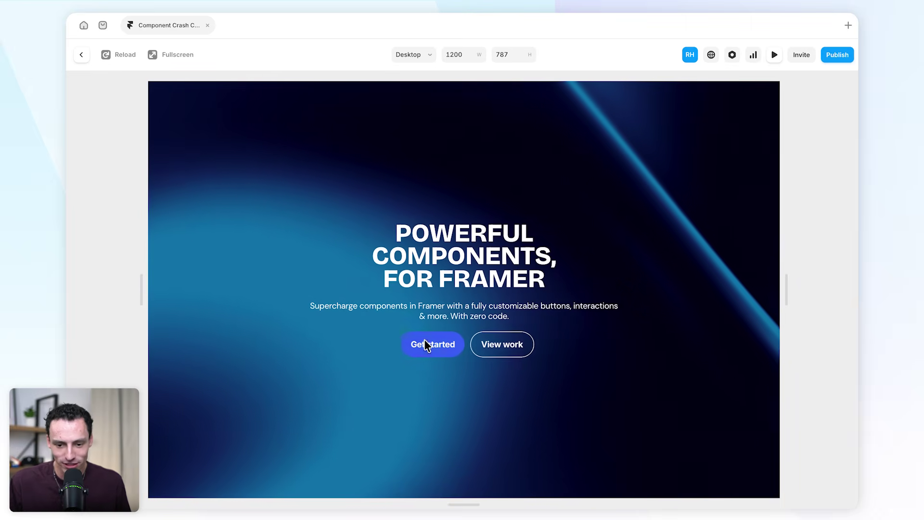
left_click(81, 55)
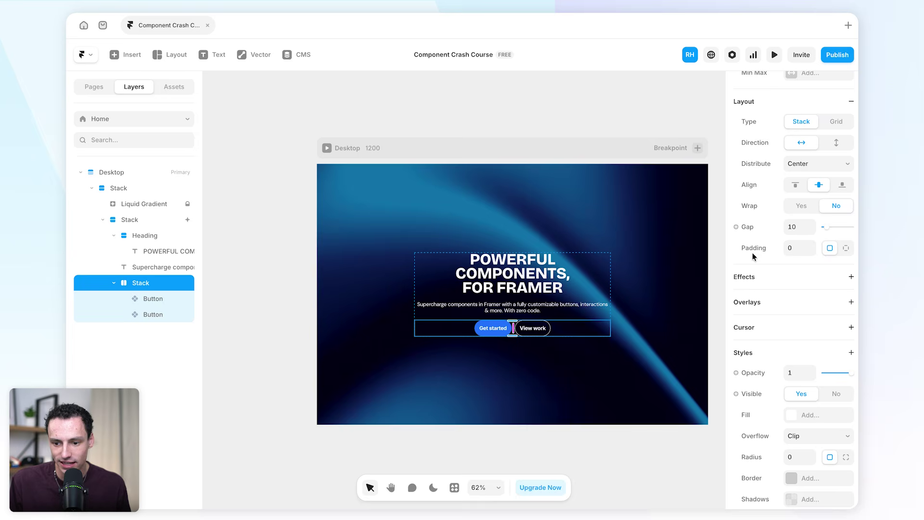
Add a Flow effect with a Spring transition to the stack holding the two hero buttons and preview the page.
left_click(851, 277)
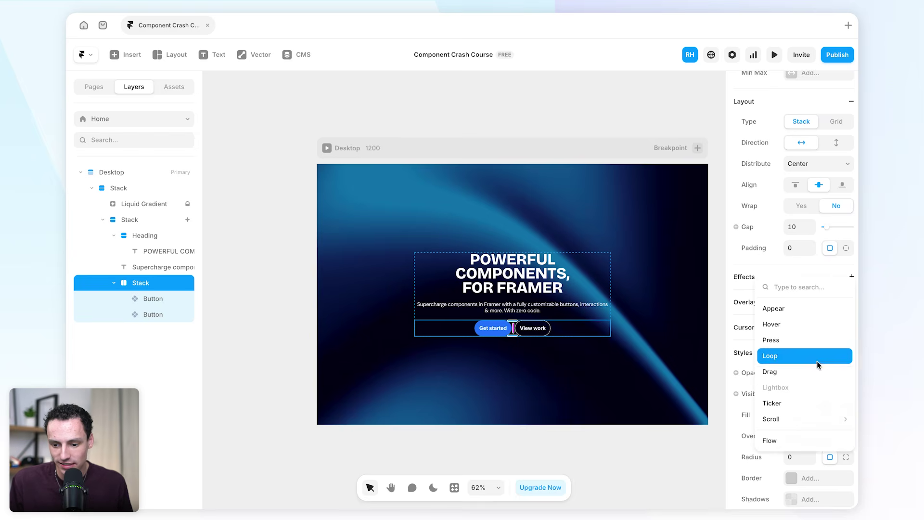
left_click(805, 440)
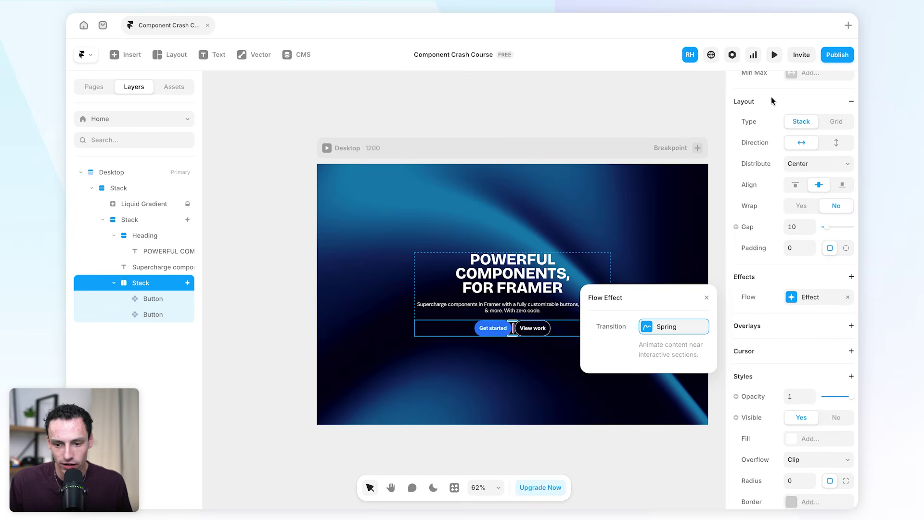
left_click(774, 56)
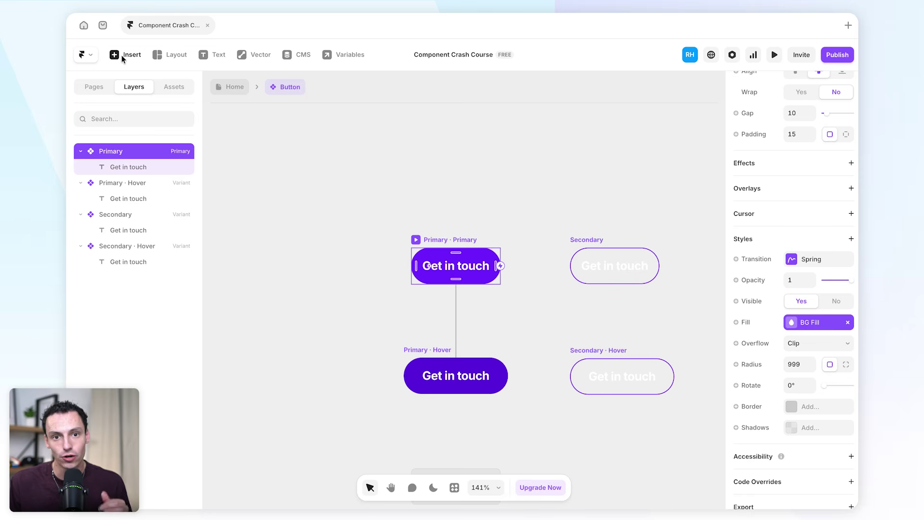
Insert an icon from the Iconic set before the label in the Button component's Primary variant.
left_click(121, 54)
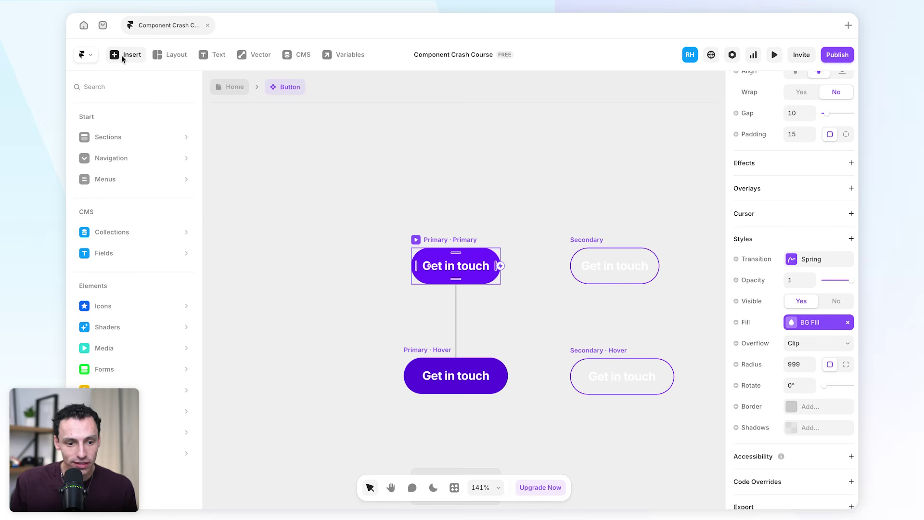
mouse_move(133, 306)
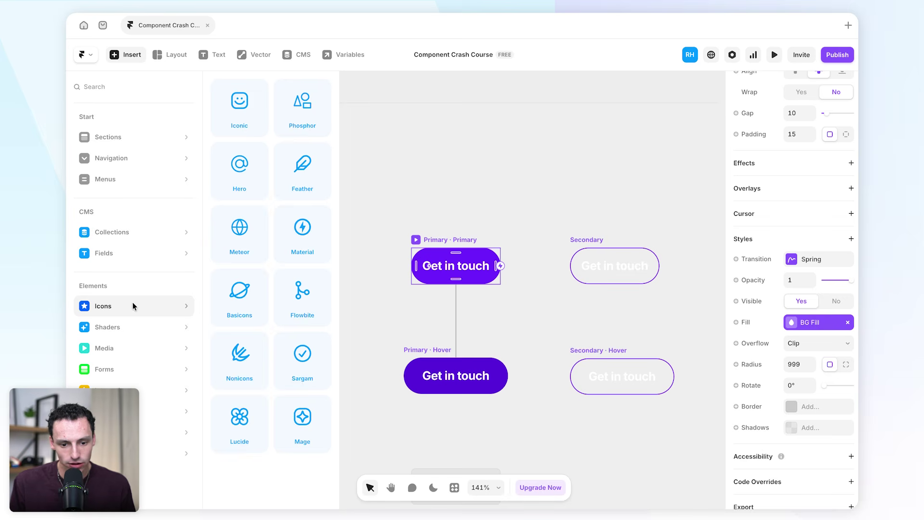
left_click_drag(254, 126, 432, 274)
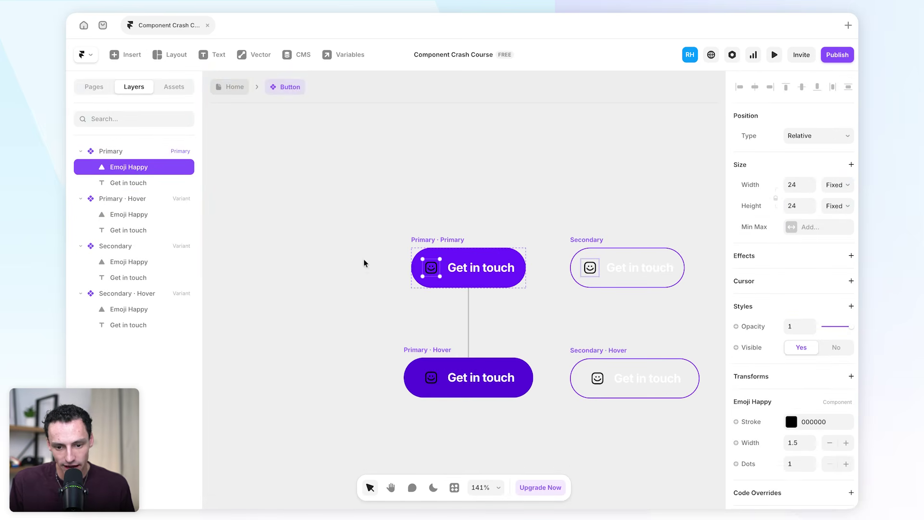
Assign the existing Text Color variable to the icon's stroke and set the Primary variant's gap to 6.
left_click(791, 443)
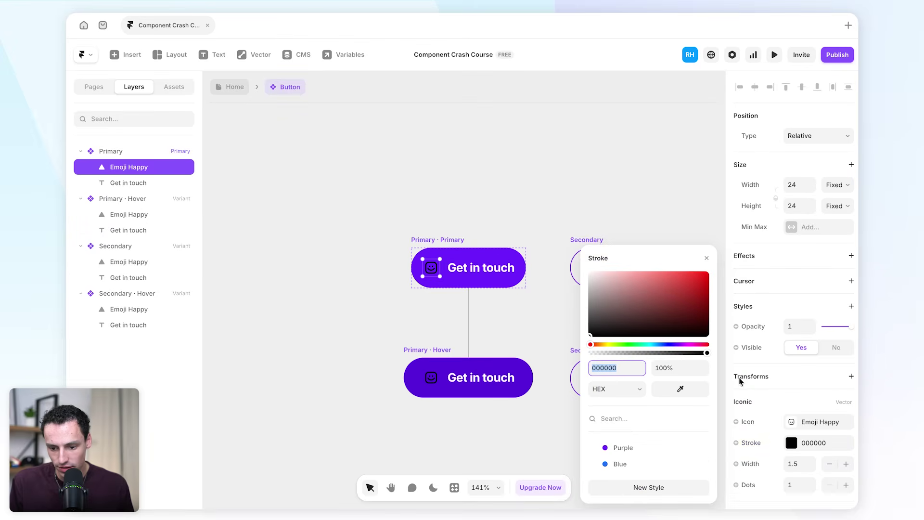
left_click(737, 443)
mouse_move(785, 419)
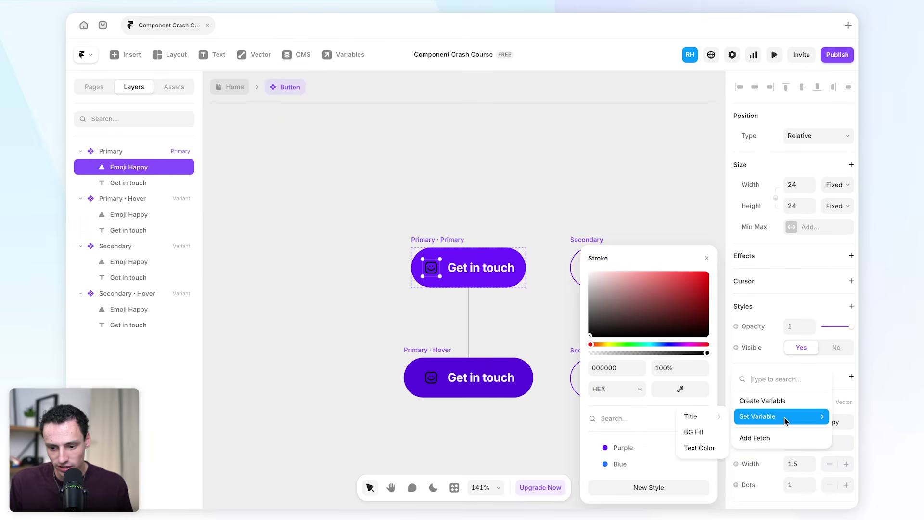
left_click(713, 447)
scroll(435, 239, "up", 5)
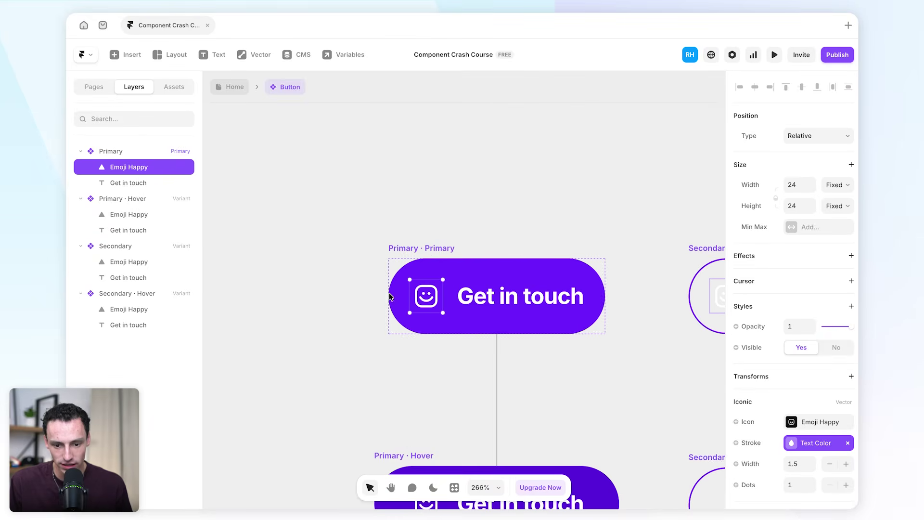
left_click(427, 250)
left_click_drag(451, 296, 446, 296)
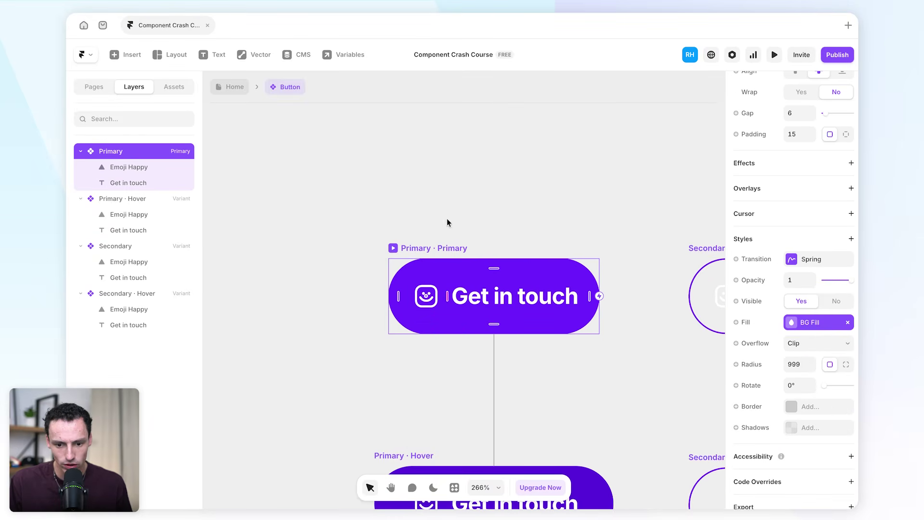
Create an Icon variable for the icon choice of the Primary variant's Emoji Happy layer.
left_click(439, 305)
scroll(803, 393, "down", 2)
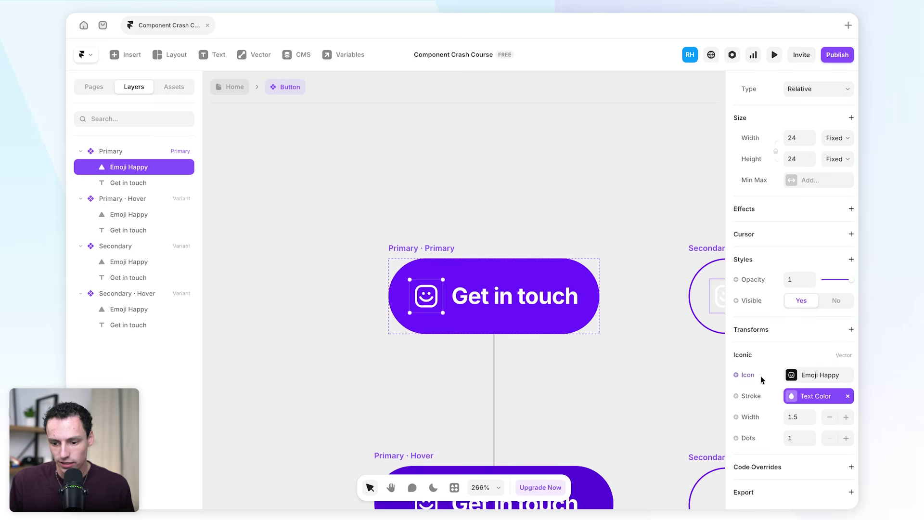
left_click(755, 395)
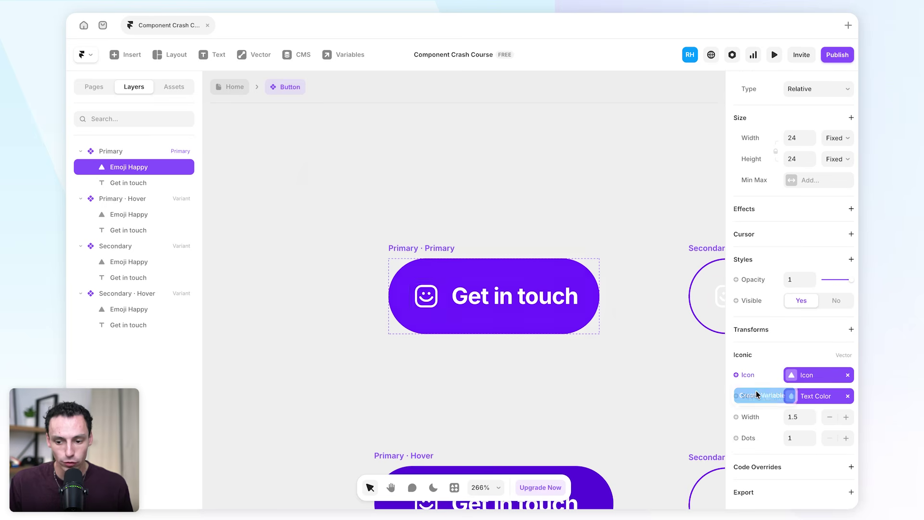
left_click(644, 232)
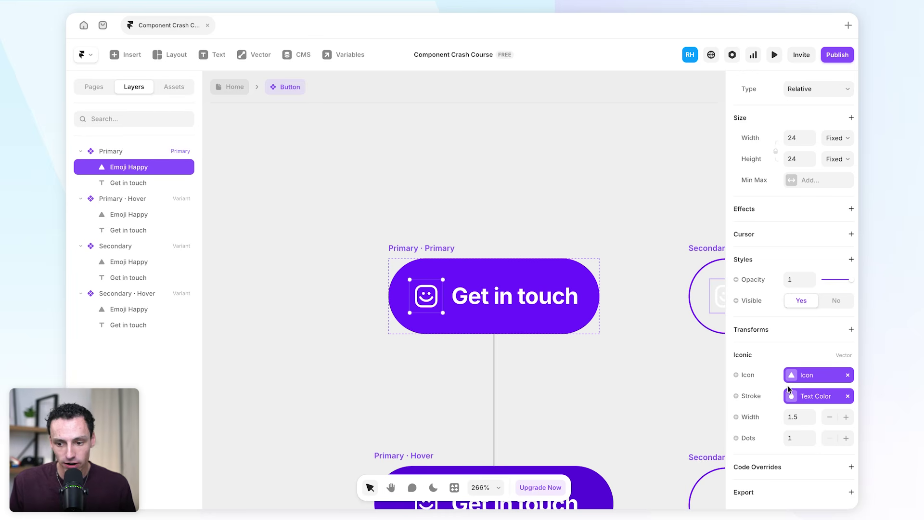
Create a variable named "Show icon?" for the icon's visibility.
left_click(742, 301)
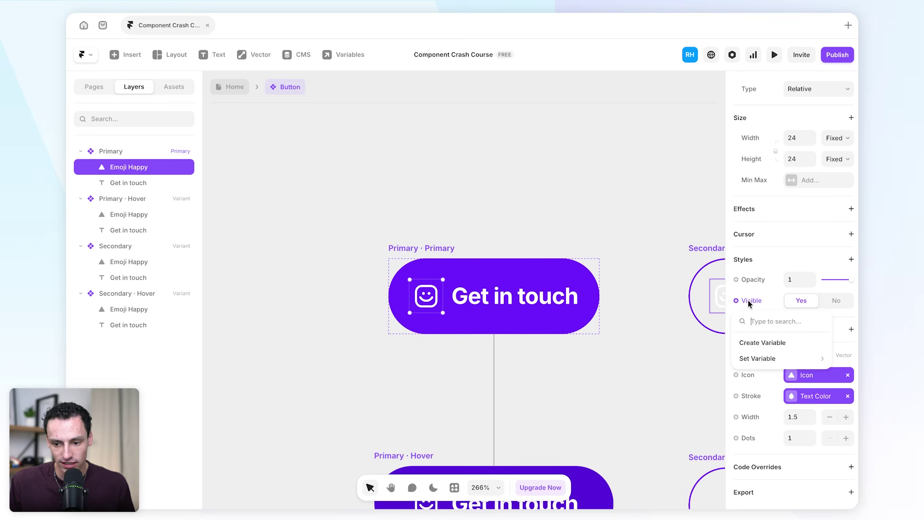
left_click(753, 342)
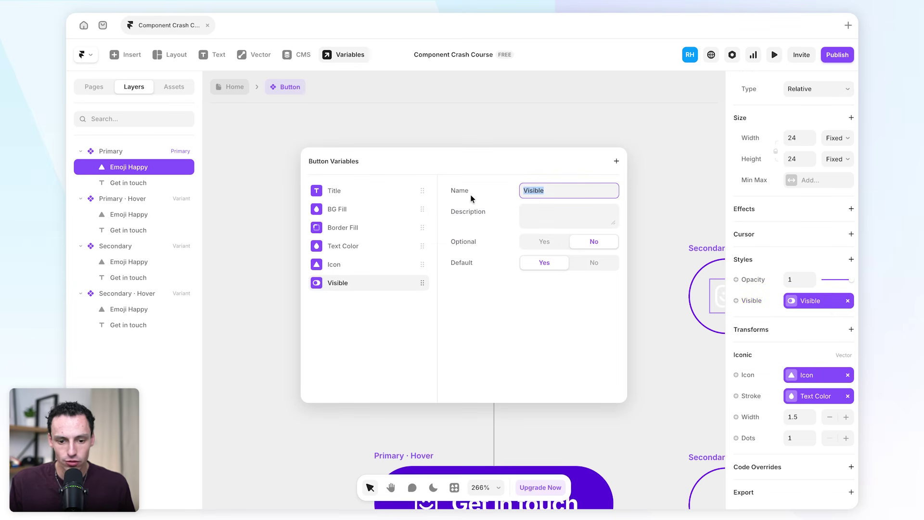
key("BackSpace")
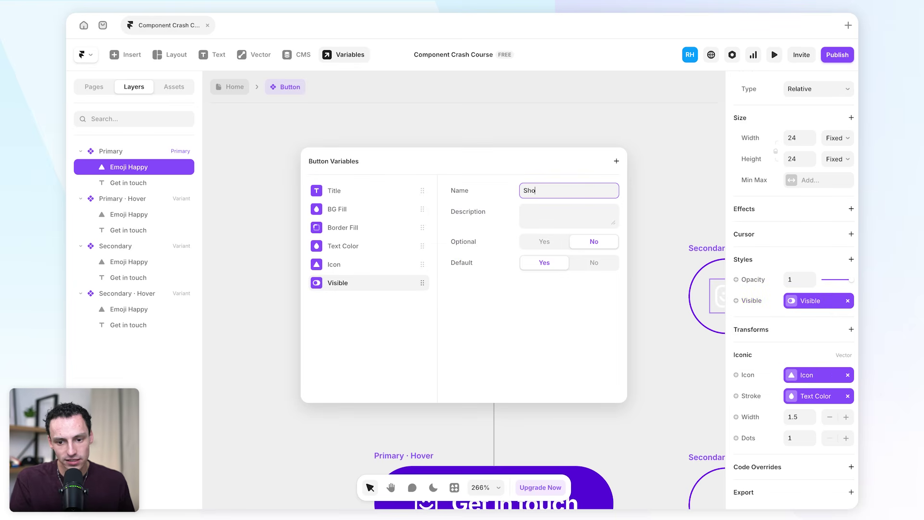
key("Return")
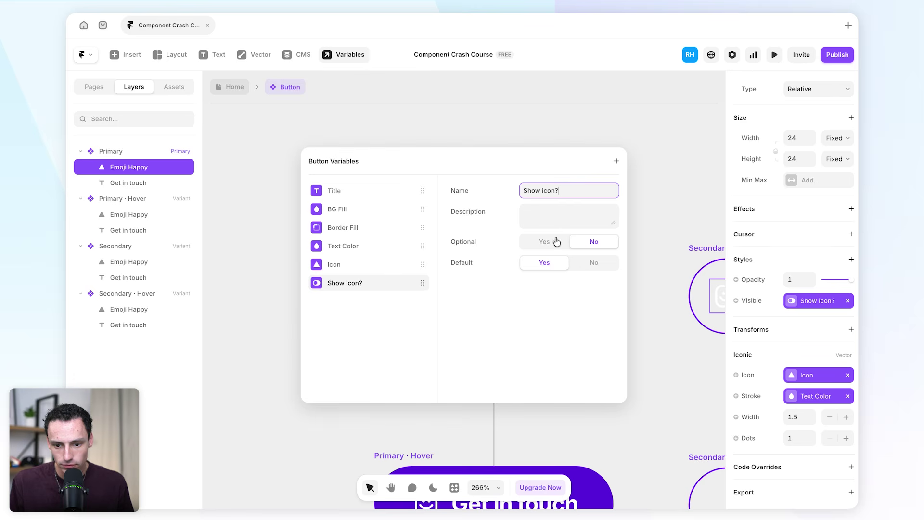
left_click(640, 269)
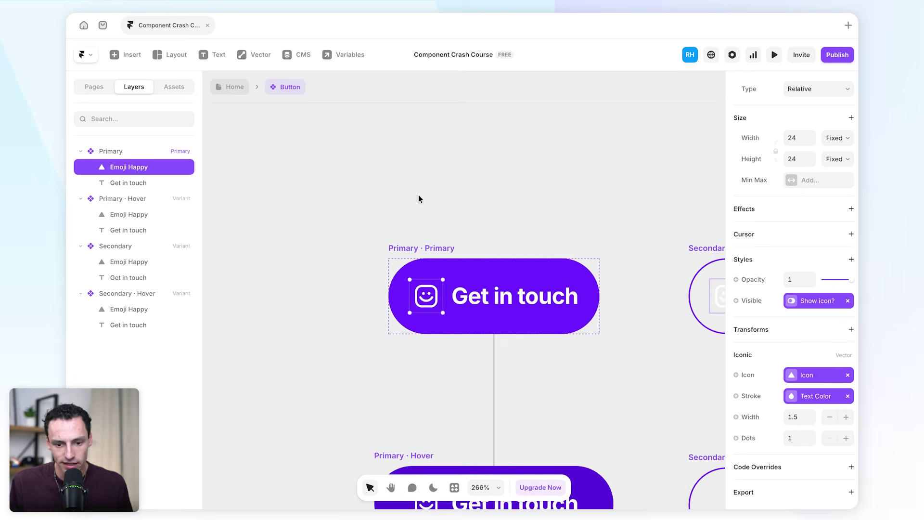
On the Home page, set "Show icon?" to No for both the Get started and View work hero buttons.
left_click(234, 89)
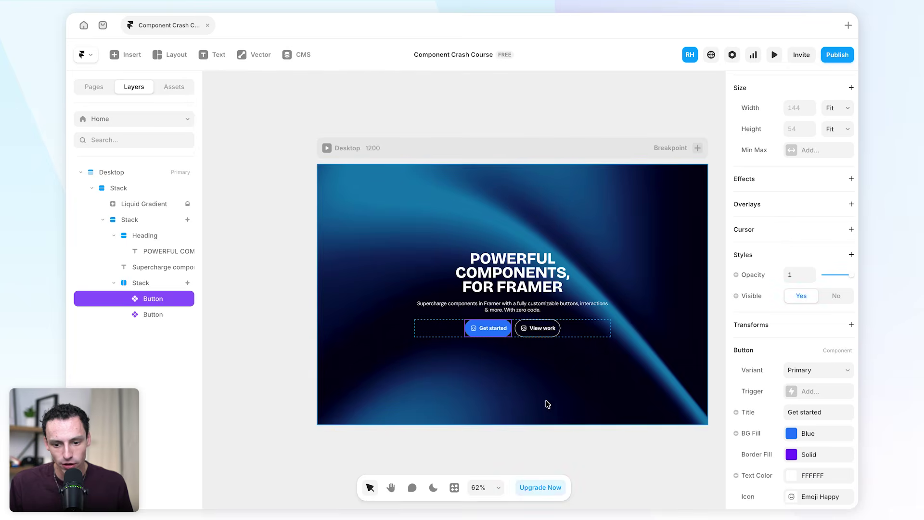
scroll(543, 343, "up", 3)
scroll(817, 402, "down", 3)
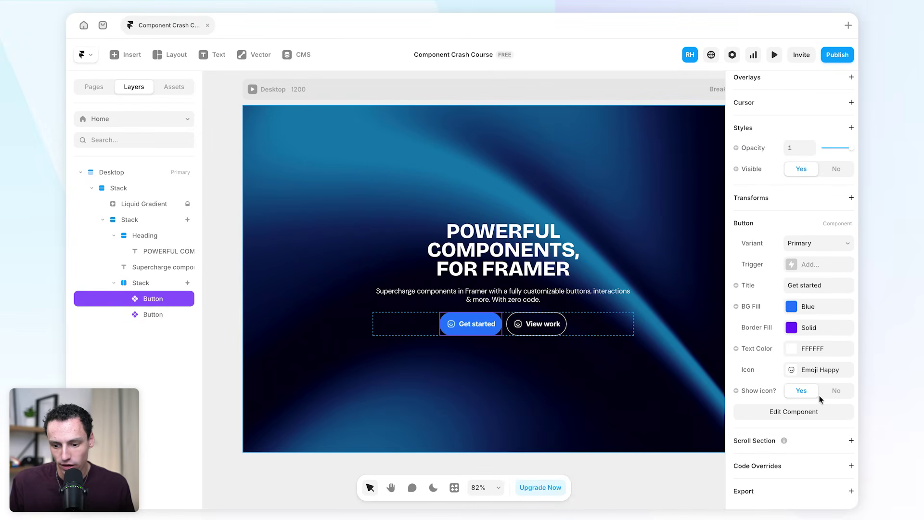
left_click(836, 391)
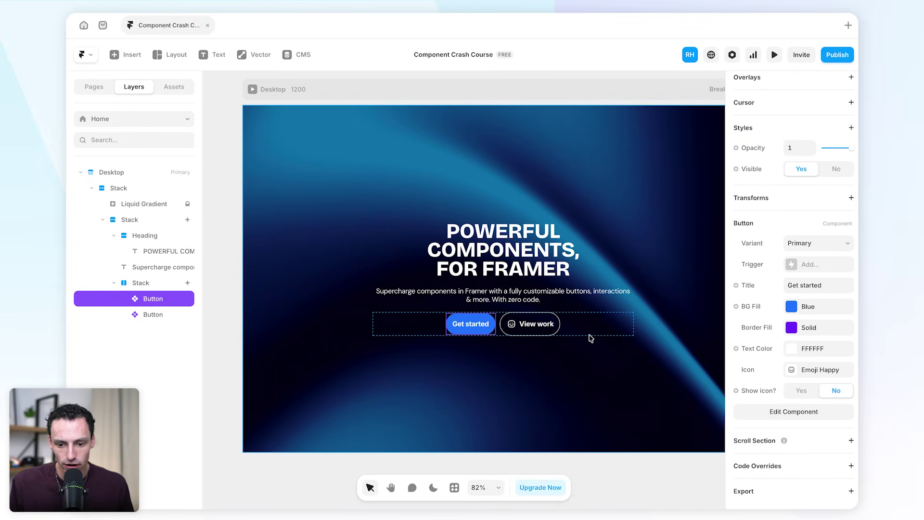
left_click(527, 327)
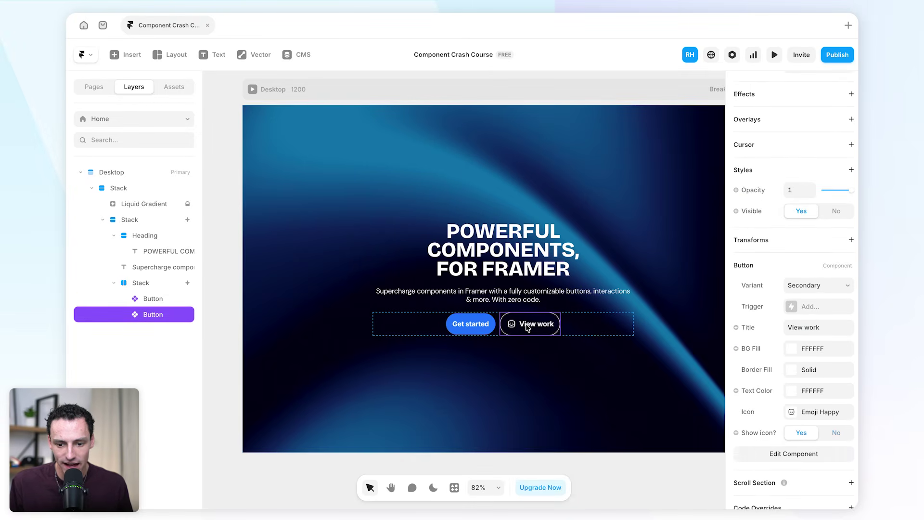
left_click(836, 433)
left_click(616, 263)
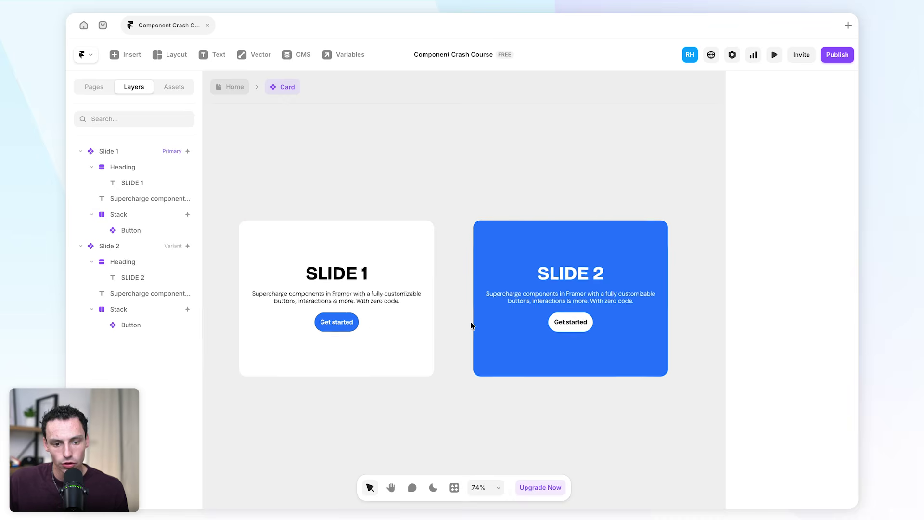
Examine the Card component's Slide 1 and Slide 2 variants and the settings of their Get started buttons.
left_click(285, 220)
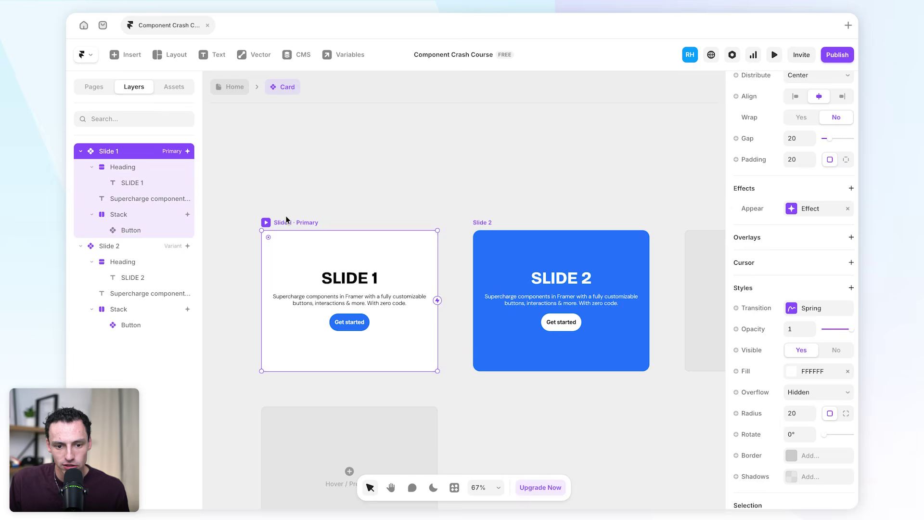
left_click(496, 221)
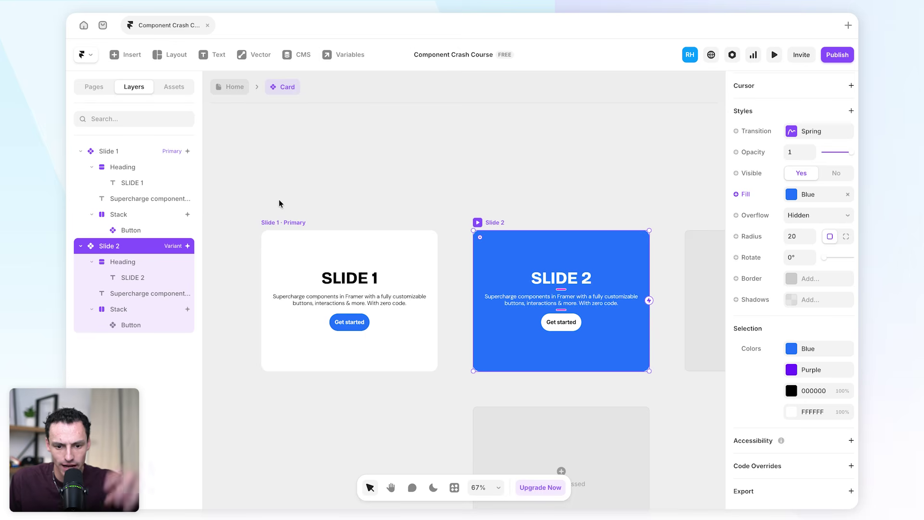
scroll(337, 328, "up", 2)
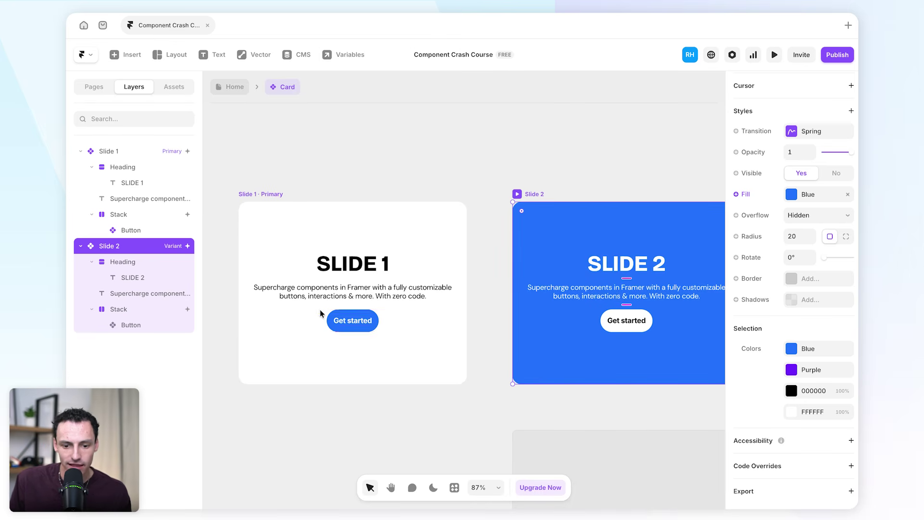
left_click(367, 324)
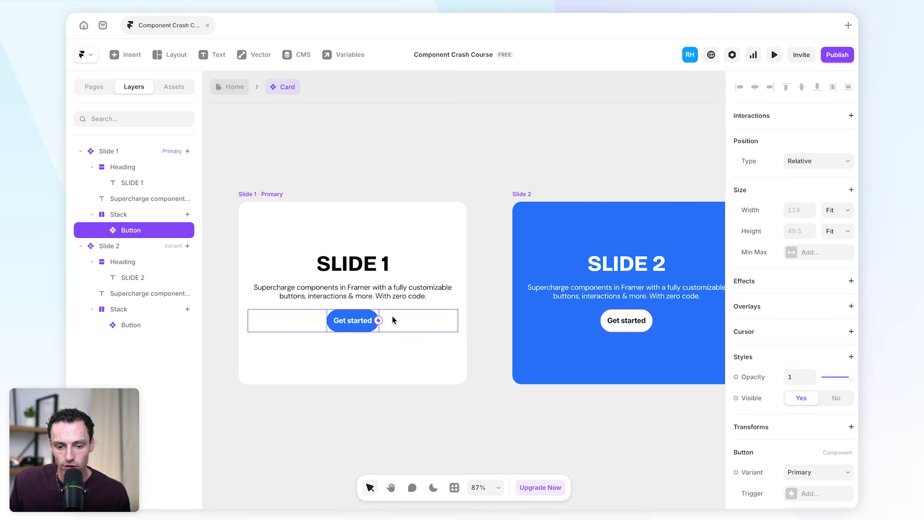
left_click(640, 324)
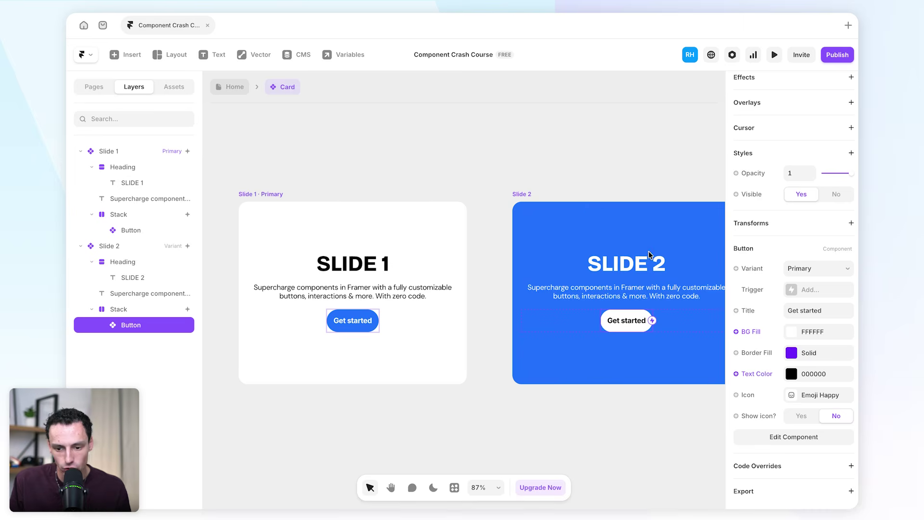
left_click(497, 294)
Add a click transition to Slide 1's Get started button that sets the variant to Slide 2.
left_click(353, 320)
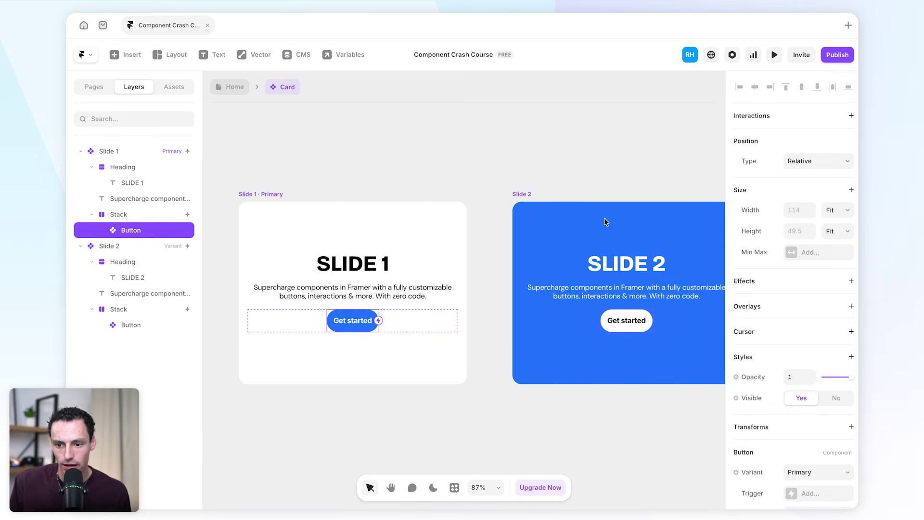
left_click(850, 116)
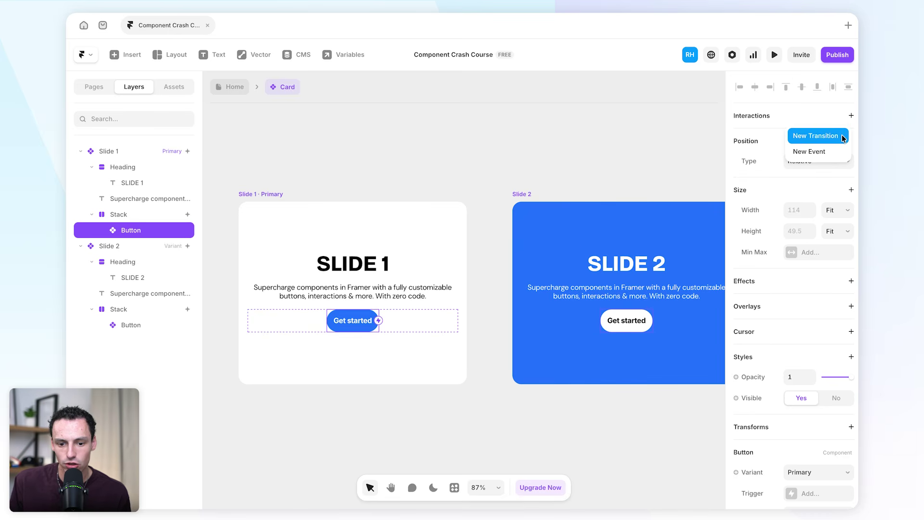
left_click(841, 135)
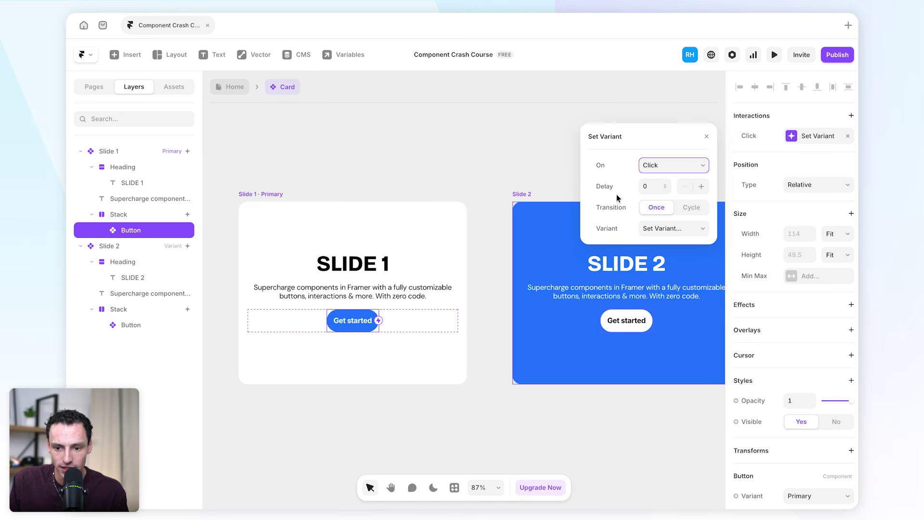
left_click(663, 229)
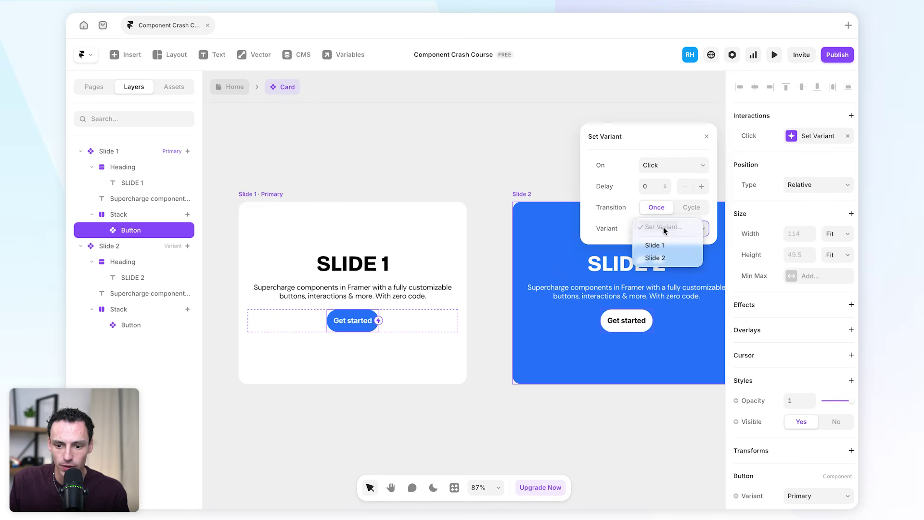
left_click(674, 258)
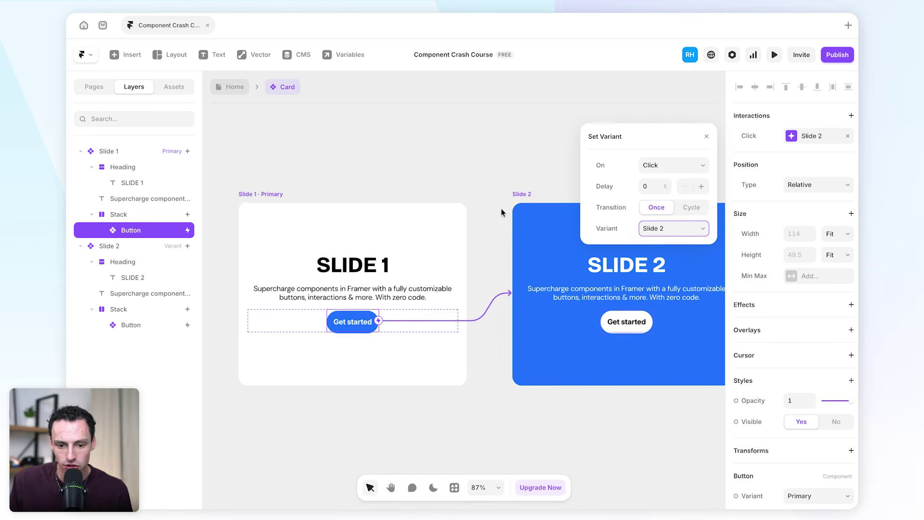
Preview the card from Slide 1, test its Get started button, and return to the Card component canvas.
left_click(268, 197)
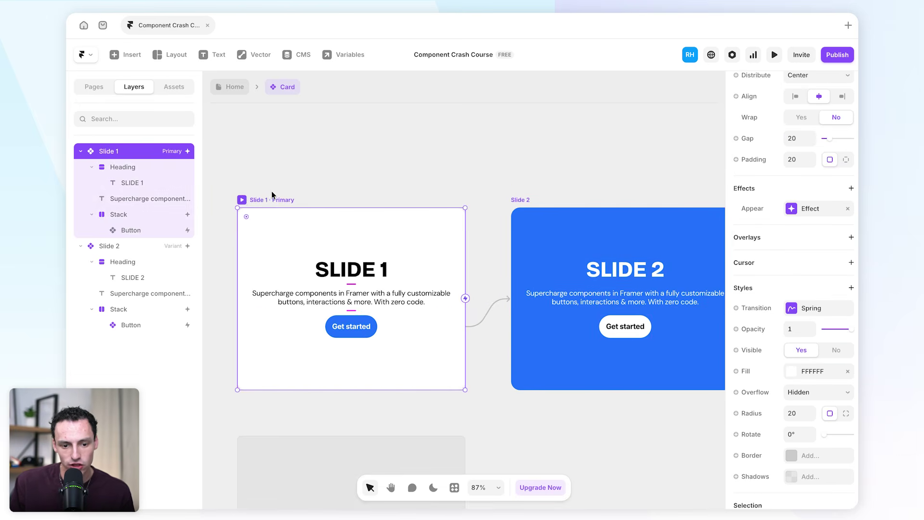
key("ctrl+p")
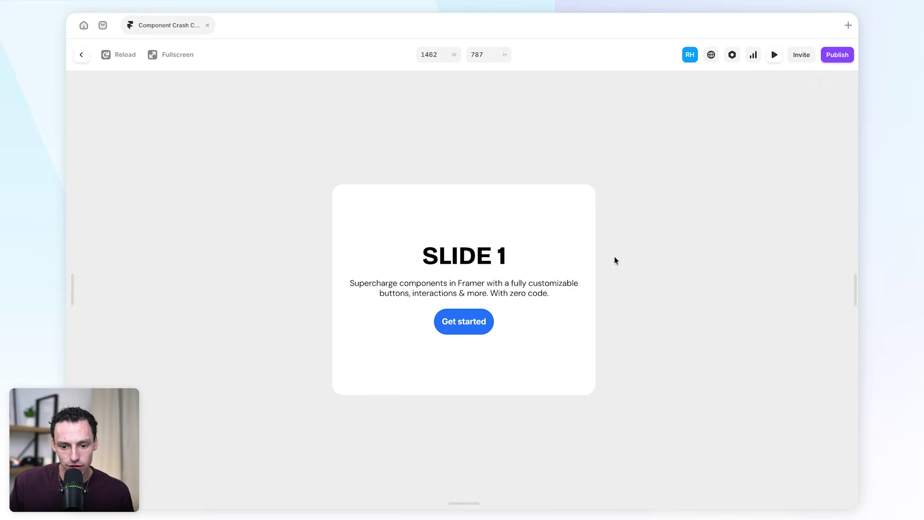
left_click(462, 327)
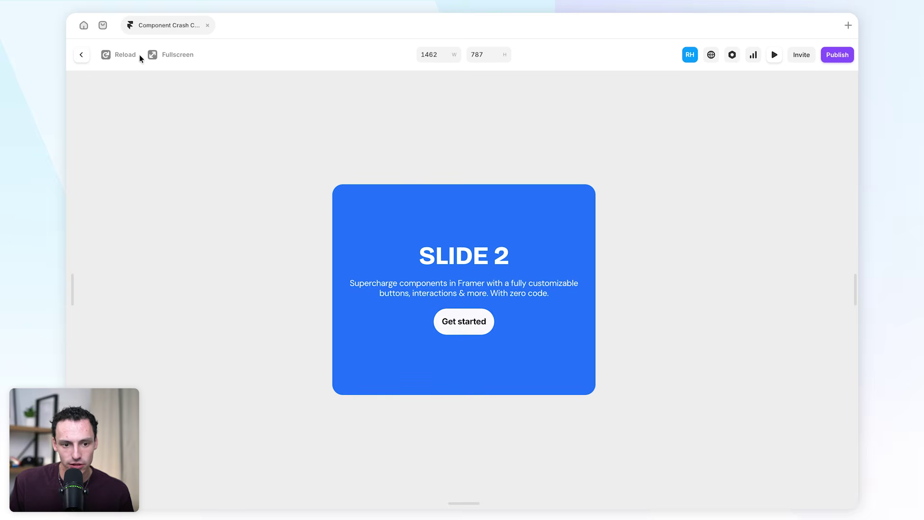
left_click(81, 54)
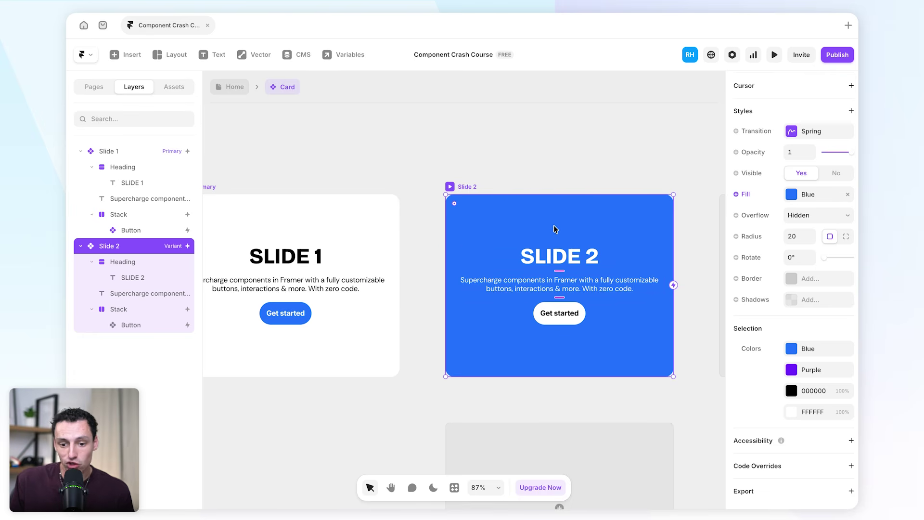
scroll(542, 240, "left", 1)
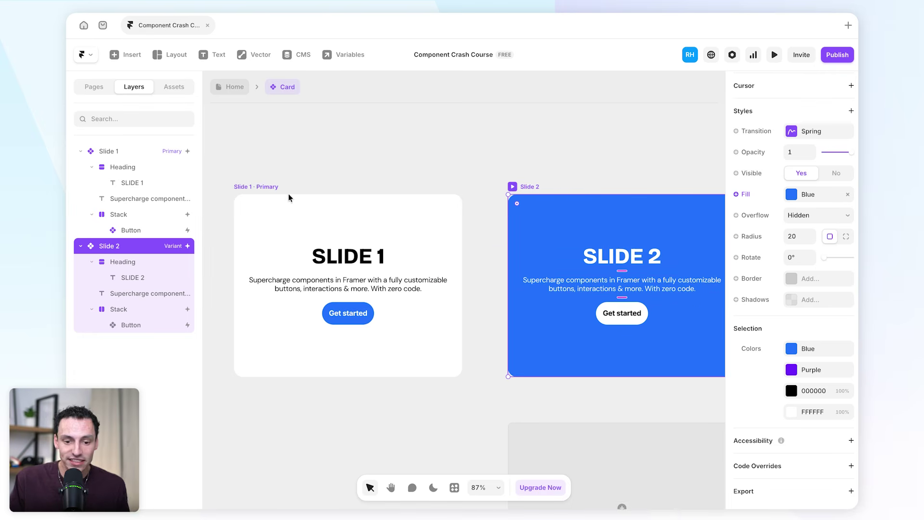
Connect the Slide 2 variant back to Slide 1 with a Mouse Leave interaction.
scroll(640, 234, "right", 1)
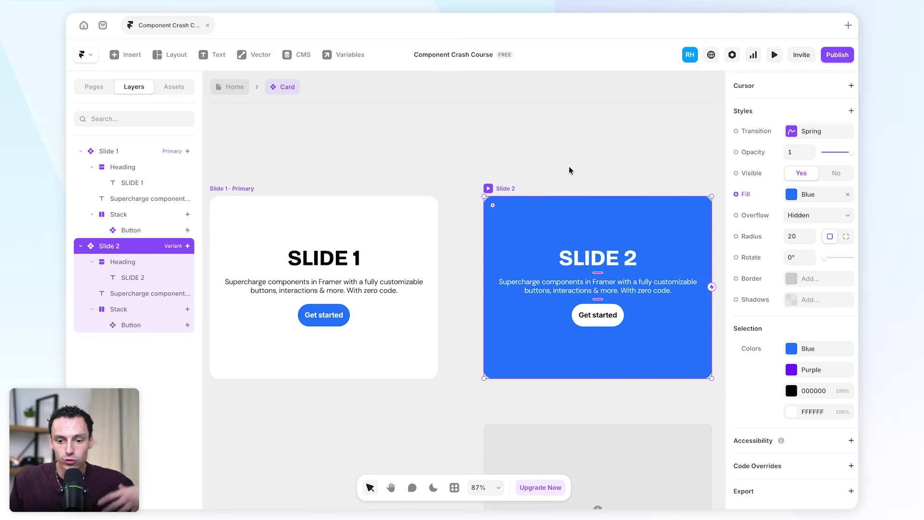
scroll(557, 245, "right", 1)
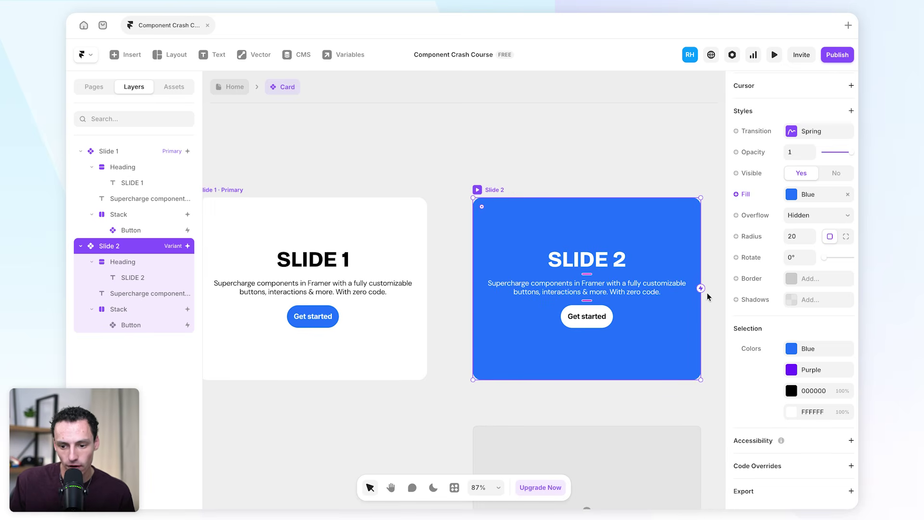
left_click_drag(702, 289, 423, 293)
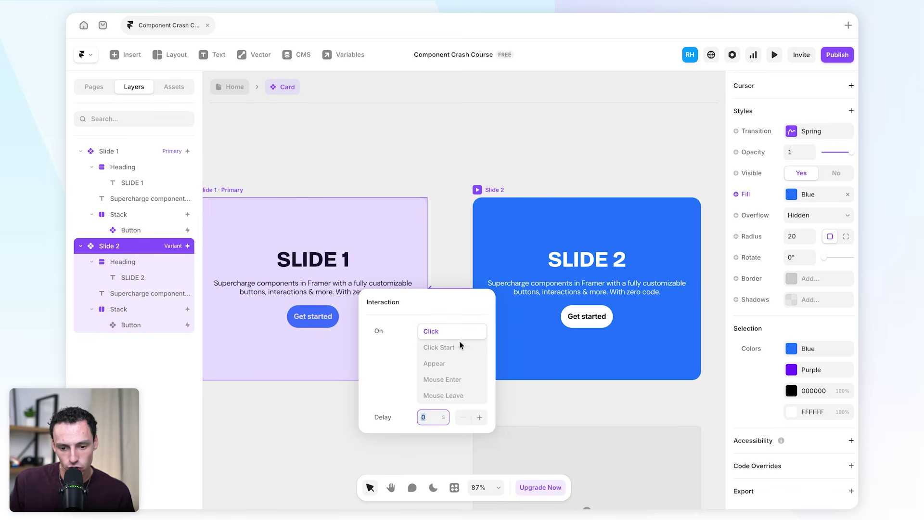
left_click(456, 379)
left_click(457, 395)
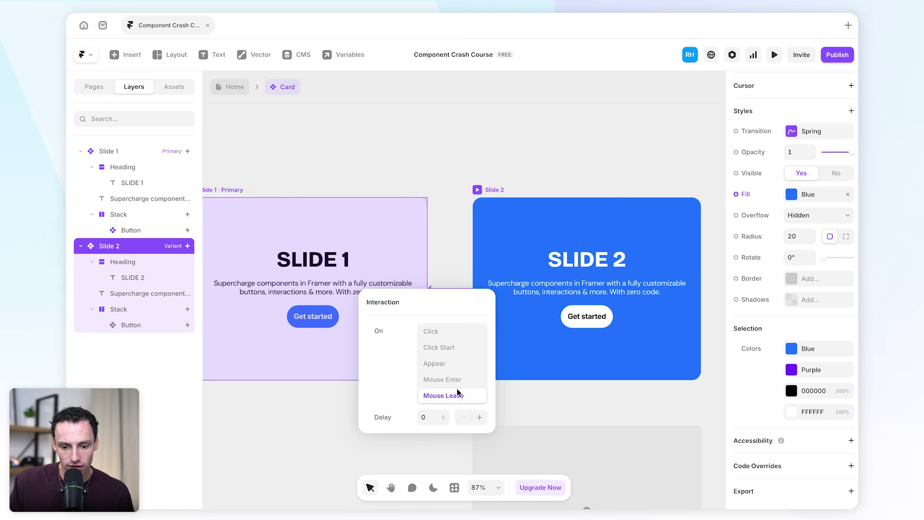
left_click(447, 252)
Preview the Card component from Slide 1 and test its Get started button.
left_click(228, 190)
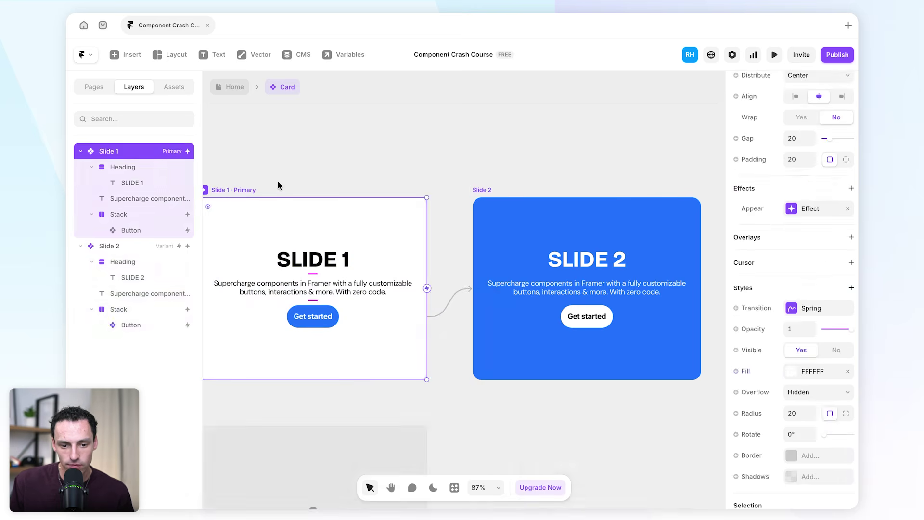
left_click(775, 54)
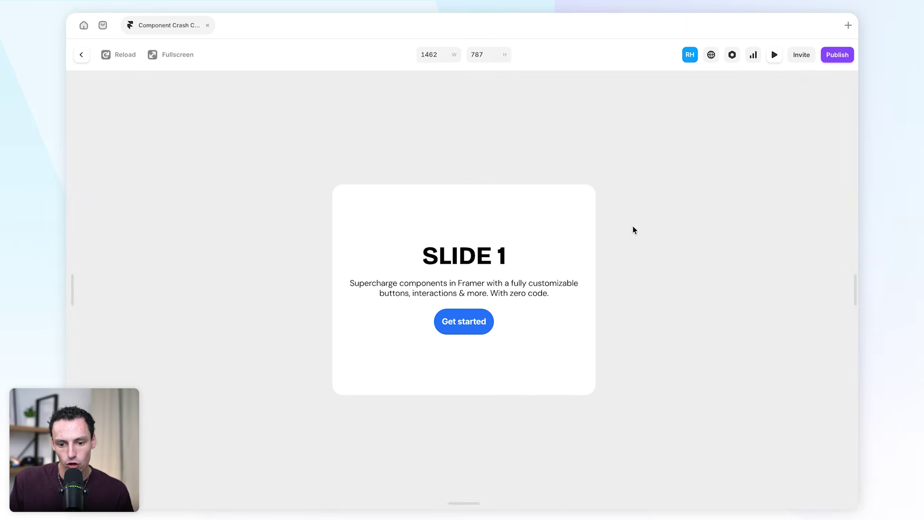
left_click(467, 324)
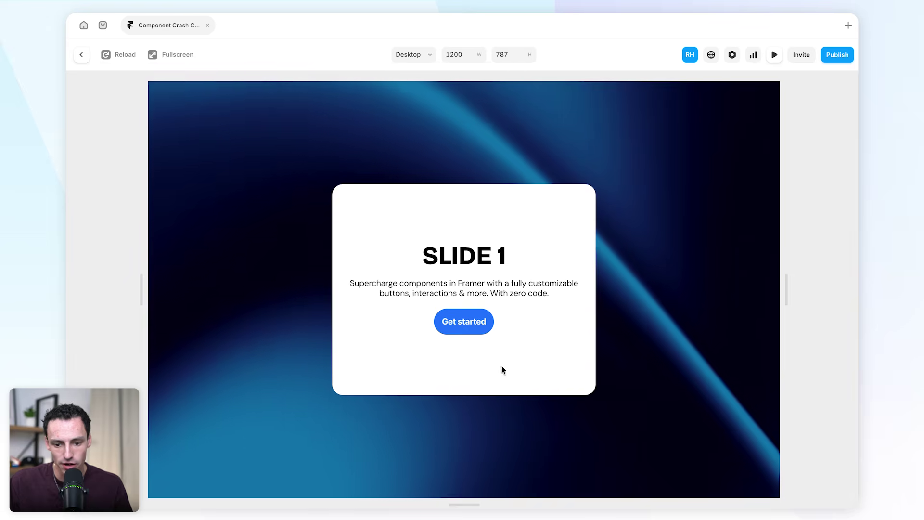
Test the card's Get started button in the Home page preview and return to the page canvas.
left_click(466, 323)
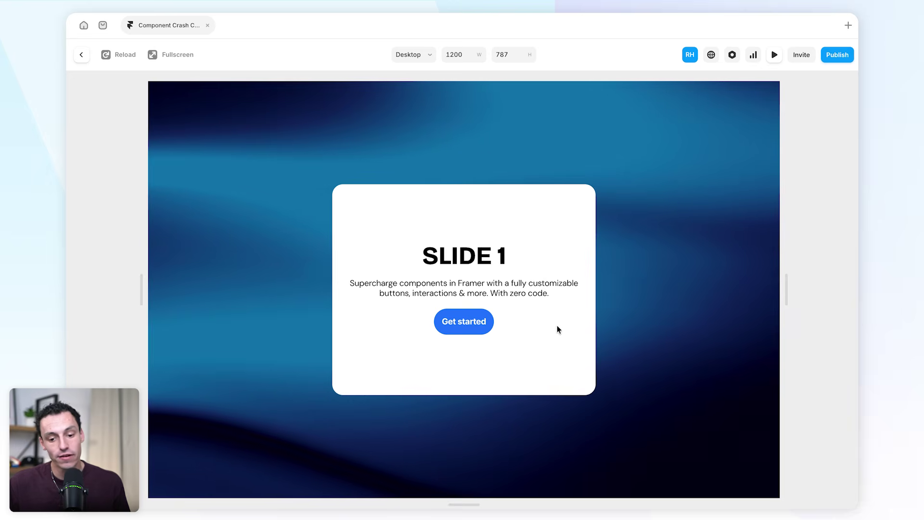
left_click(474, 320)
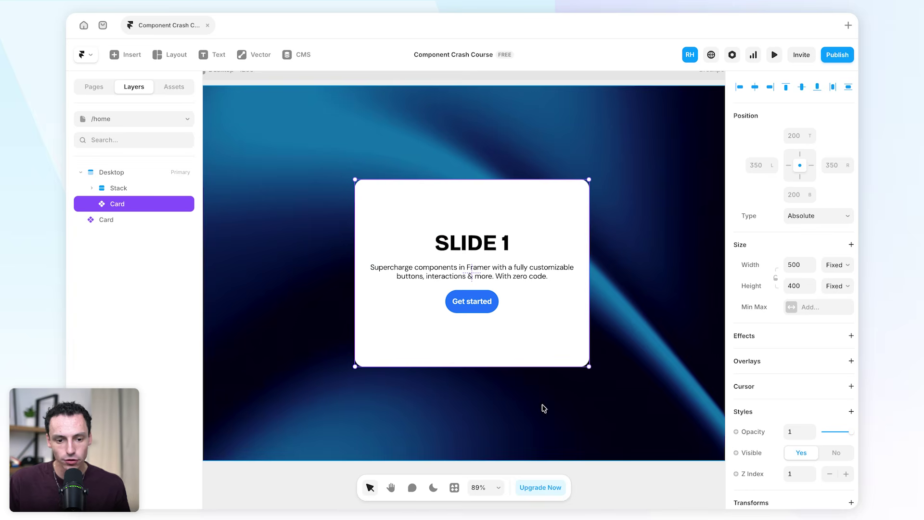
left_click(774, 56)
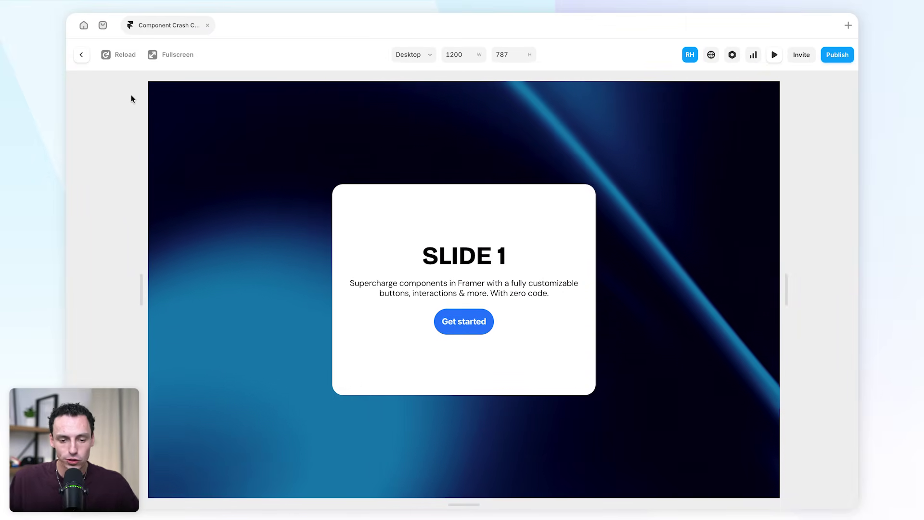
left_click(81, 55)
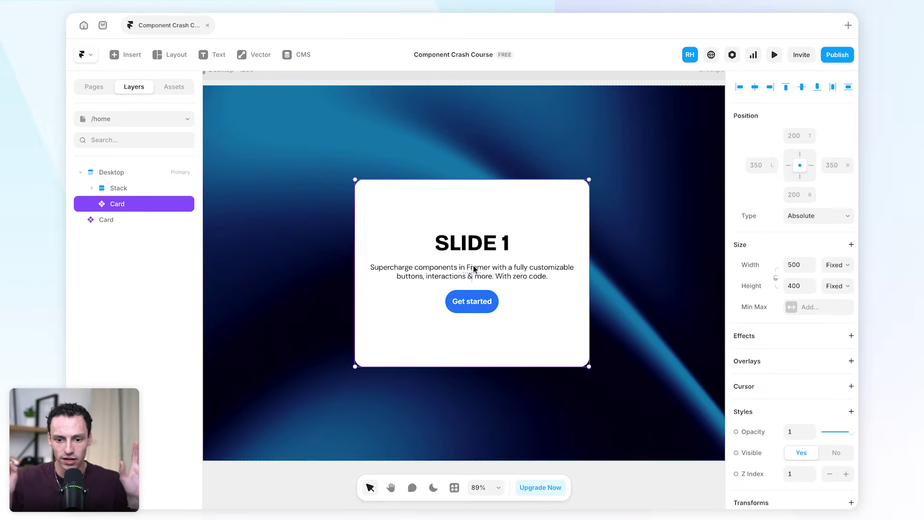
Add a new overlay to the Card on the Home page, set its Z Index to 10, and finish editing it.
left_click(850, 362)
left_click(828, 398)
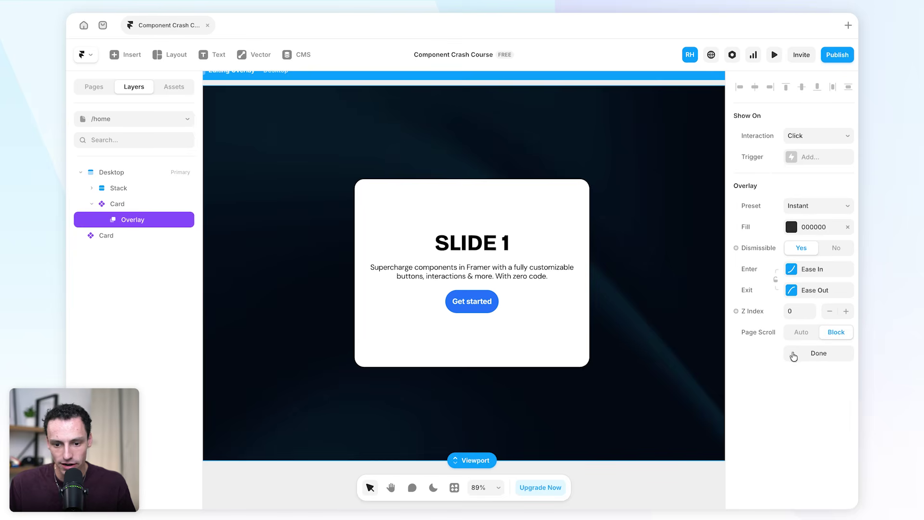
type("10")
key("shift+1")
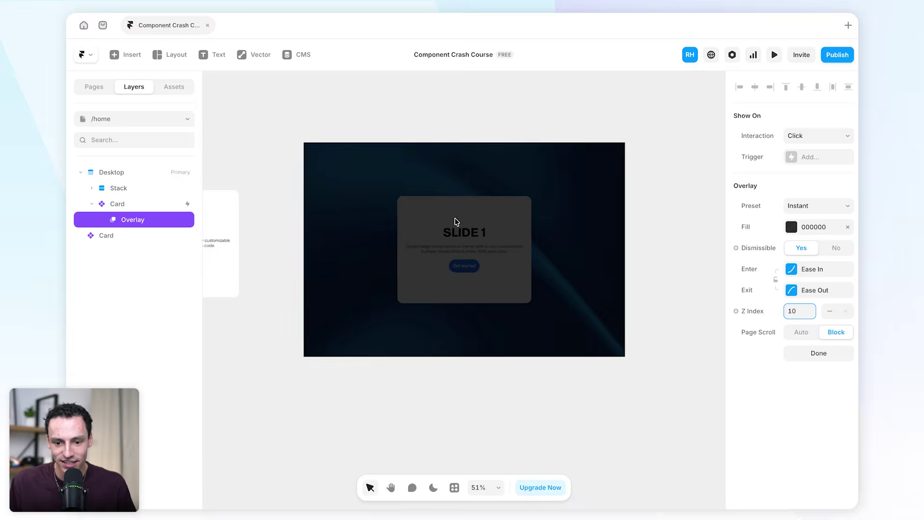
left_click(634, 121)
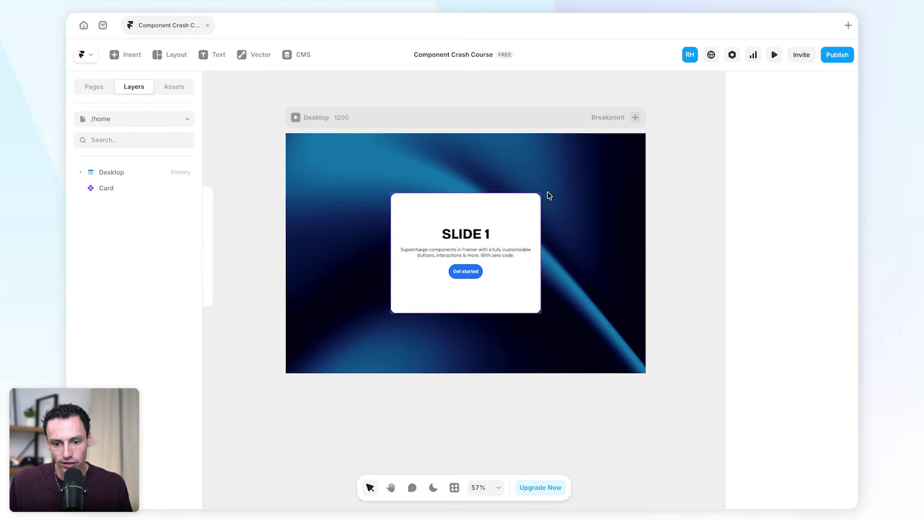
Preview the Home page, test opening and dismissing the overlay from the card and its button, and leave the preview.
left_click(775, 54)
left_click(525, 228)
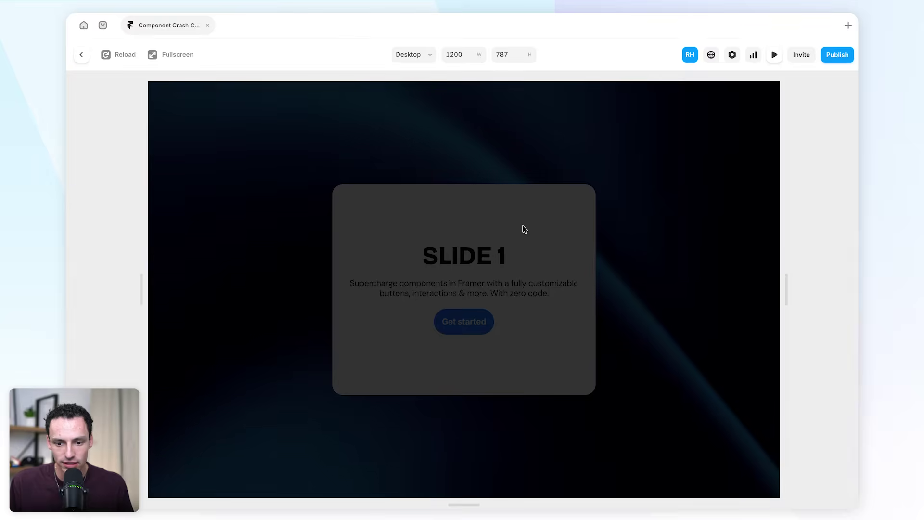
left_click(600, 240)
left_click(466, 327)
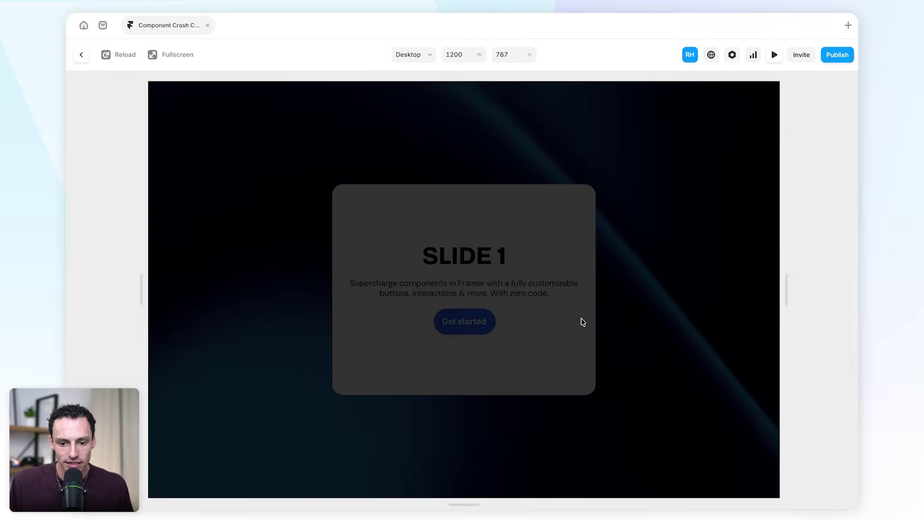
left_click(605, 309)
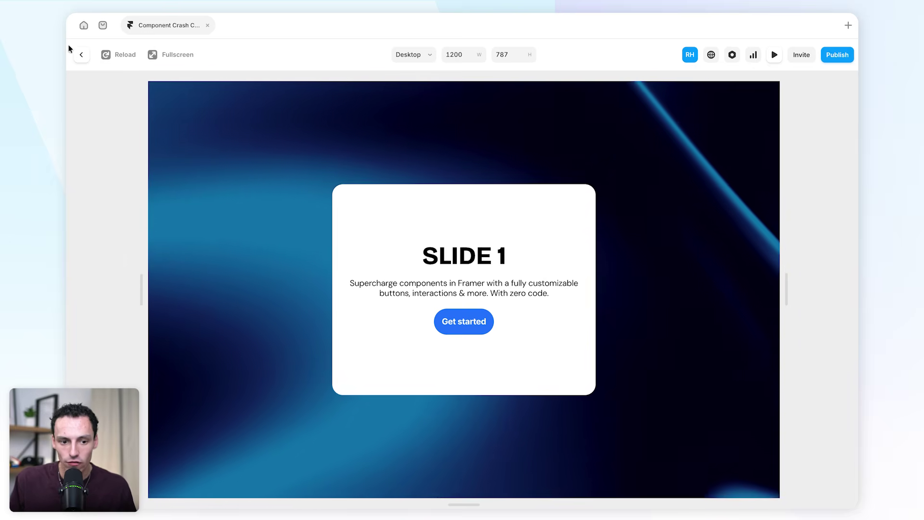
key("Escape")
In the Card component, add a new click event variable named "Overlay Control" to Slide 1's Get started button.
left_click(469, 261)
double_click(470, 262)
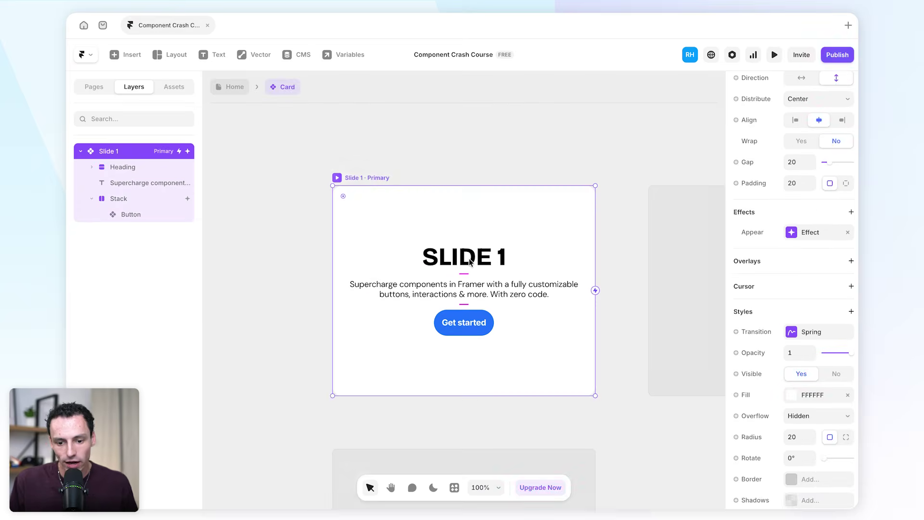
left_click(485, 323)
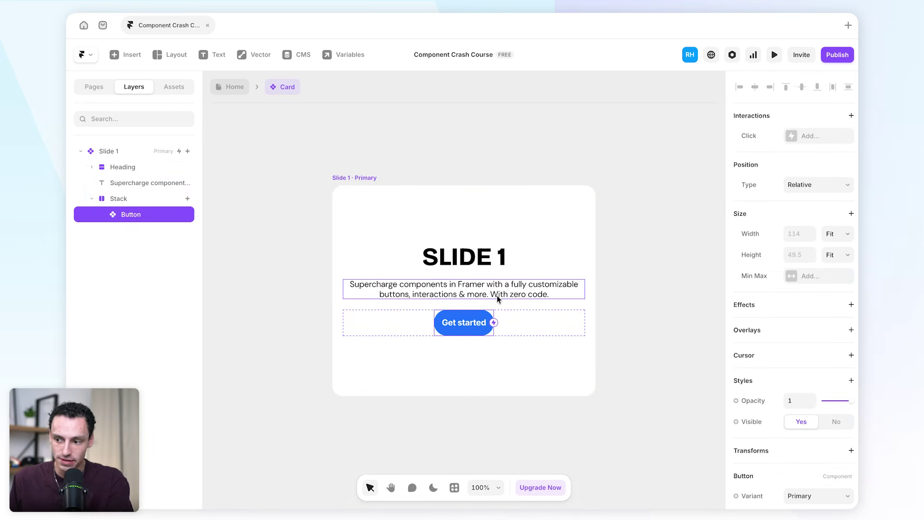
scroll(515, 287, "up", 1)
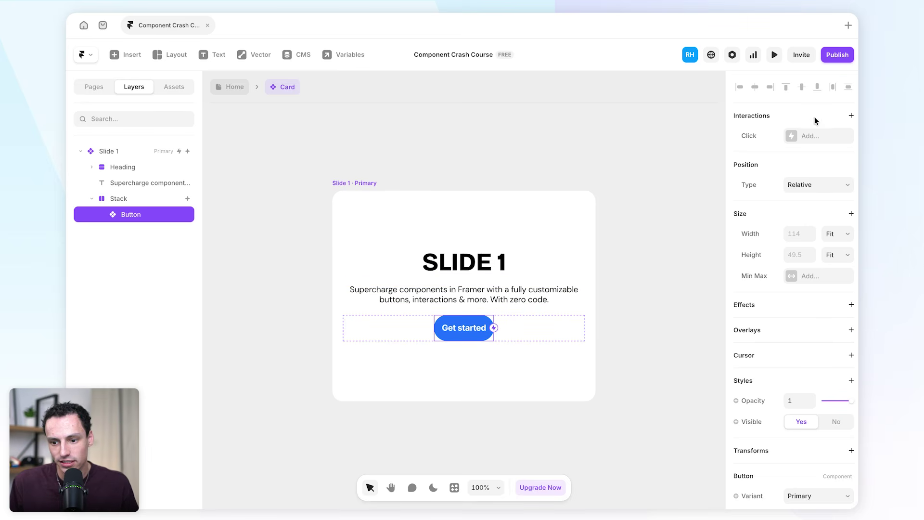
left_click(851, 116)
left_click(833, 150)
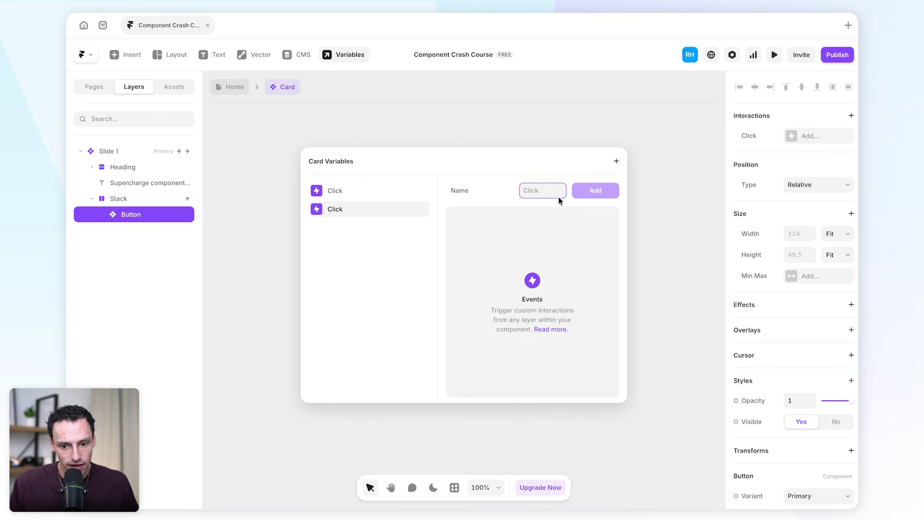
type("Overl")
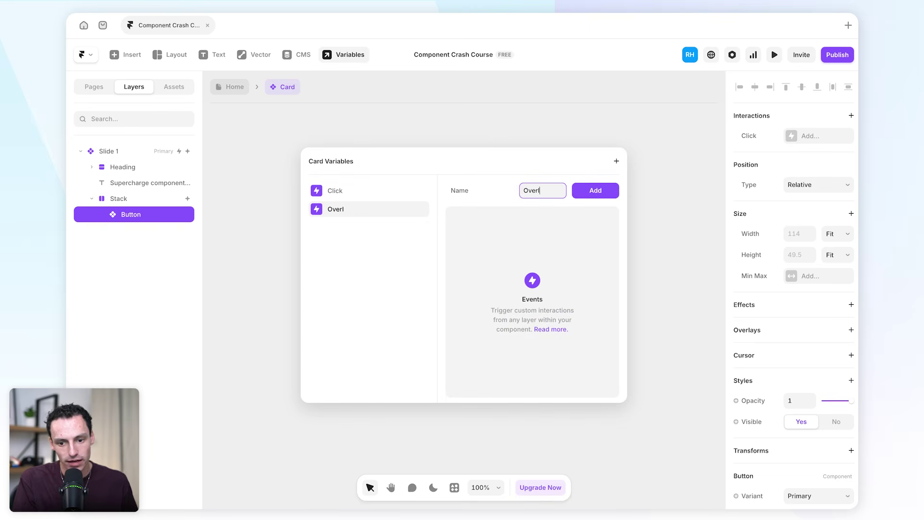
type("ay Control")
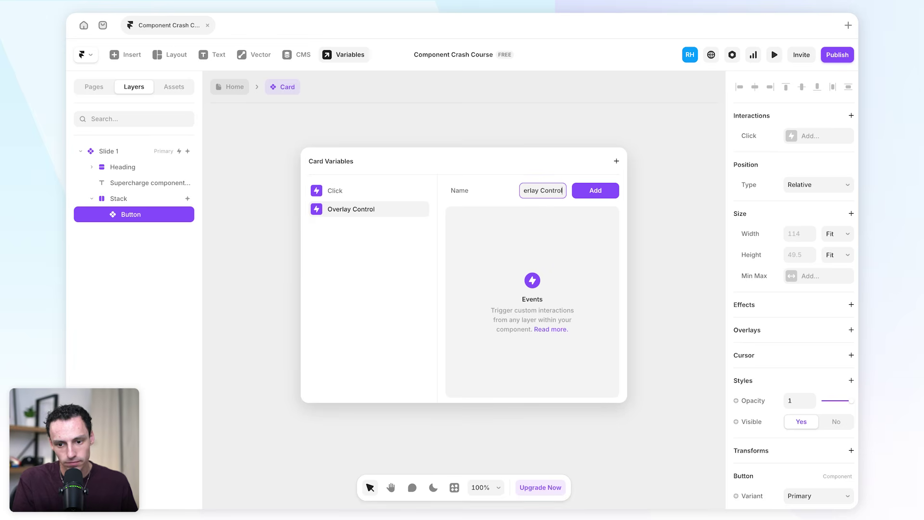
key("Return")
left_click(697, 206)
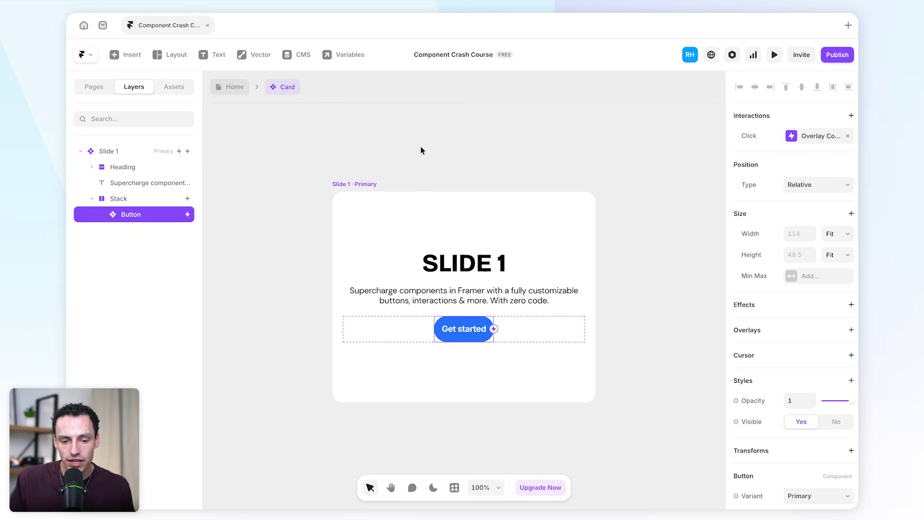
On the Home page, set the Card overlay's Show On interaction to Overlay Control and finish editing the overlay.
left_click(234, 89)
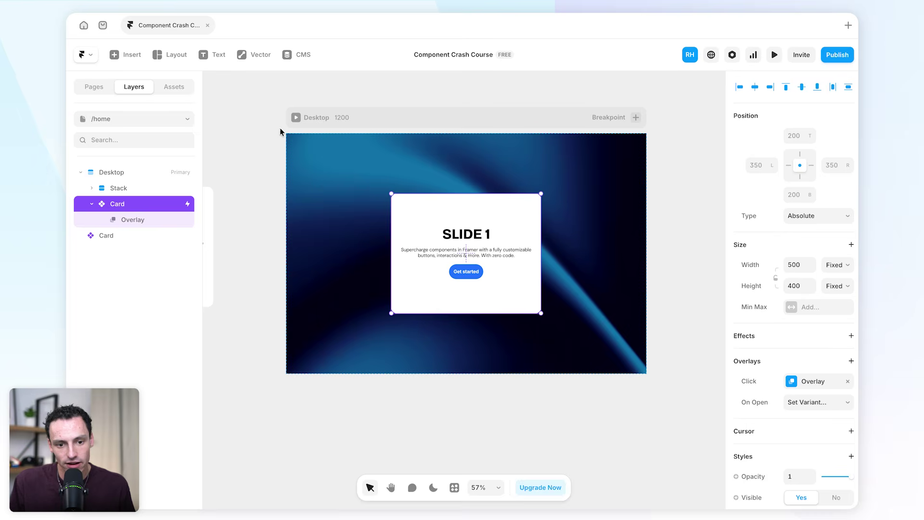
left_click(137, 221)
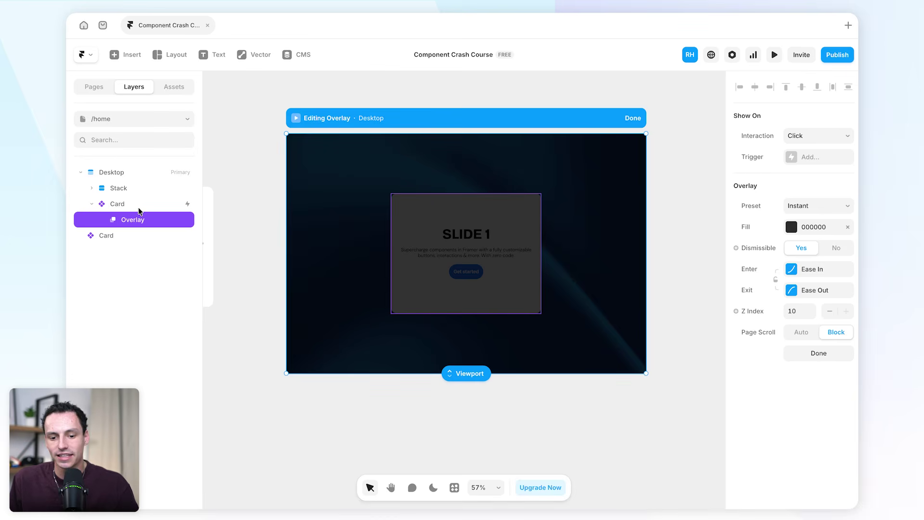
left_click(833, 135)
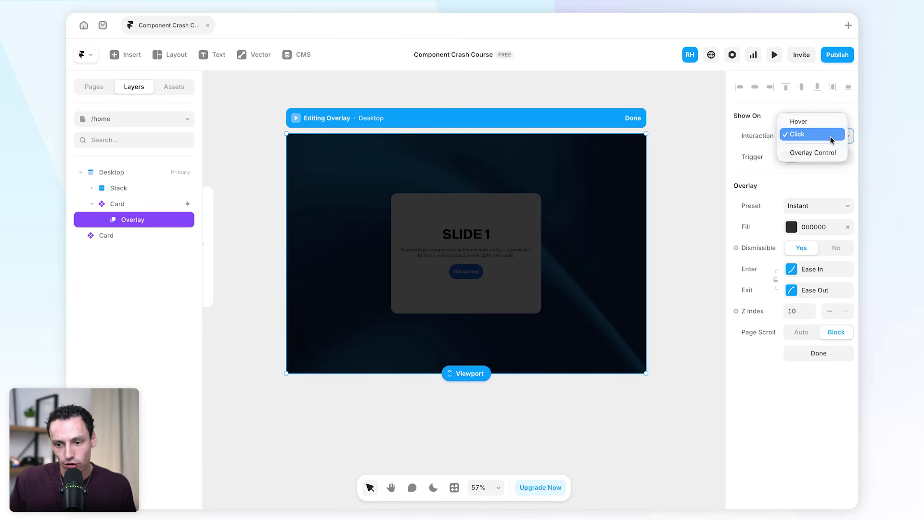
left_click(793, 154)
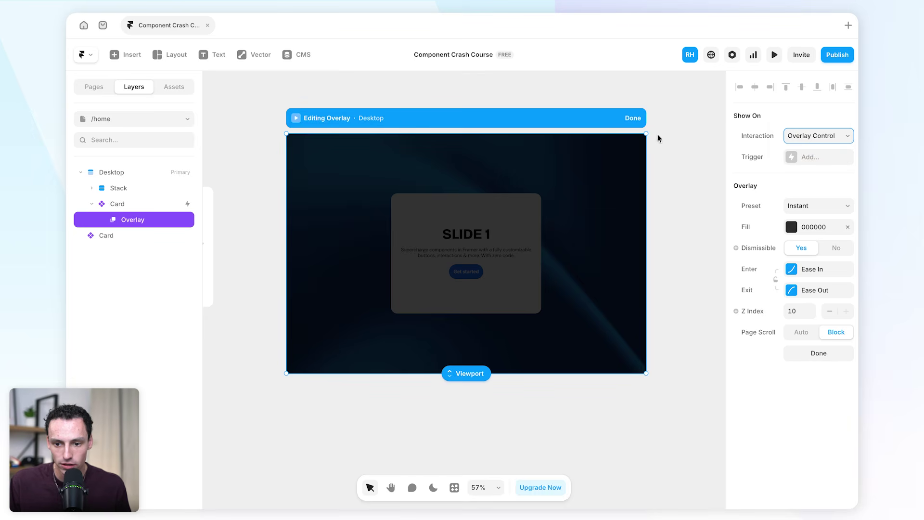
left_click(632, 118)
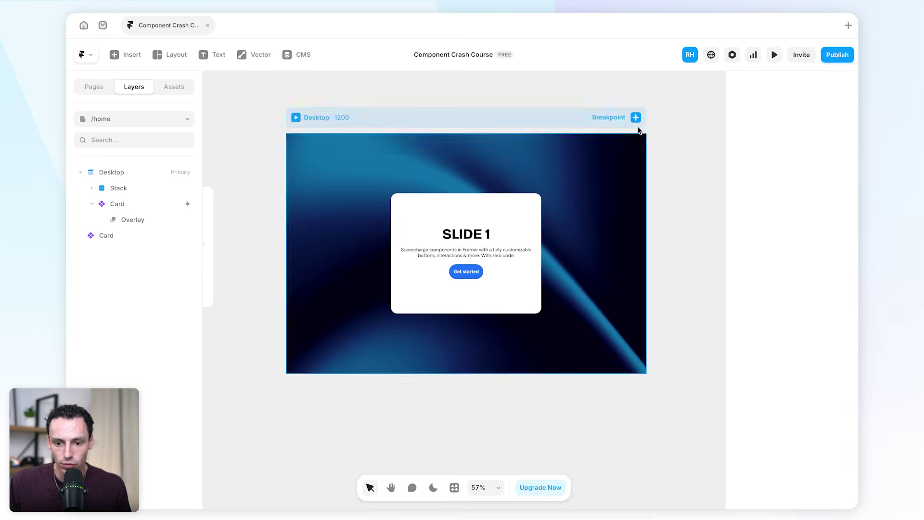
Preview the Home page and test the overlay trigger on the card's heading area and its Get started button.
left_click(776, 55)
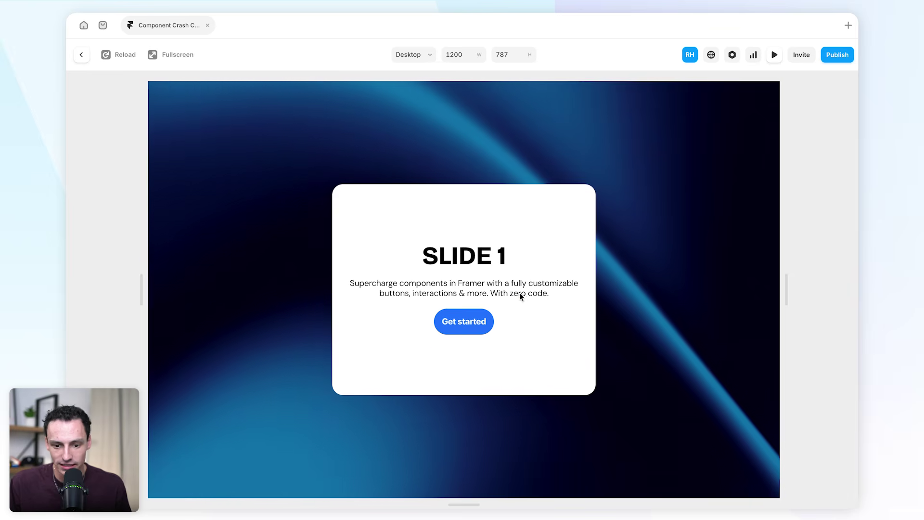
left_click_drag(418, 241, 455, 262)
left_click(501, 268)
left_click(455, 262)
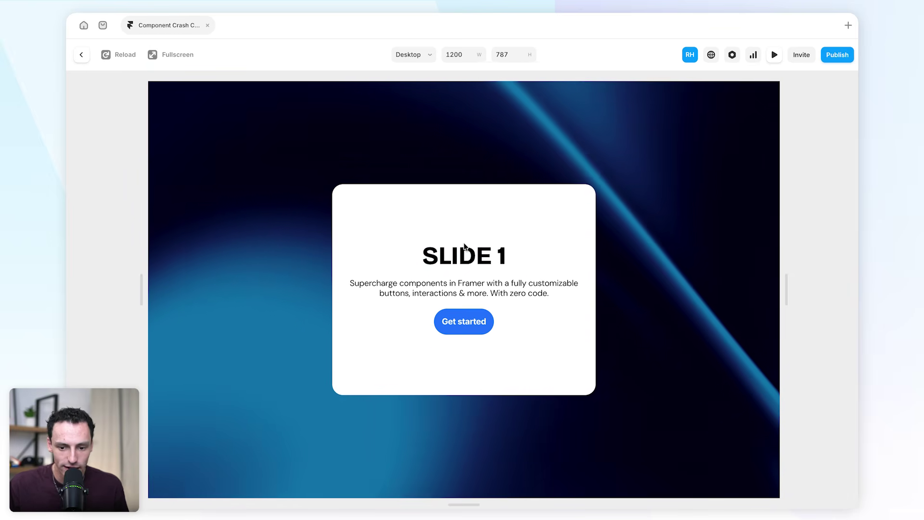
left_click(464, 327)
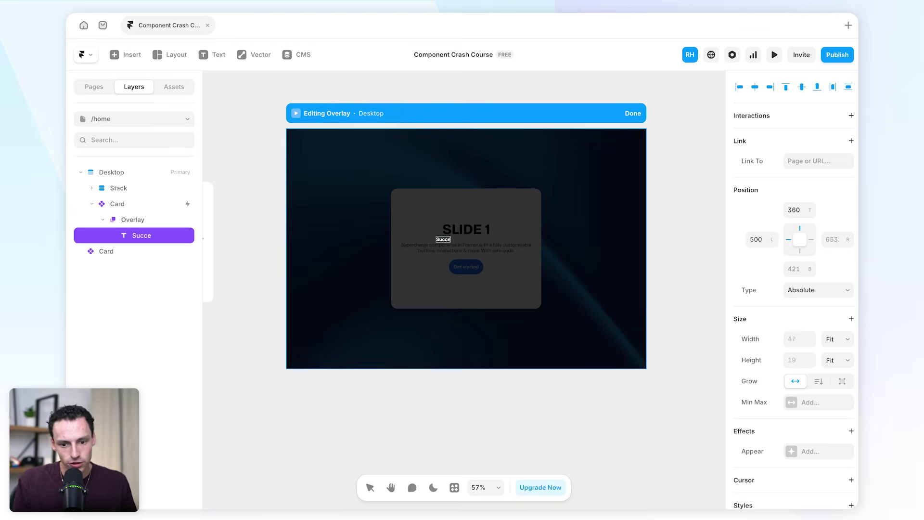
Complete the overlay's text as "Success!", set its font size to 40 px, and finish editing the overlay.
type("ss!")
key("Escape")
scroll(770, 382, "down", 6)
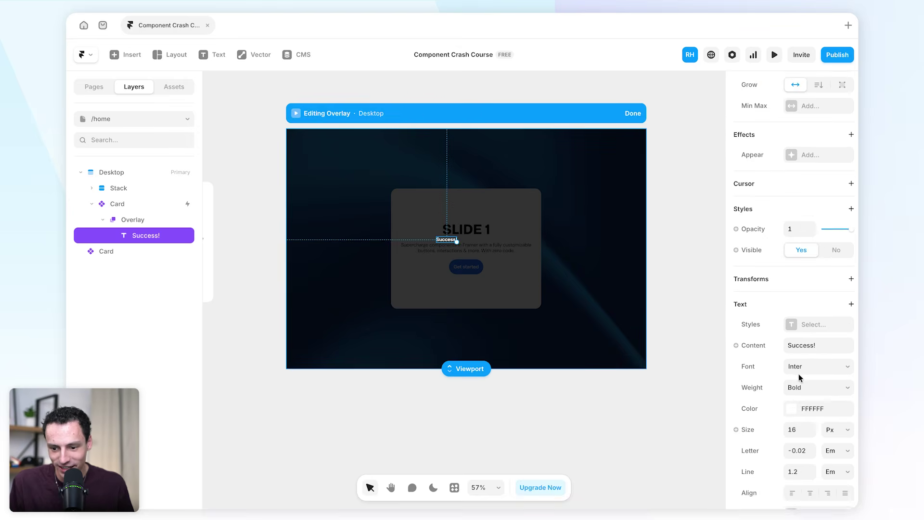
left_click(796, 429)
type("40")
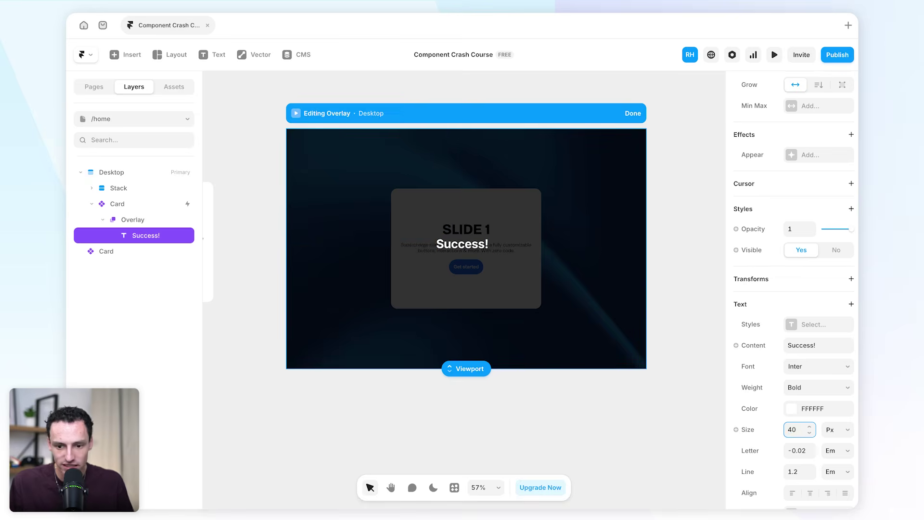
scroll(753, 178, "up", 6)
left_click(633, 105)
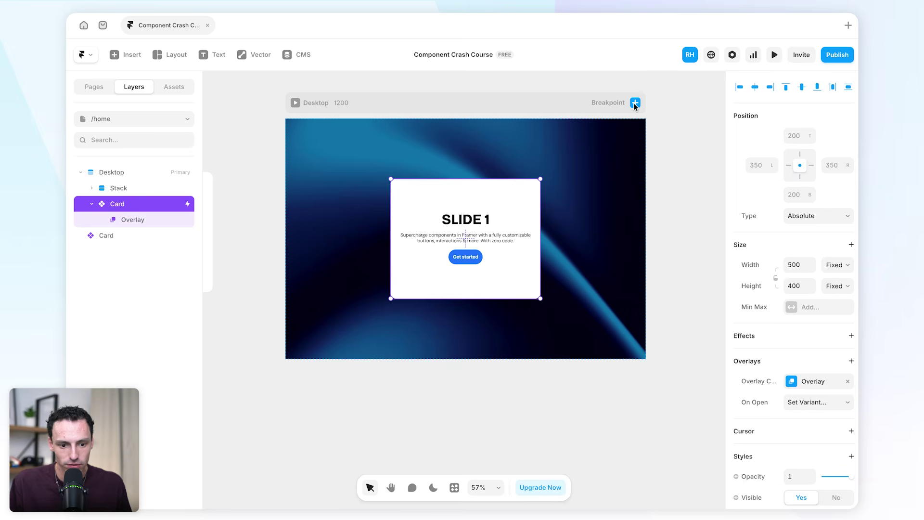
Preview the Desktop page and open the overlay with the card's Get started button.
left_click(295, 103)
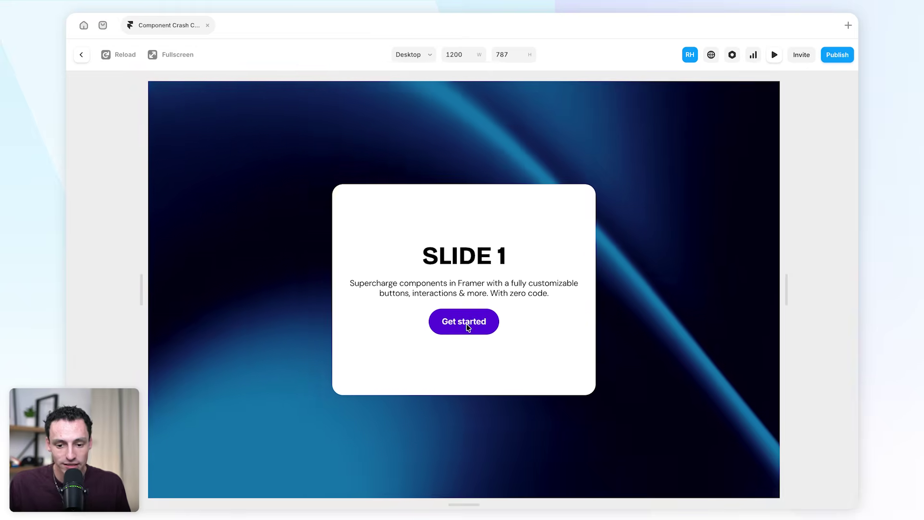
left_click(467, 326)
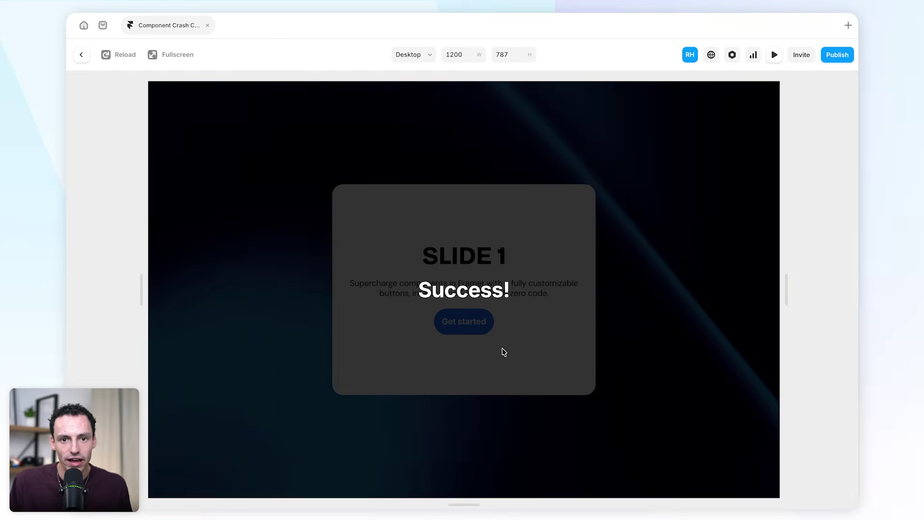